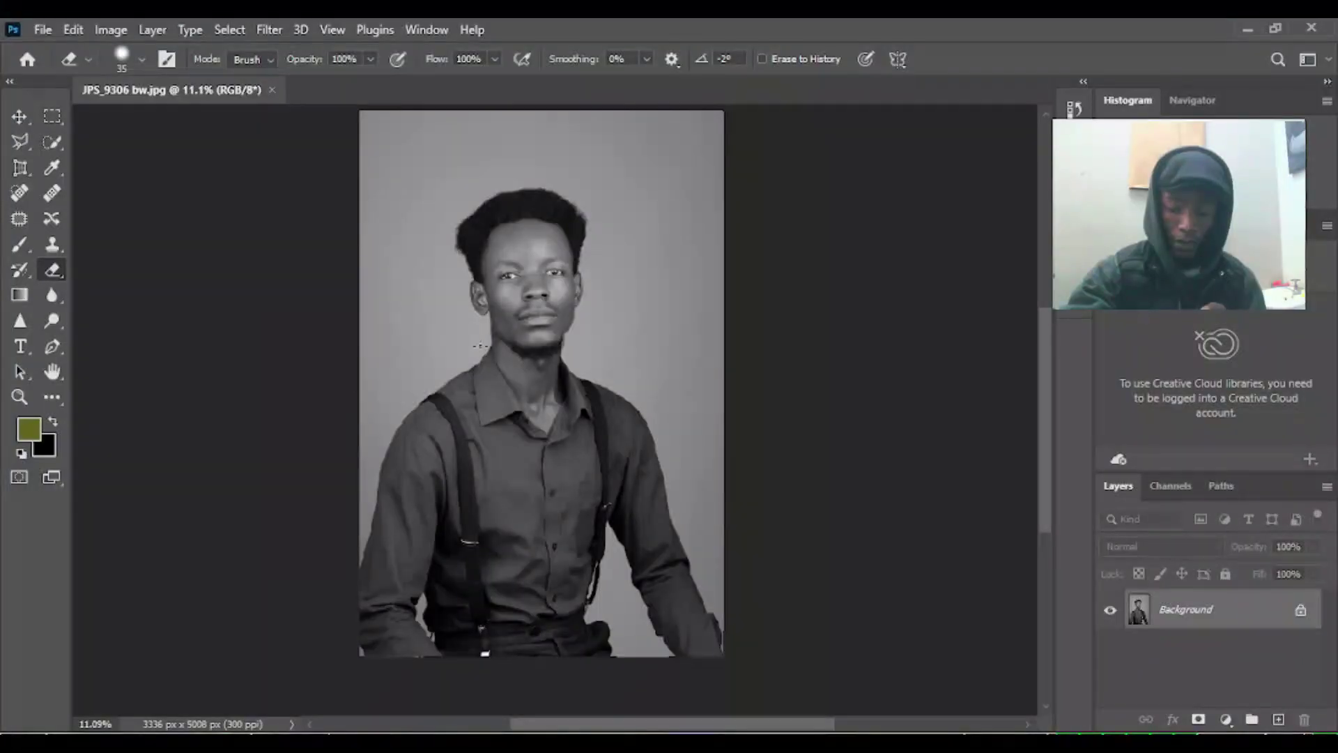
Step: Add a new empty layer above the Background portrait
{"action": "scroll", "coordinate": [571, 277], "scroll_direction": "up", "scroll_amount": 6}
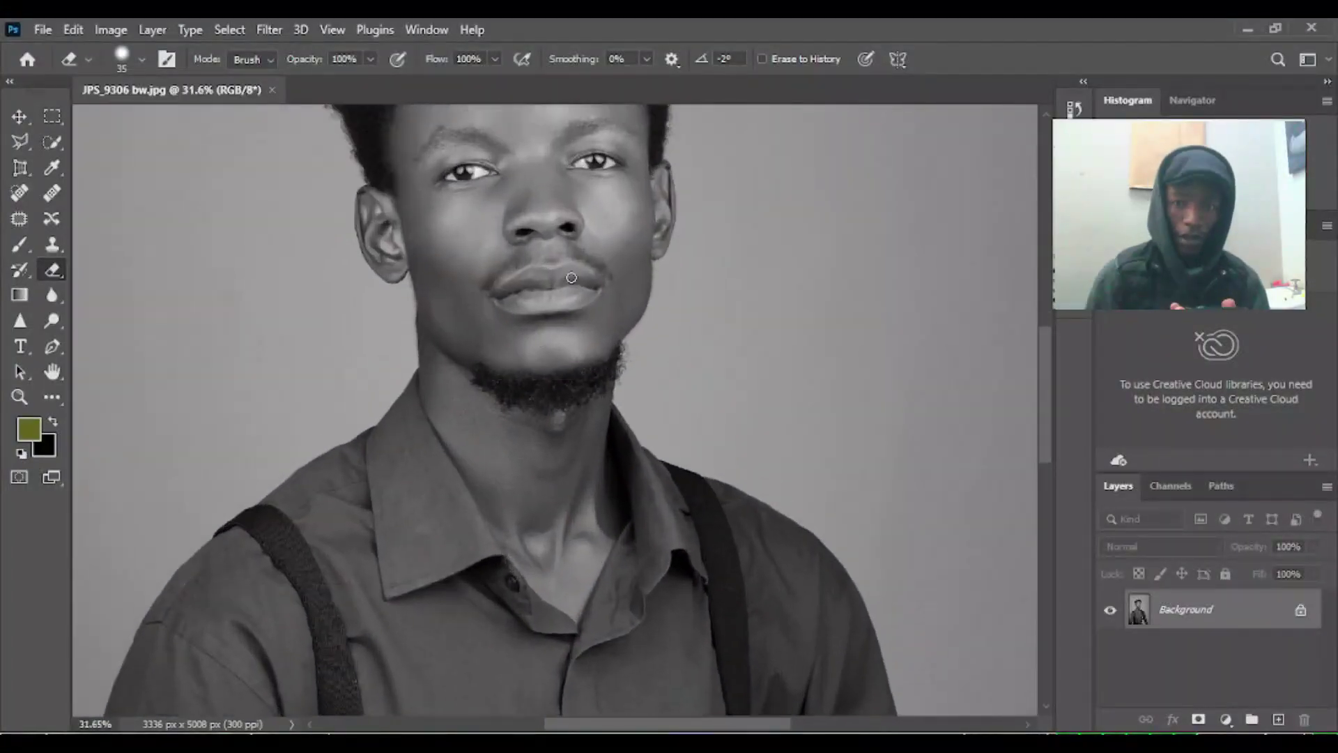
{"action": "left_click_drag", "start_coordinate": [571, 277], "coordinate": [571, 403]}
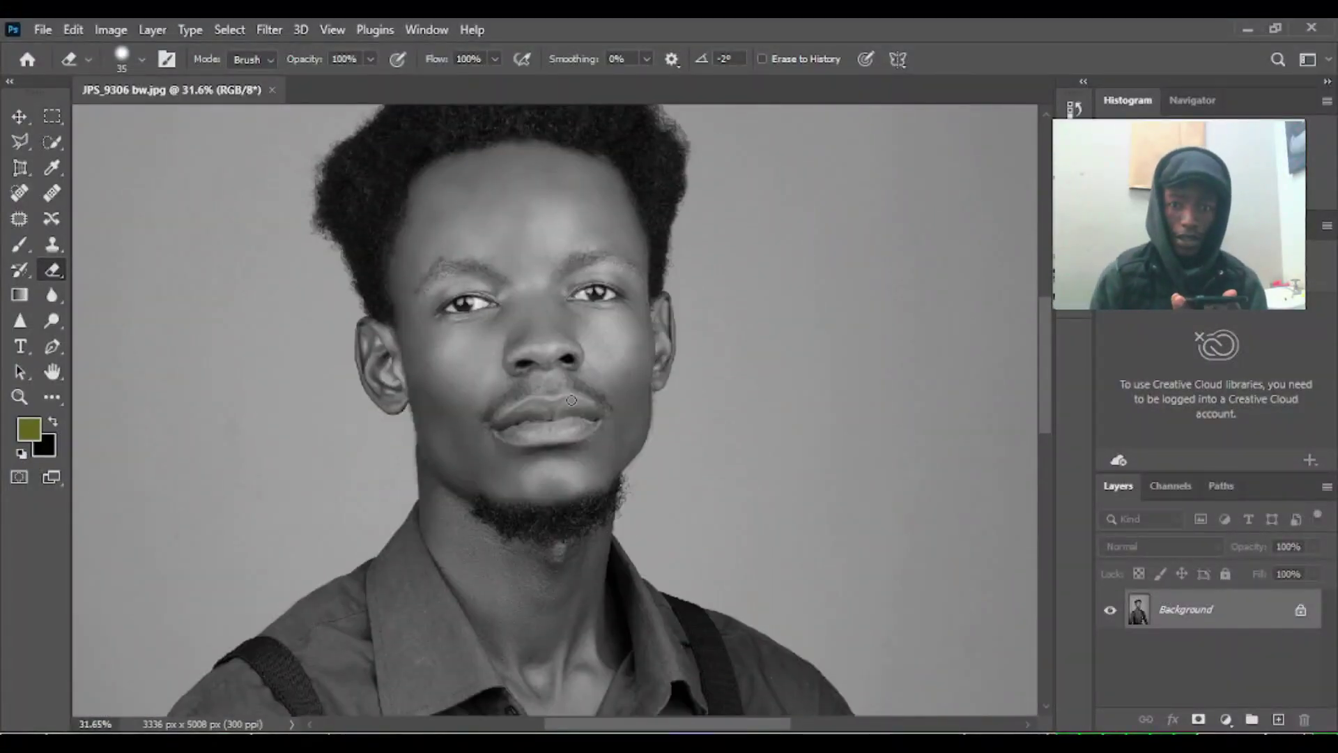
{"action": "scroll", "coordinate": [572, 397], "scroll_direction": "up", "scroll_amount": 4}
{"action": "left_click_drag", "start_coordinate": [451, 259], "coordinate": [453, 291]}
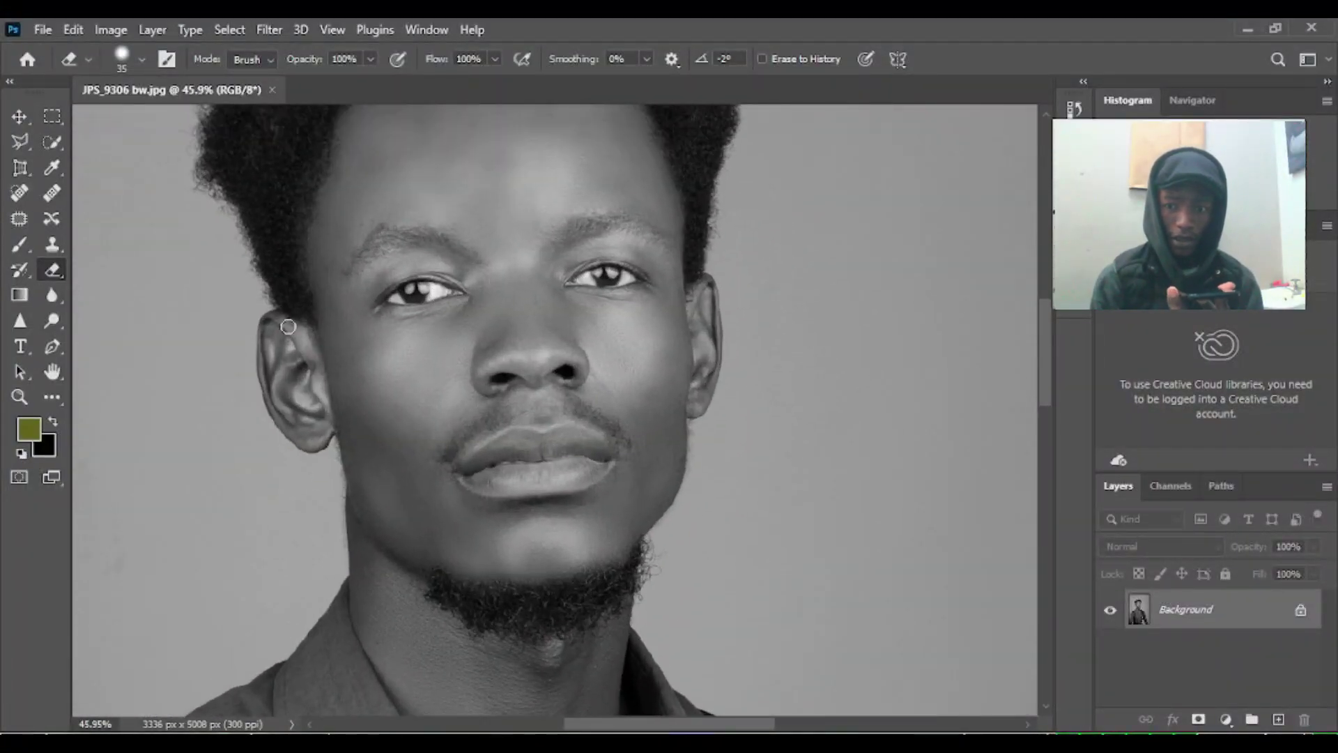
{"action": "scroll", "coordinate": [379, 462], "scroll_direction": "down", "scroll_amount": 2}
{"action": "scroll", "coordinate": [487, 349], "scroll_direction": "up", "scroll_amount": 3}
{"action": "scroll", "coordinate": [507, 329], "scroll_direction": "down", "scroll_amount": 1}
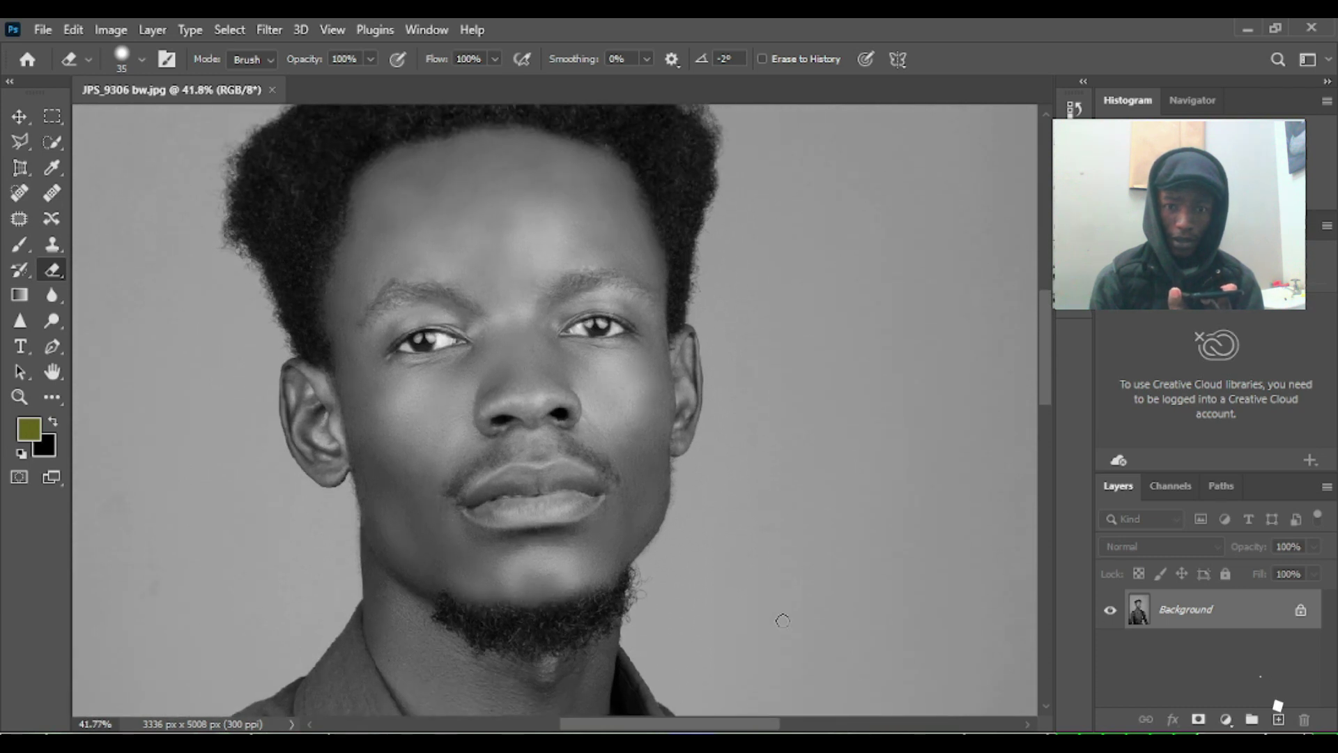
{"action": "left_click", "coordinate": [1278, 719]}
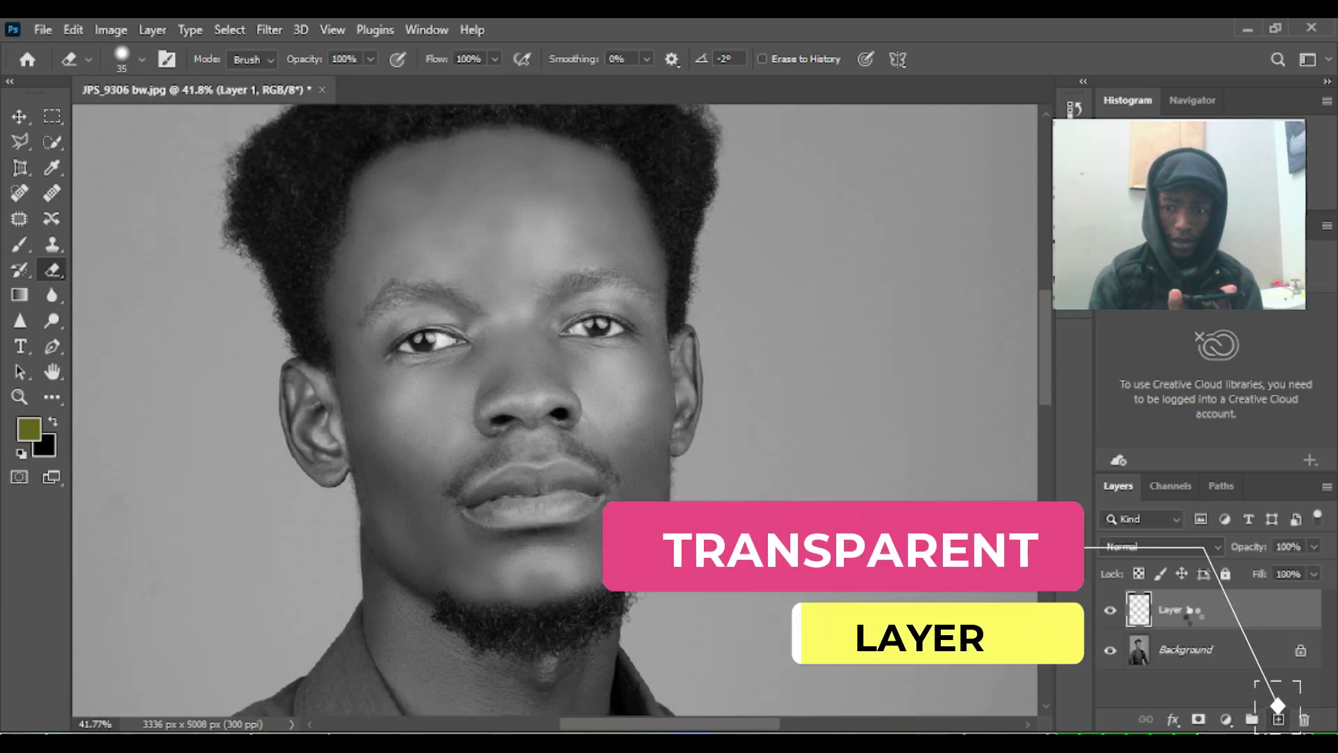
Step: Choose the Brush tool and set the foreground colour to a strong orange
{"action": "left_click", "coordinate": [19, 244]}
{"action": "left_click", "coordinate": [29, 429]}
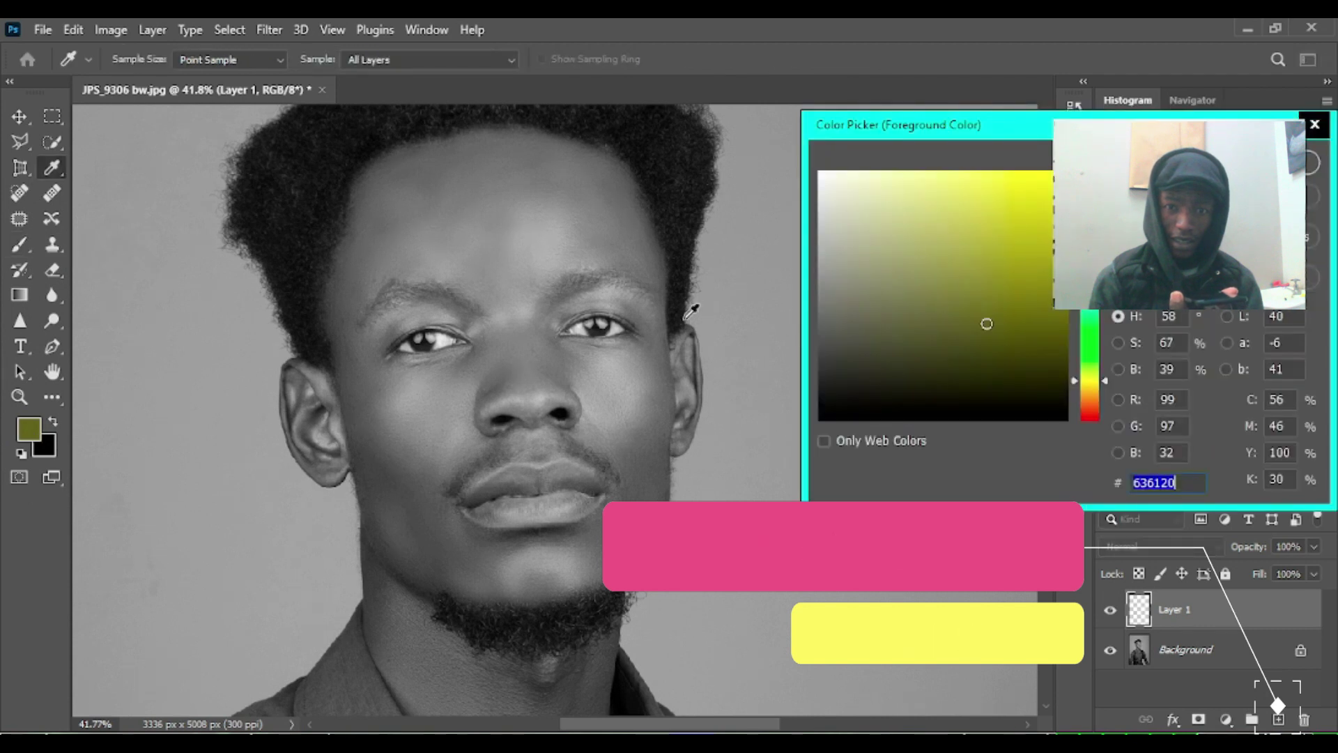
{"action": "left_click", "coordinate": [1094, 404]}
{"action": "left_click", "coordinate": [1037, 262]}
{"action": "key", "text": "Return"}
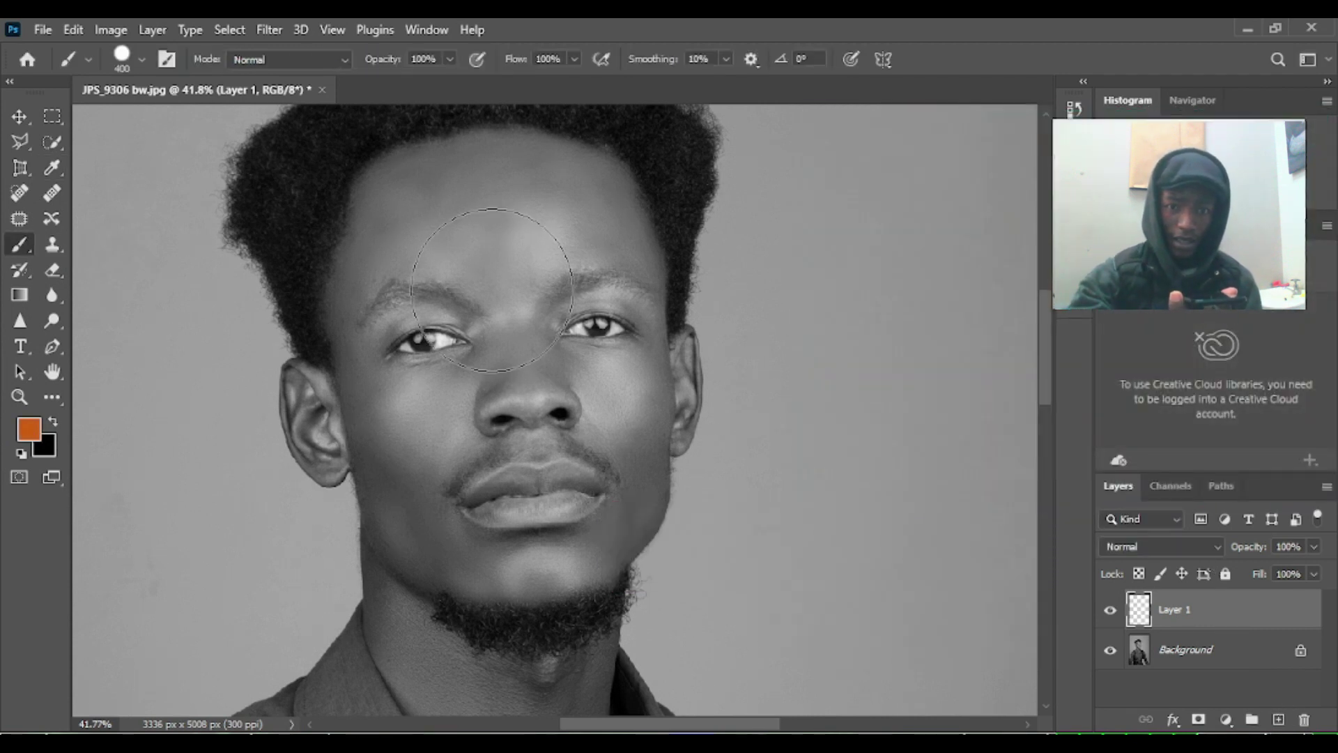
Step: Paint the face orange from the forehead down to the beard with a soft brush, reducing its size to 125 px
{"action": "left_click", "coordinate": [493, 301]}
{"action": "key", "text": "["}
{"action": "key", "text": "["}
{"action": "key", "text": "["}
{"action": "key", "text": "["}
{"action": "mouse_move", "coordinate": [500, 246]}
{"action": "left_mouse_down"}
{"action": "mouse_move", "coordinate": [453, 245]}
{"action": "mouse_move", "coordinate": [644, 341]}
{"action": "mouse_move", "coordinate": [415, 286]}
{"action": "mouse_move", "coordinate": [425, 217]}
{"action": "mouse_move", "coordinate": [411, 218]}
{"action": "mouse_move", "coordinate": [403, 268]}
{"action": "mouse_move", "coordinate": [375, 192]}
{"action": "mouse_move", "coordinate": [443, 158]}
{"action": "mouse_move", "coordinate": [579, 161]}
{"action": "mouse_move", "coordinate": [620, 197]}
{"action": "mouse_move", "coordinate": [641, 269]}
{"action": "mouse_move", "coordinate": [649, 409]}
{"action": "mouse_move", "coordinate": [601, 379]}
{"action": "mouse_move", "coordinate": [396, 321]}
{"action": "mouse_move", "coordinate": [359, 263]}
{"action": "mouse_move", "coordinate": [346, 334]}
{"action": "mouse_move", "coordinate": [389, 526]}
{"action": "mouse_move", "coordinate": [421, 569]}
{"action": "mouse_move", "coordinate": [434, 540]}
{"action": "mouse_move", "coordinate": [373, 465]}
{"action": "mouse_move", "coordinate": [395, 528]}
{"action": "mouse_move", "coordinate": [473, 611]}
{"action": "mouse_move", "coordinate": [605, 580]}
{"action": "mouse_move", "coordinate": [620, 537]}
{"action": "mouse_move", "coordinate": [549, 543]}
{"action": "mouse_move", "coordinate": [619, 529]}
{"action": "mouse_move", "coordinate": [564, 512]}
{"action": "mouse_move", "coordinate": [597, 469]}
{"action": "mouse_move", "coordinate": [570, 411]}
{"action": "mouse_move", "coordinate": [449, 379]}
{"action": "mouse_move", "coordinate": [432, 411]}
{"action": "mouse_move", "coordinate": [446, 473]}
{"action": "mouse_move", "coordinate": [600, 230]}
{"action": "mouse_move", "coordinate": [483, 209]}
{"action": "mouse_move", "coordinate": [588, 185]}
{"action": "left_mouse_up"}
{"action": "right_click", "coordinate": [492, 252]}
{"action": "left_click", "coordinate": [612, 342]}
{"action": "key", "text": "["}
{"action": "key", "text": "["}
{"action": "key", "text": "["}
{"action": "key", "text": "["}
{"action": "key", "text": "["}
{"action": "left_click_drag", "start_coordinate": [644, 473], "coordinate": [648, 460]}
Step: Raise the brush hardness and fill the unpainted patch along the jaw beside the chin with orange
{"action": "right_click", "coordinate": [635, 457]}
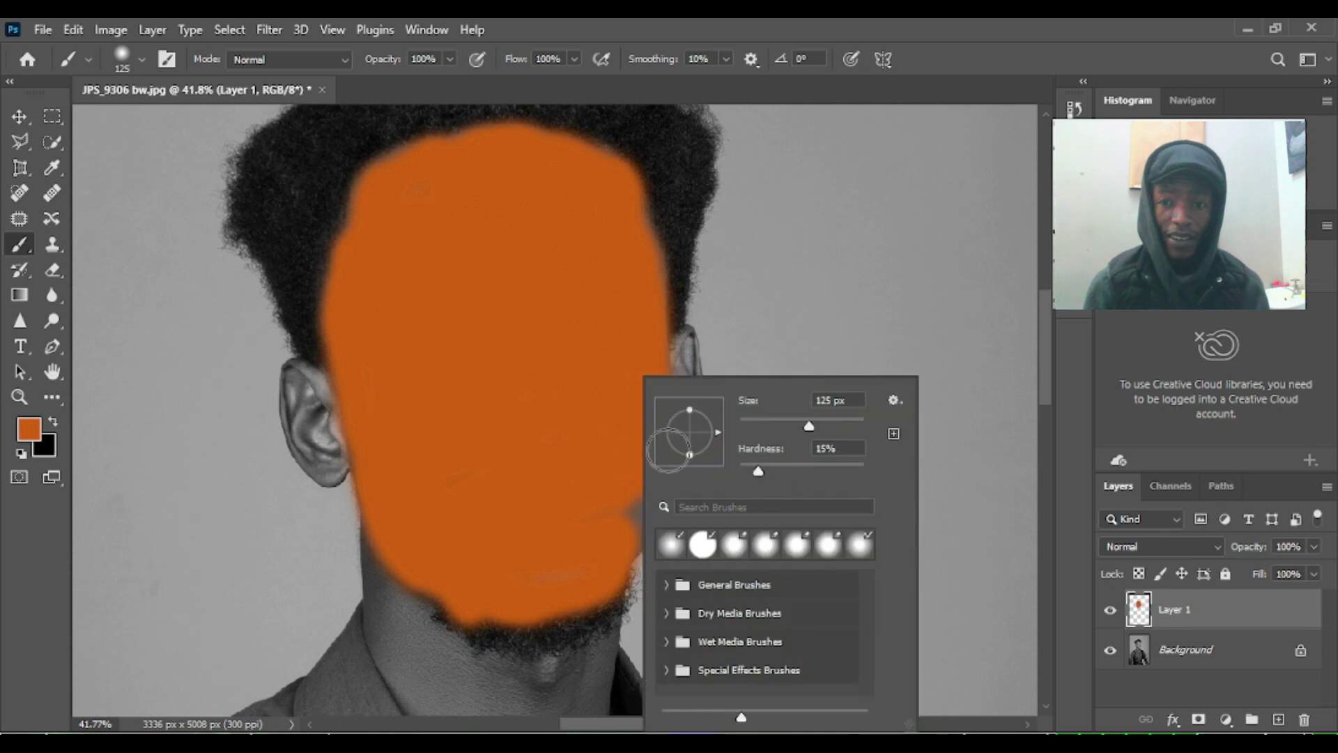
{"action": "left_click_drag", "start_coordinate": [749, 470], "coordinate": [783, 471]}
{"action": "left_click", "coordinate": [618, 453]}
{"action": "scroll", "coordinate": [618, 453], "scroll_direction": "up", "scroll_amount": 3}
{"action": "scroll", "coordinate": [608, 487], "scroll_direction": "down", "scroll_amount": 2}
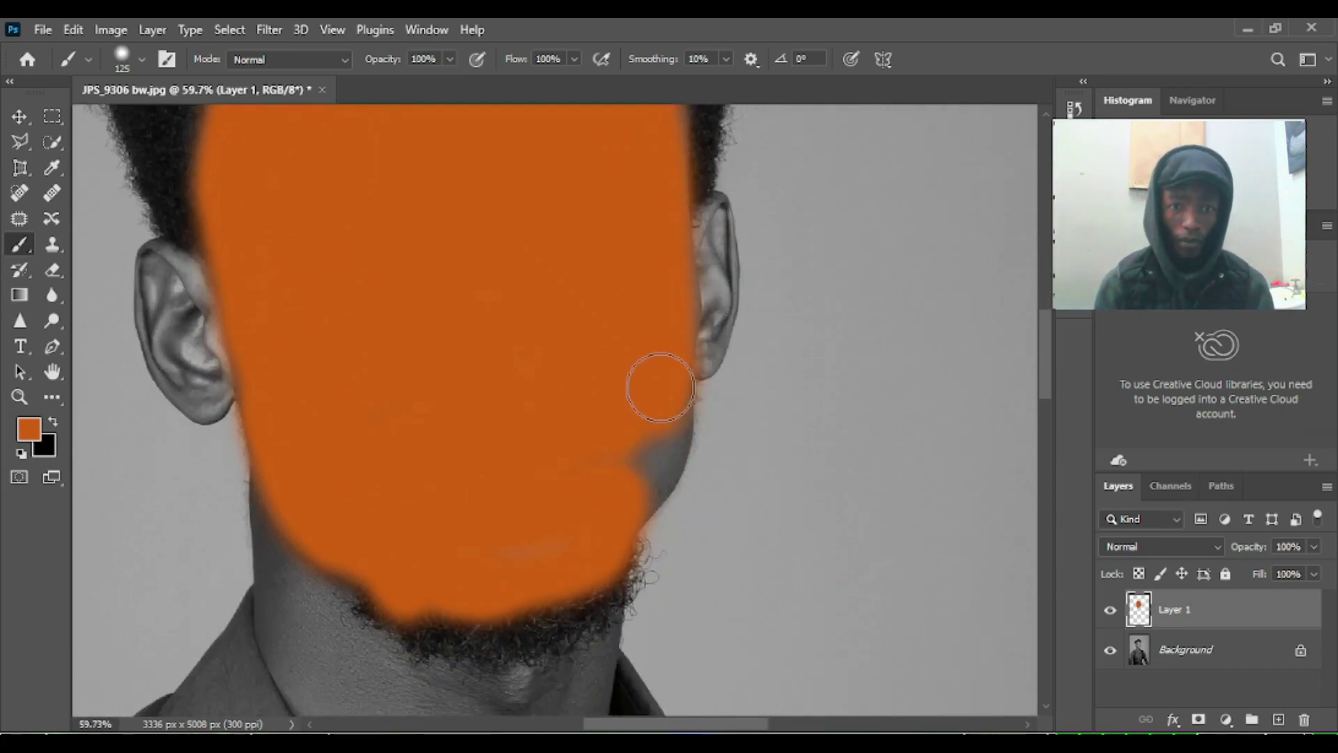
{"action": "left_click_drag", "start_coordinate": [657, 395], "coordinate": [632, 487]}
Step: Paint the fully visible ear on the image's left side orange with a smaller brush
{"action": "key", "text": "bracketleft"}
{"action": "key", "text": "bracketleft"}
{"action": "key", "text": "bracketleft"}
{"action": "key", "text": "bracketleft"}
{"action": "key", "text": "bracketleft"}
{"action": "mouse_move", "coordinate": [209, 300]}
{"action": "left_mouse_down"}
{"action": "mouse_move", "coordinate": [182, 315]}
{"action": "mouse_move", "coordinate": [154, 268]}
{"action": "left_mouse_up"}
{"action": "scroll", "coordinate": [152, 314], "scroll_direction": "up", "scroll_amount": 3}
{"action": "mouse_move", "coordinate": [224, 193]}
{"action": "left_mouse_down"}
{"action": "mouse_move", "coordinate": [241, 325]}
{"action": "mouse_move", "coordinate": [232, 308]}
{"action": "mouse_move", "coordinate": [266, 393]}
{"action": "mouse_move", "coordinate": [344, 418]}
{"action": "mouse_move", "coordinate": [319, 439]}
{"action": "mouse_move", "coordinate": [350, 428]}
{"action": "mouse_move", "coordinate": [298, 421]}
{"action": "mouse_move", "coordinate": [341, 393]}
{"action": "mouse_move", "coordinate": [280, 218]}
{"action": "mouse_move", "coordinate": [225, 239]}
{"action": "mouse_move", "coordinate": [244, 345]}
{"action": "mouse_move", "coordinate": [324, 398]}
{"action": "mouse_move", "coordinate": [316, 439]}
{"action": "left_mouse_up"}
Step: Extend the orange paint along the jawline and down the side of the neck below the painted ear
{"action": "left_click_drag", "start_coordinate": [524, 484], "coordinate": [441, 105]}
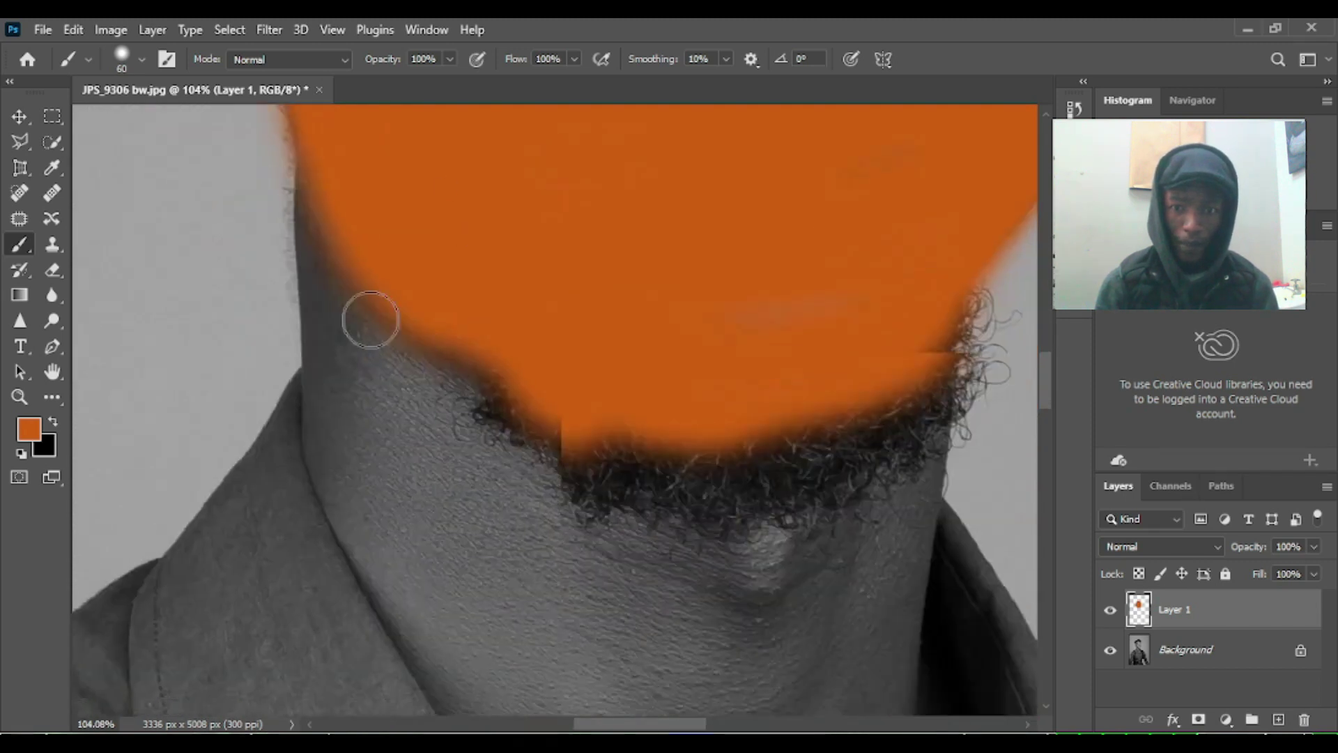
{"action": "mouse_move", "coordinate": [327, 197]}
{"action": "left_mouse_down"}
{"action": "mouse_move", "coordinate": [337, 377]}
{"action": "mouse_move", "coordinate": [328, 227]}
{"action": "mouse_move", "coordinate": [332, 370]}
{"action": "mouse_move", "coordinate": [370, 299]}
{"action": "mouse_move", "coordinate": [436, 391]}
{"action": "mouse_move", "coordinate": [543, 442]}
{"action": "left_mouse_up"}
{"action": "scroll", "coordinate": [688, 325], "scroll_direction": "down", "scroll_amount": 6}
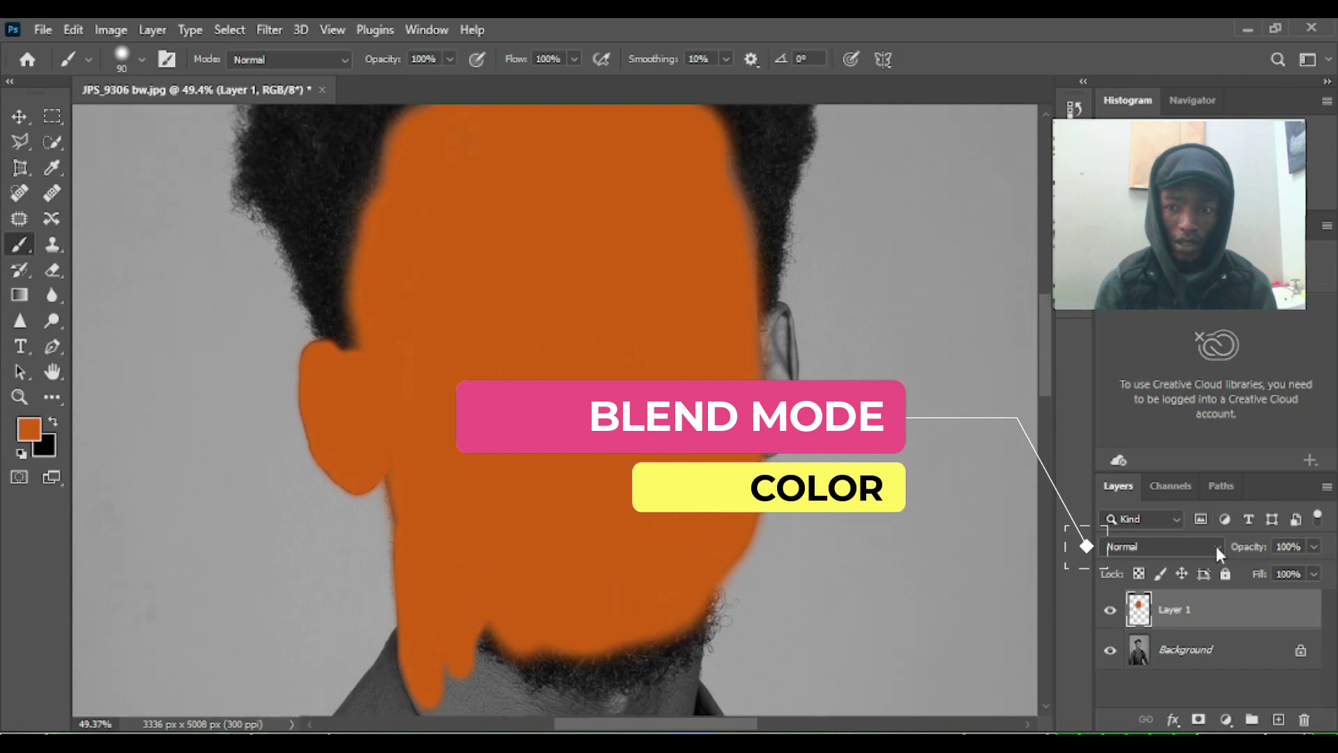
Step: Set the blend mode of Layer 1 to Color
{"action": "left_click", "coordinate": [1164, 546]}
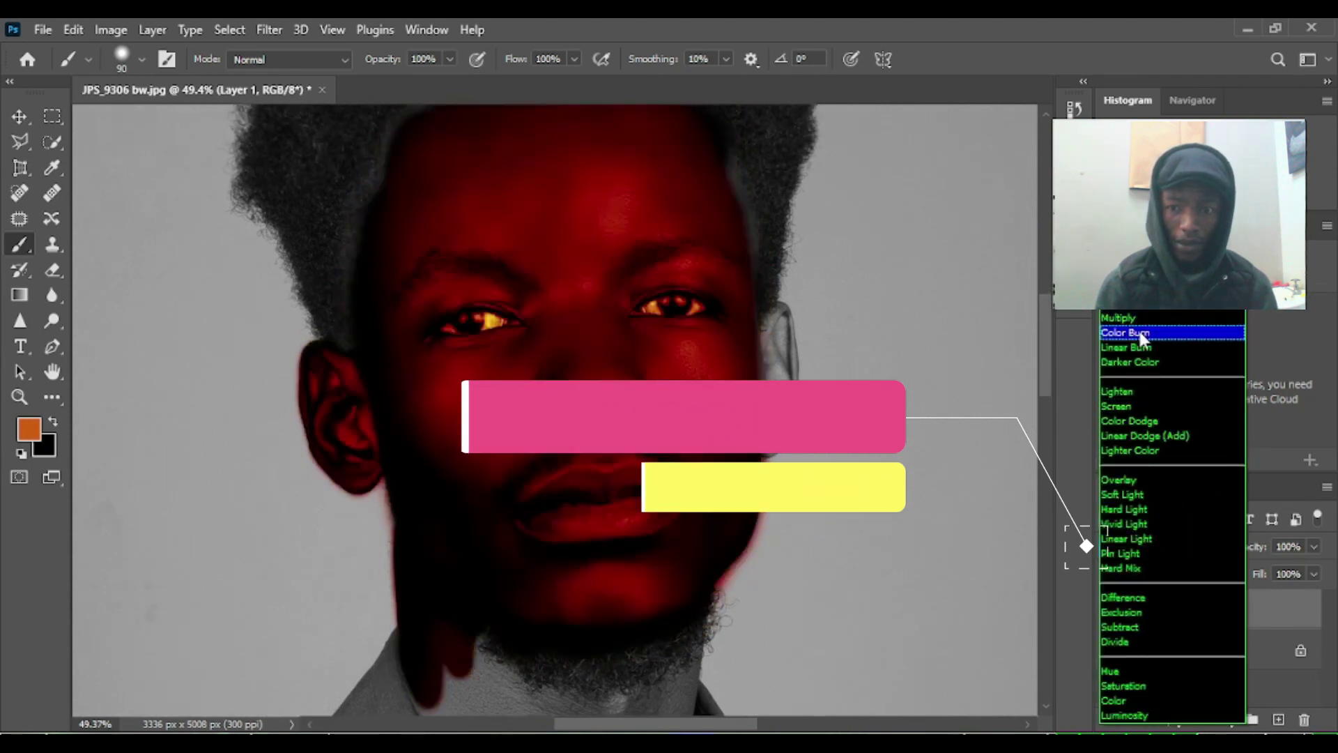
{"action": "left_click", "coordinate": [1138, 421]}
{"action": "left_click", "coordinate": [1164, 547]}
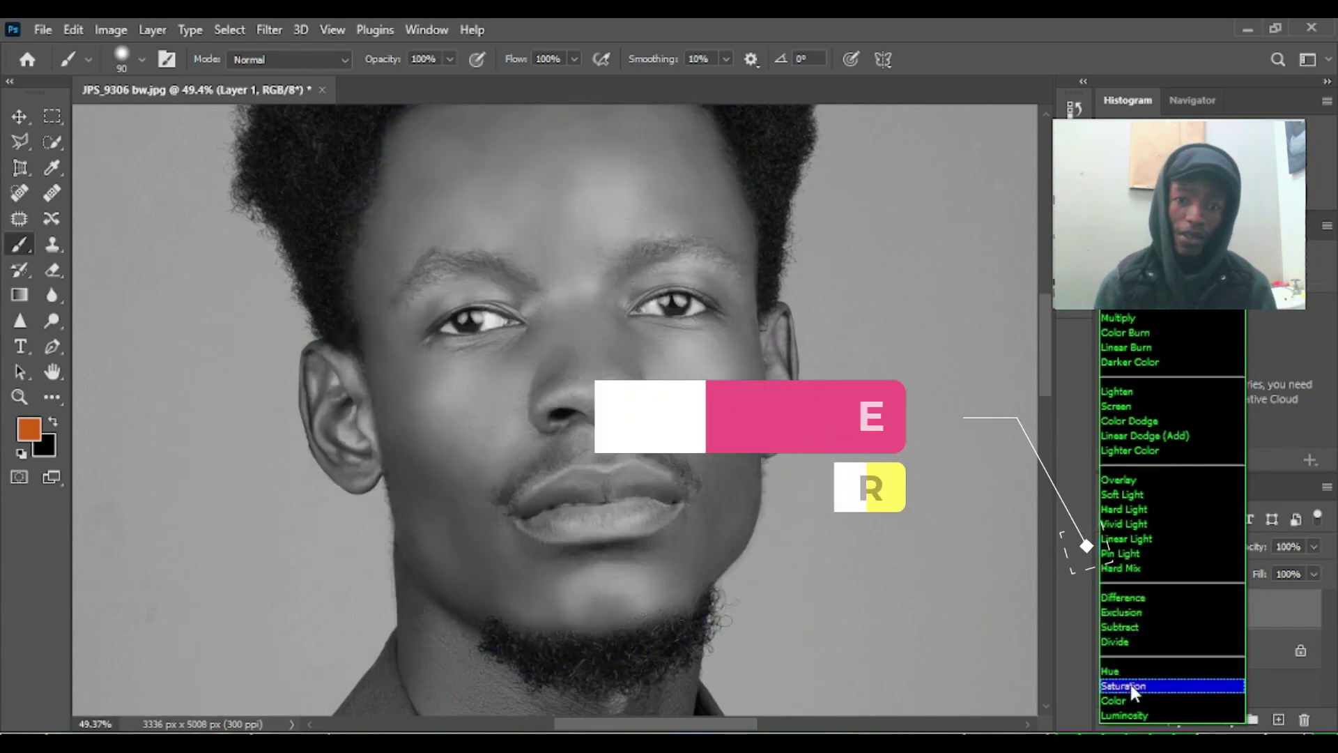
{"action": "left_click", "coordinate": [1131, 698]}
Step: Paint the neck and the bare skin inside the open shirt collar orange, reducing the brush to 25 px for the edges
{"action": "left_click_drag", "start_coordinate": [680, 492], "coordinate": [653, 269]}
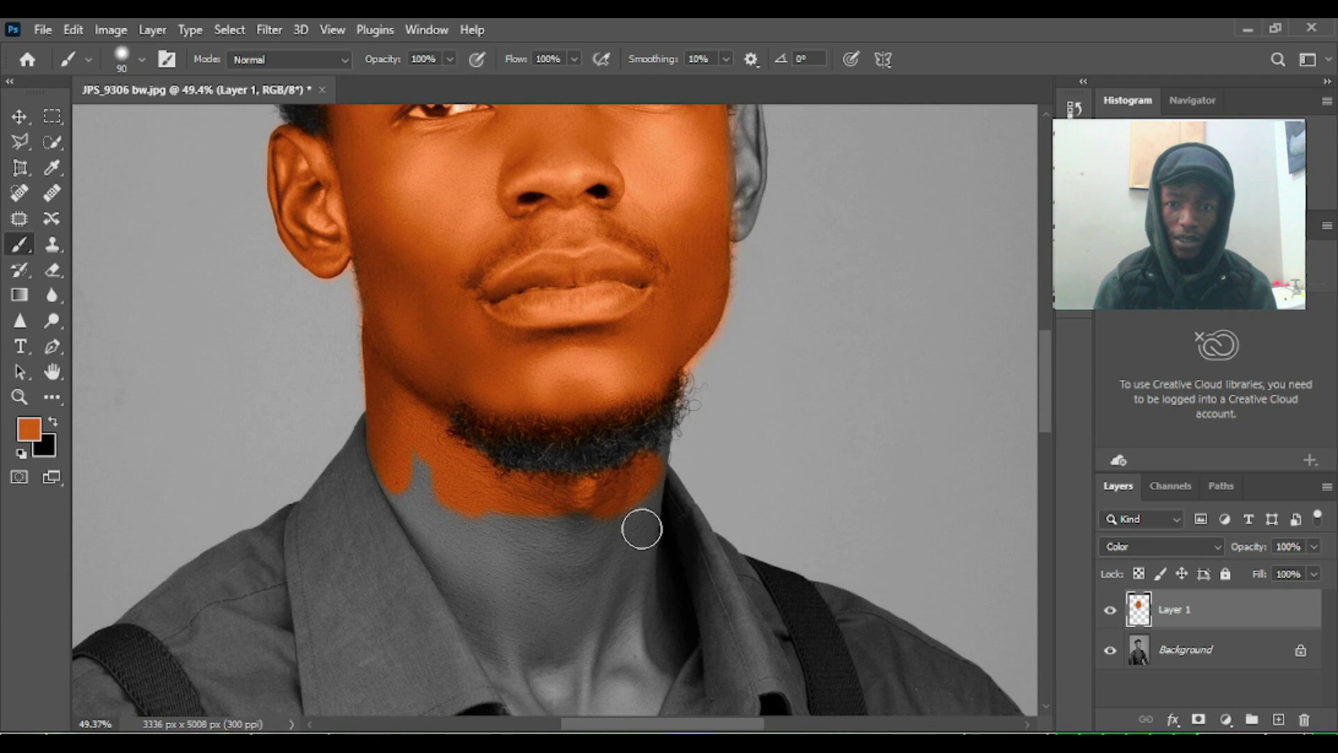
{"action": "scroll", "coordinate": [642, 529], "scroll_direction": "up", "scroll_amount": 3}
{"action": "left_click_drag", "start_coordinate": [495, 472], "coordinate": [488, 174]}
{"action": "left_click", "coordinate": [376, 286]}
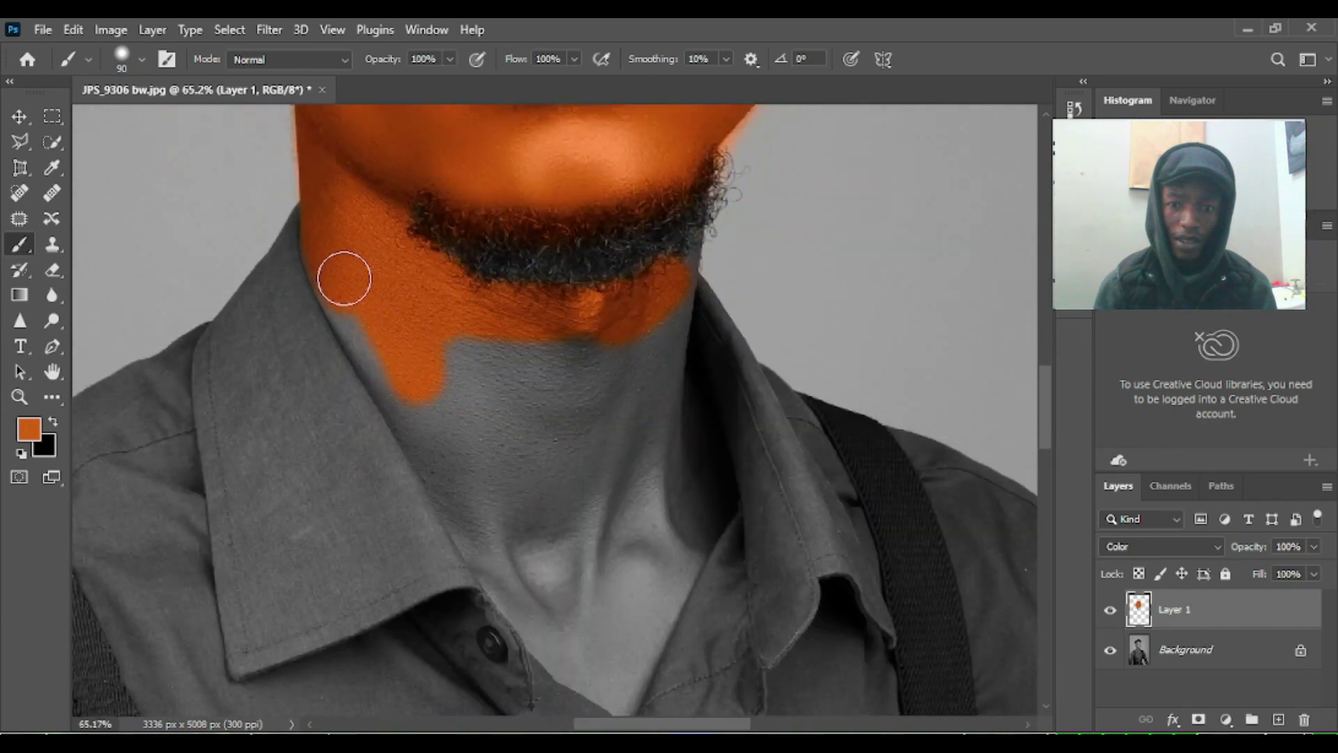
{"action": "left_click_drag", "start_coordinate": [381, 367], "coordinate": [466, 518]}
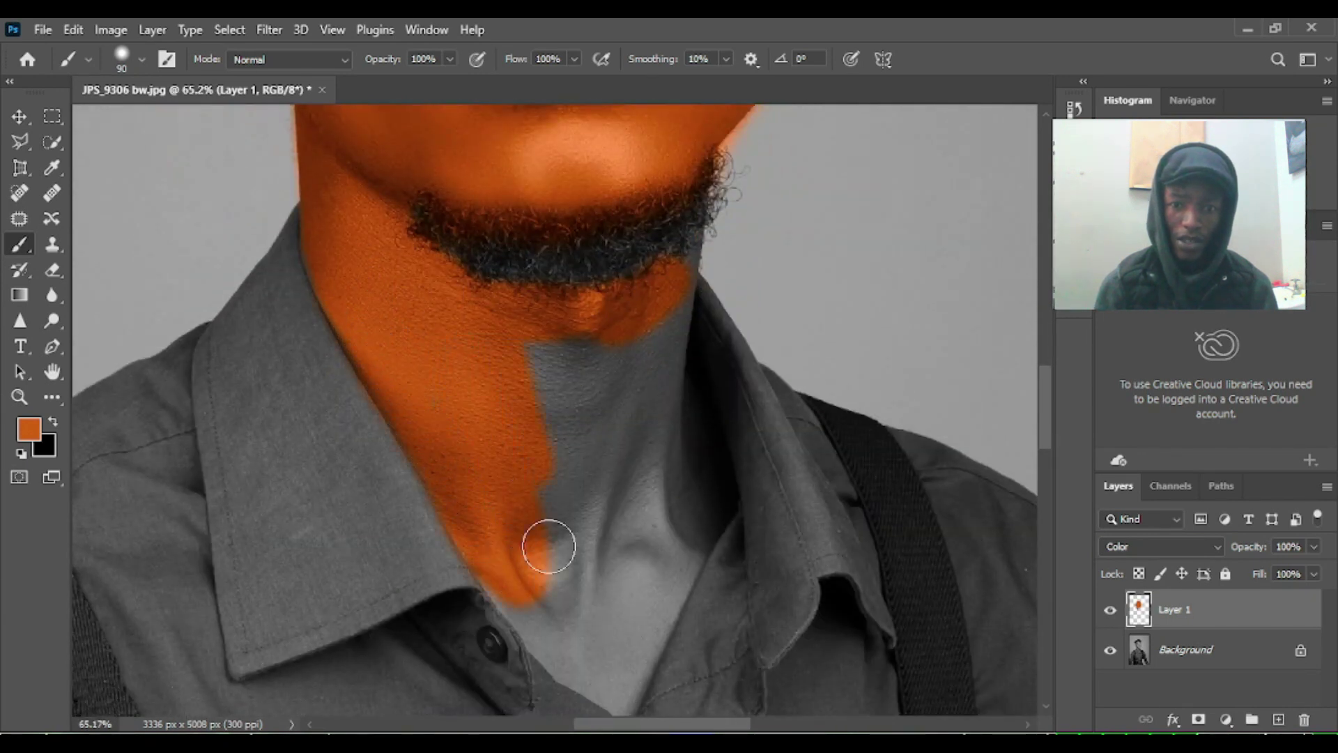
{"action": "mouse_move", "coordinate": [690, 476]}
{"action": "left_mouse_down"}
{"action": "mouse_move", "coordinate": [666, 595]}
{"action": "mouse_move", "coordinate": [689, 464]}
{"action": "mouse_move", "coordinate": [658, 483]}
{"action": "mouse_move", "coordinate": [627, 566]}
{"action": "left_mouse_up"}
{"action": "scroll", "coordinate": [666, 596], "scroll_direction": "down", "scroll_amount": 3}
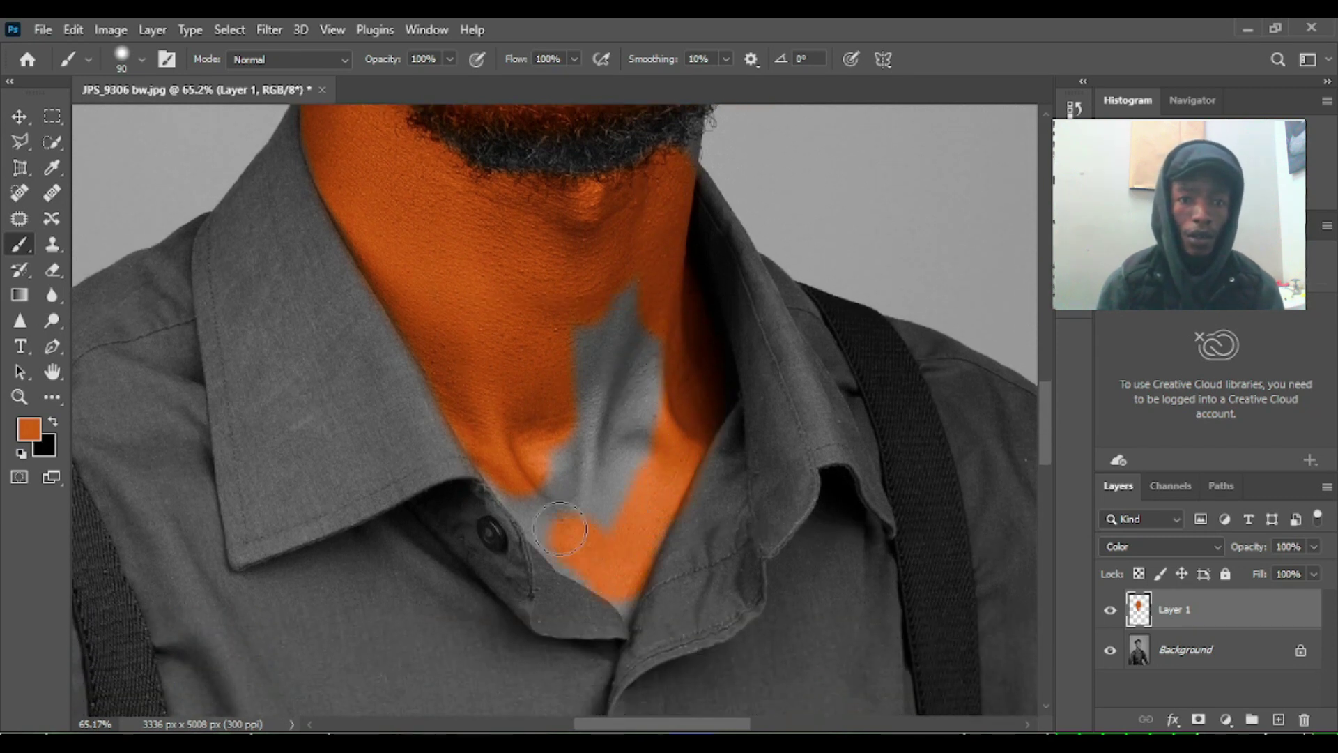
{"action": "left_click_drag", "start_coordinate": [548, 517], "coordinate": [548, 528]}
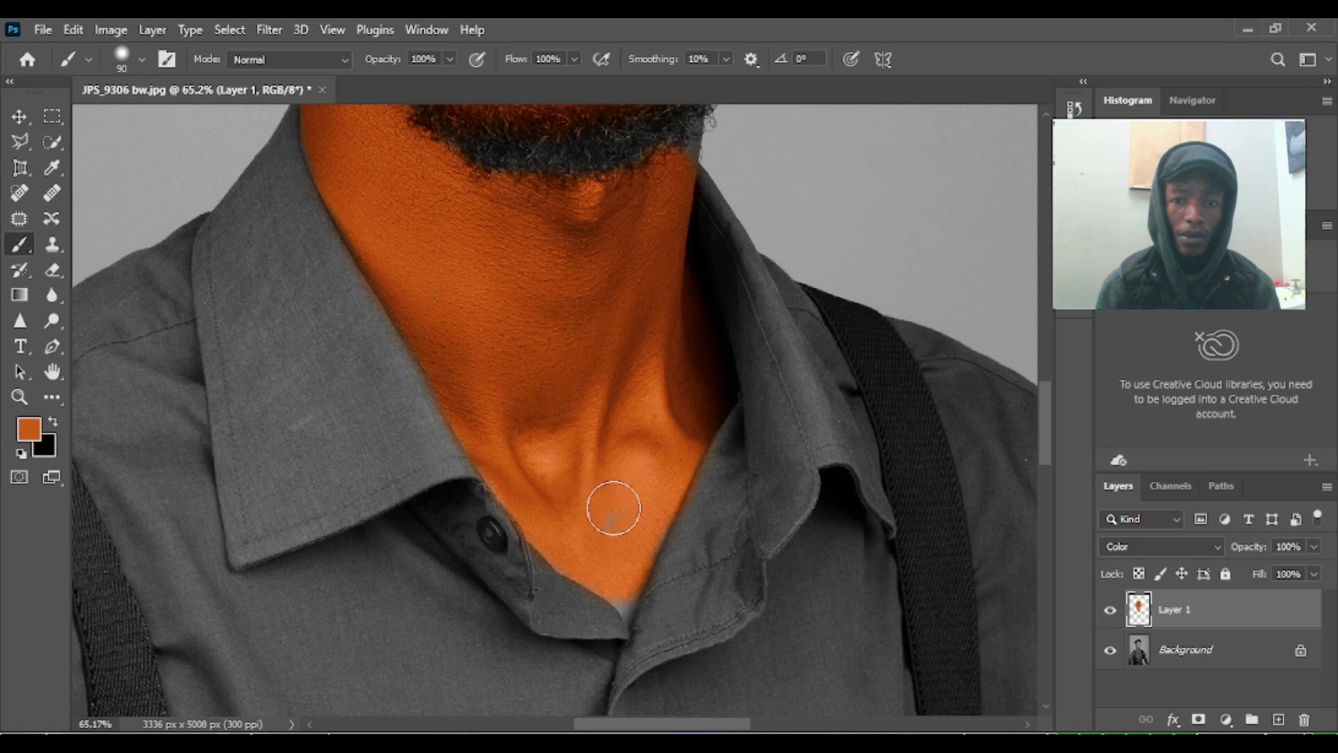
{"action": "key", "text": "bracketleft"}
{"action": "key", "text": "bracketleft"}
{"action": "scroll", "coordinate": [606, 425], "scroll_direction": "up", "scroll_amount": 8}
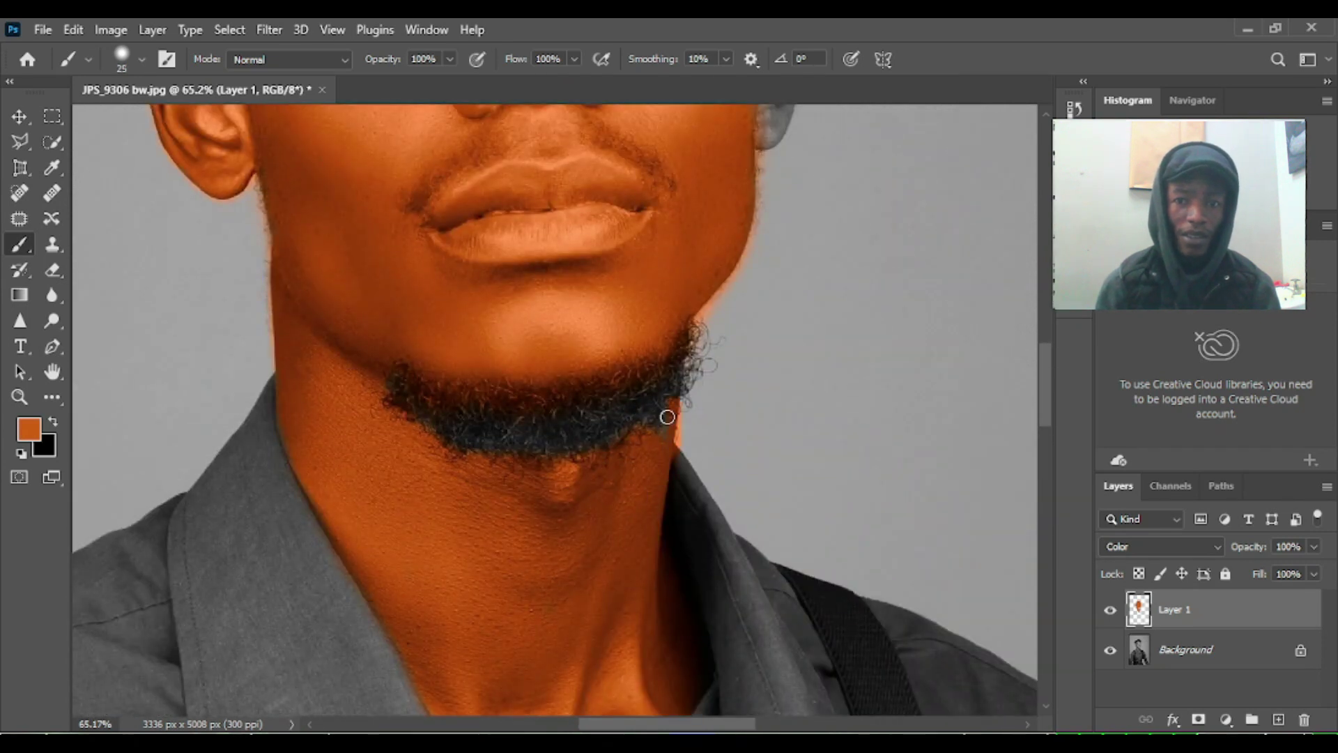
Step: Erase the orange spill outside the jaw and cheek edge with a 35 px Eraser
{"action": "right_click", "coordinate": [52, 270]}
{"action": "left_click", "coordinate": [108, 265]}
{"action": "scroll", "coordinate": [768, 328], "scroll_direction": "up", "scroll_amount": 5}
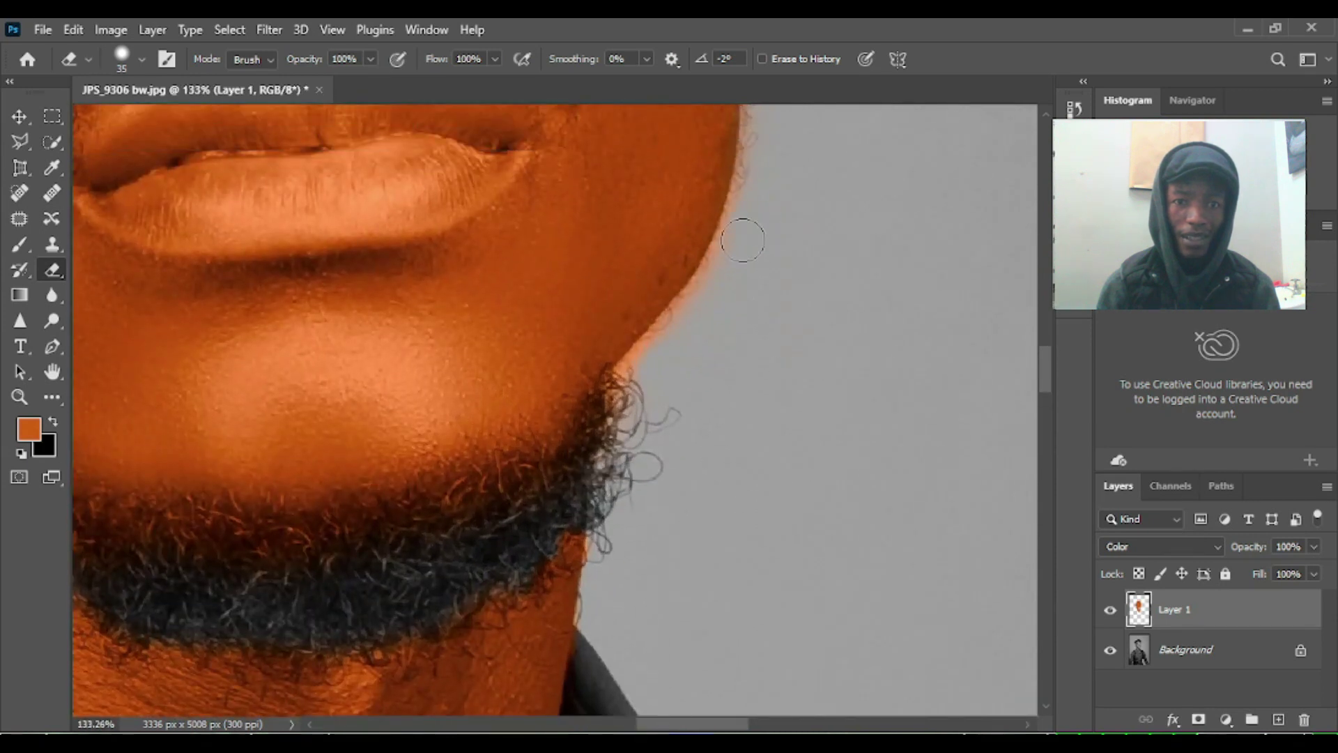
{"action": "scroll", "coordinate": [776, 238], "scroll_direction": "up", "scroll_amount": 5}
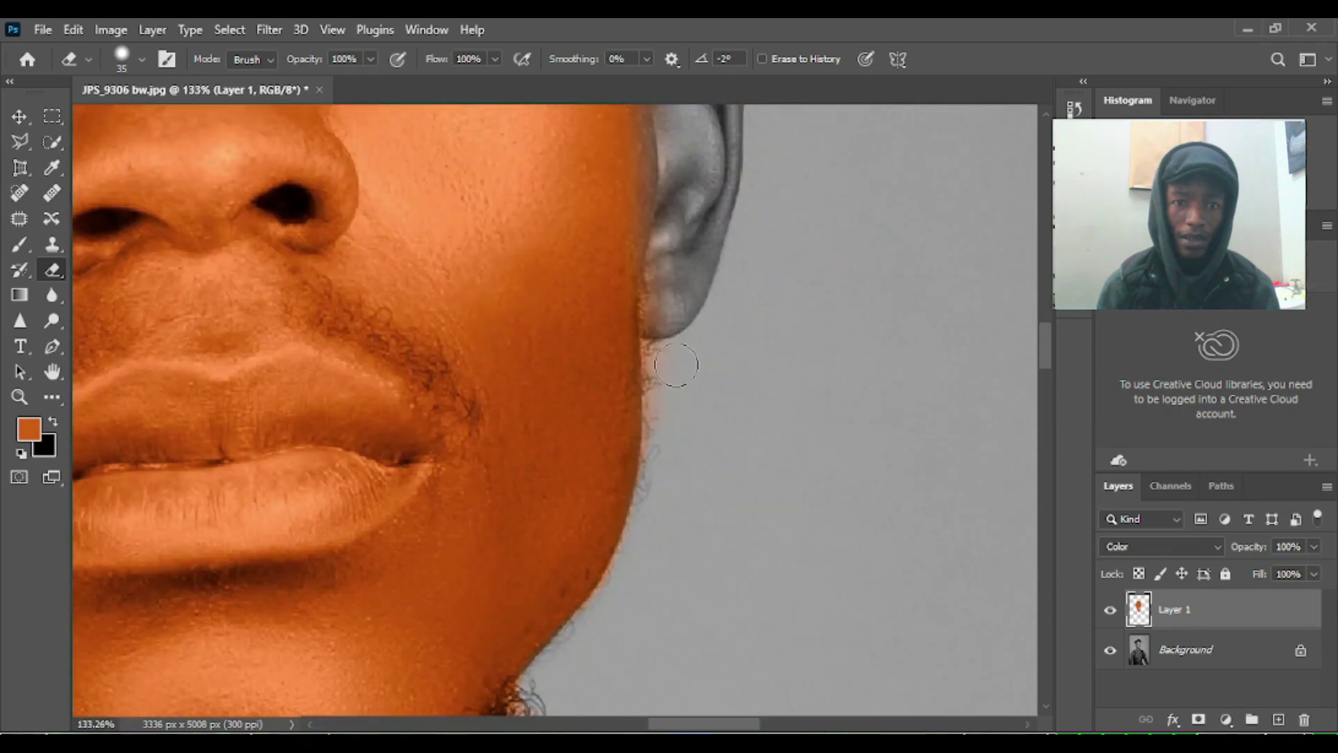
Step: Erase the orange tint from both eyes, lowering the Eraser opacity to 23%
{"action": "scroll", "coordinate": [680, 427], "scroll_direction": "up", "scroll_amount": 4}
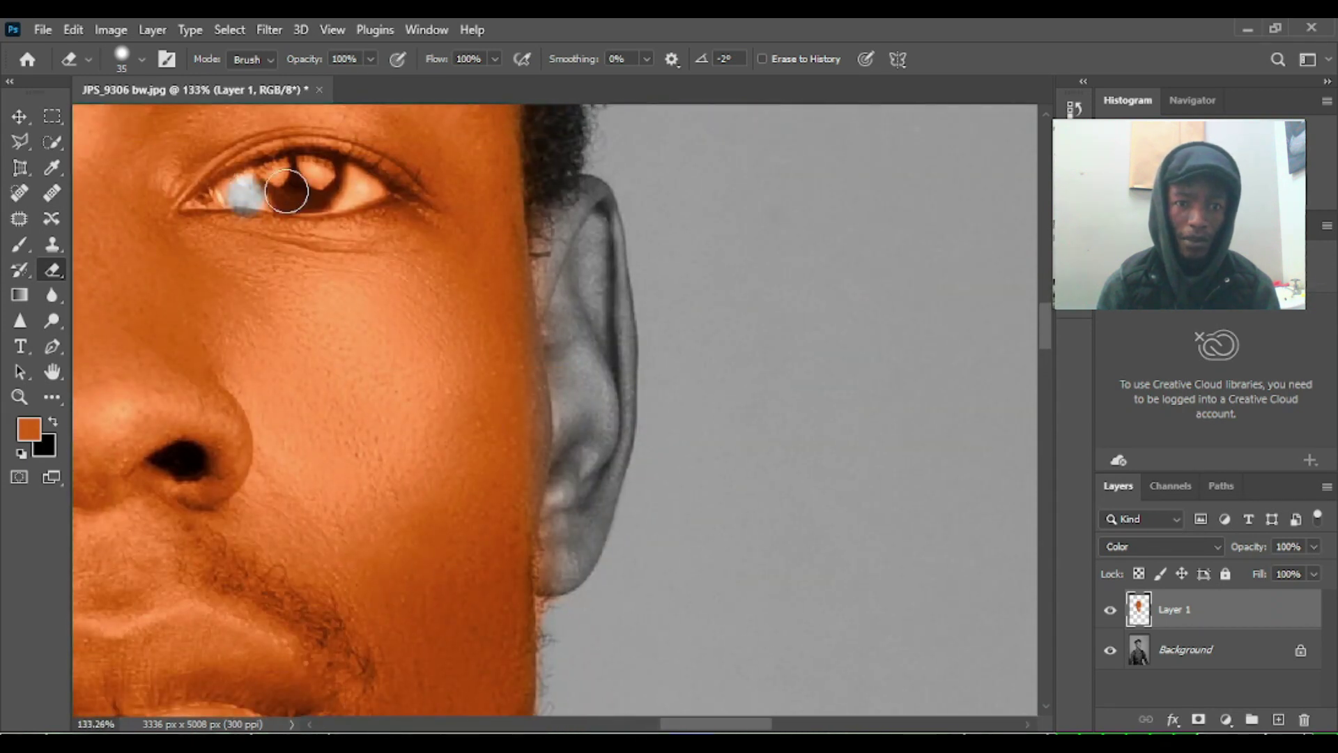
{"action": "left_click", "coordinate": [265, 181]}
{"action": "left_click", "coordinate": [318, 182]}
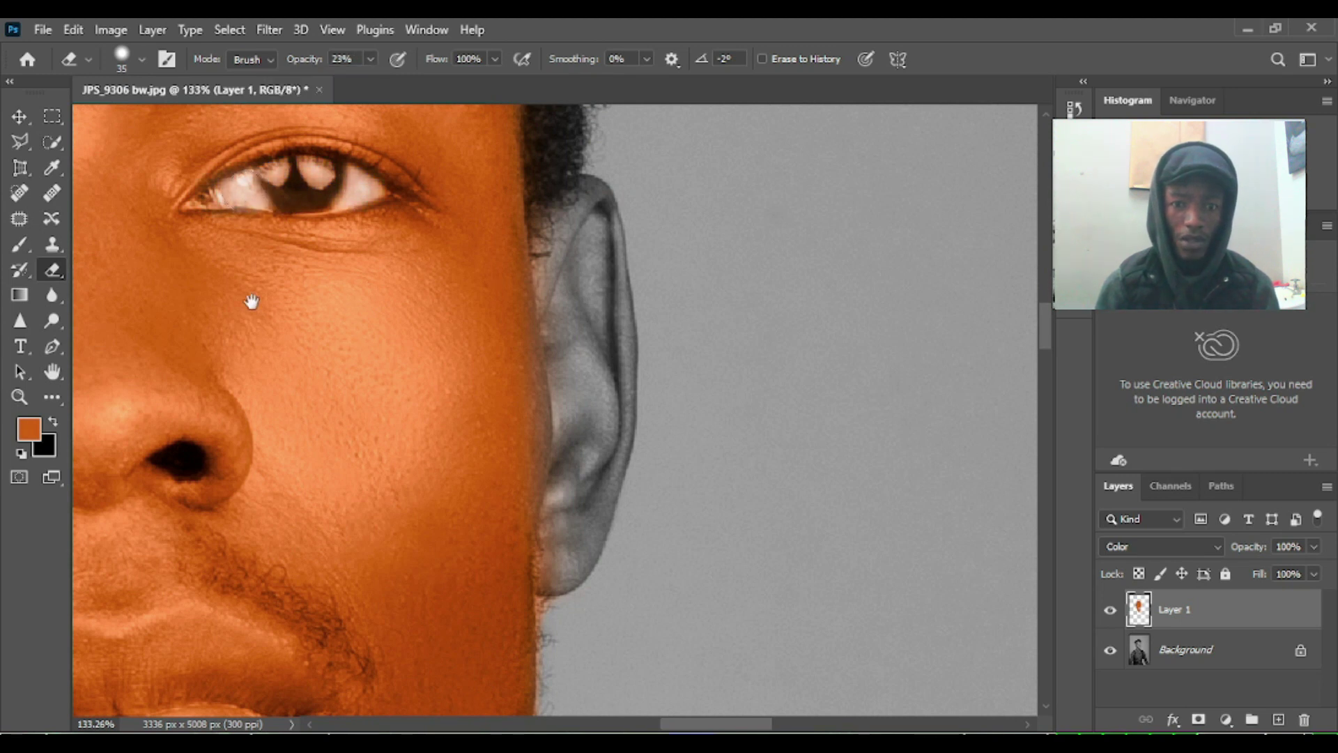
{"action": "scroll", "coordinate": [461, 303], "scroll_direction": "left", "scroll_amount": 9}
{"action": "scroll", "coordinate": [461, 302], "scroll_direction": "up", "scroll_amount": 1}
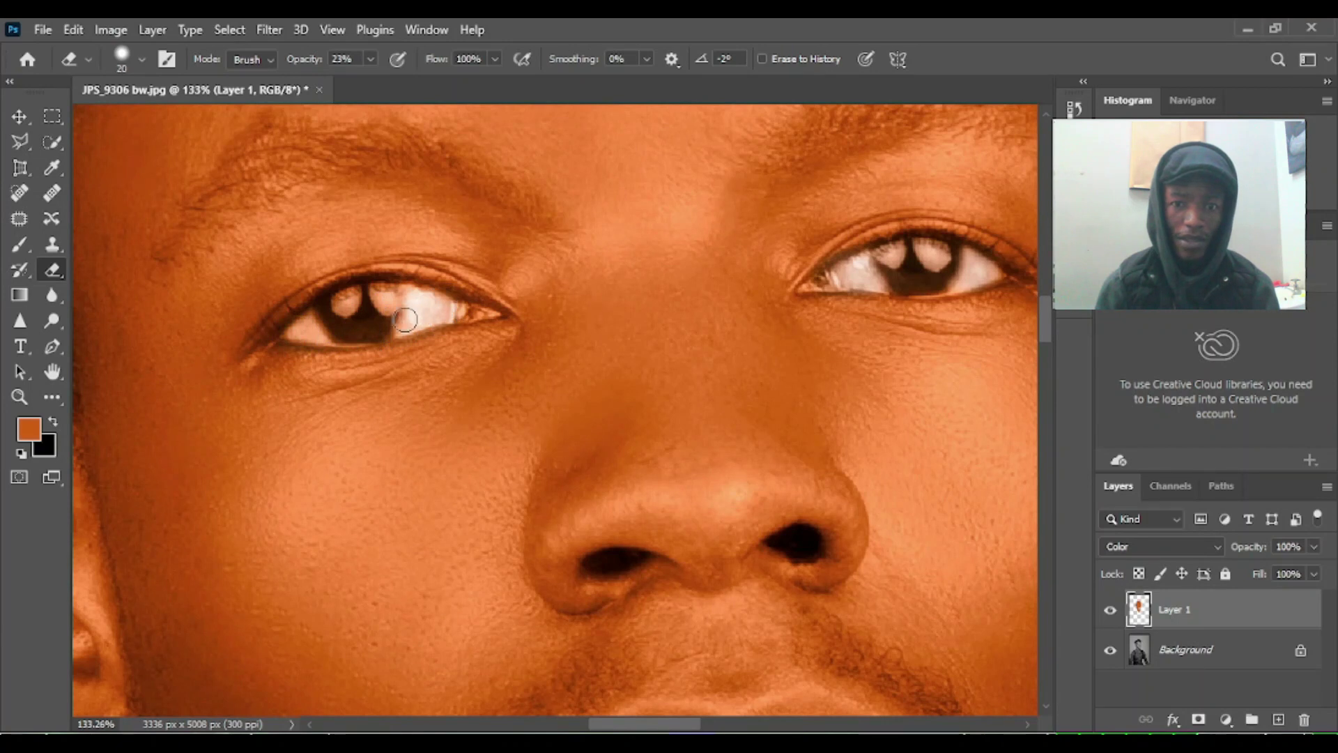
Step: Partially erase the orange tint from the lips and clear it from the beard with a 70 px Eraser
{"action": "scroll", "coordinate": [582, 338], "scroll_direction": "down", "scroll_amount": 2}
{"action": "key", "text": "]"}
{"action": "scroll", "coordinate": [667, 260], "scroll_direction": "down", "scroll_amount": 3}
{"action": "key", "text": "]"}
{"action": "mouse_move", "coordinate": [615, 398]}
{"action": "left_mouse_down"}
{"action": "mouse_move", "coordinate": [517, 445]}
{"action": "mouse_move", "coordinate": [372, 454]}
{"action": "mouse_move", "coordinate": [386, 415]}
{"action": "mouse_move", "coordinate": [503, 386]}
{"action": "mouse_move", "coordinate": [599, 408]}
{"action": "mouse_move", "coordinate": [524, 449]}
{"action": "mouse_move", "coordinate": [369, 460]}
{"action": "left_mouse_up"}
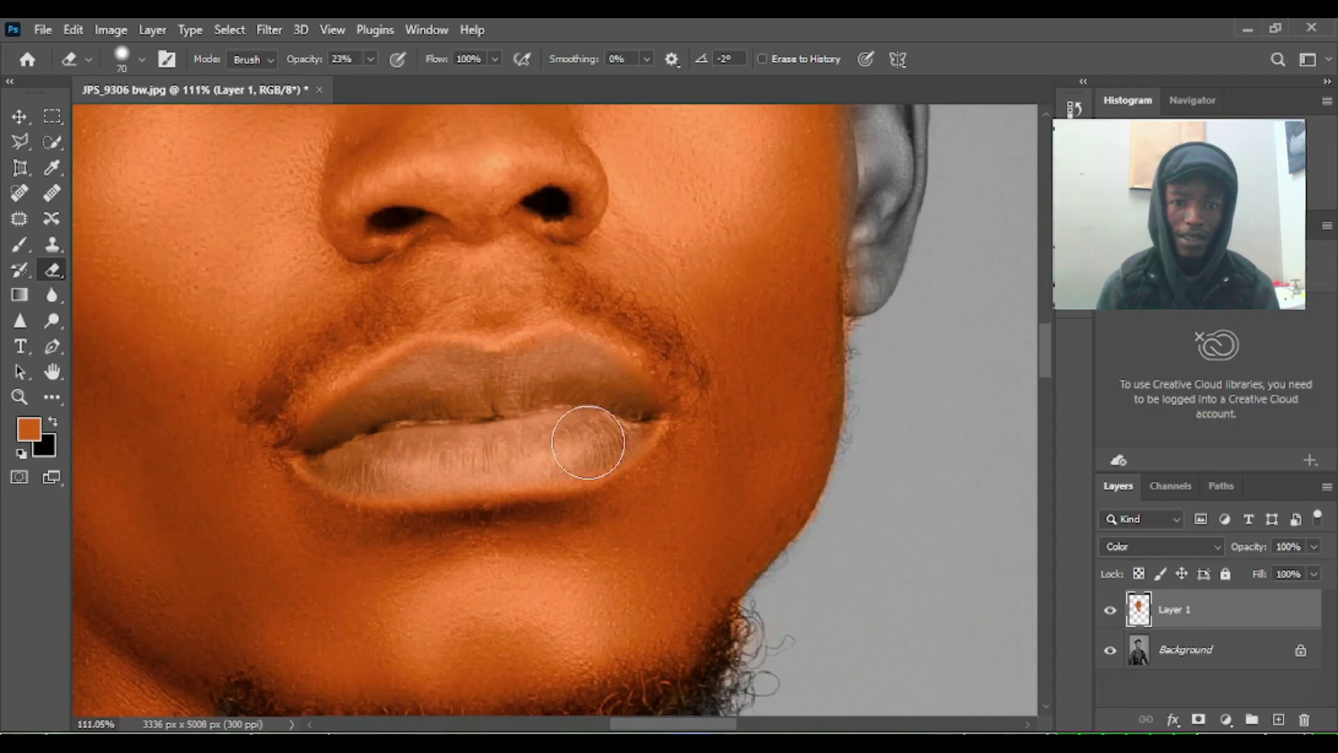
{"action": "mouse_move", "coordinate": [708, 421]}
{"action": "left_mouse_down"}
{"action": "mouse_move", "coordinate": [635, 144]}
{"action": "mouse_move", "coordinate": [643, 86]}
{"action": "left_mouse_up"}
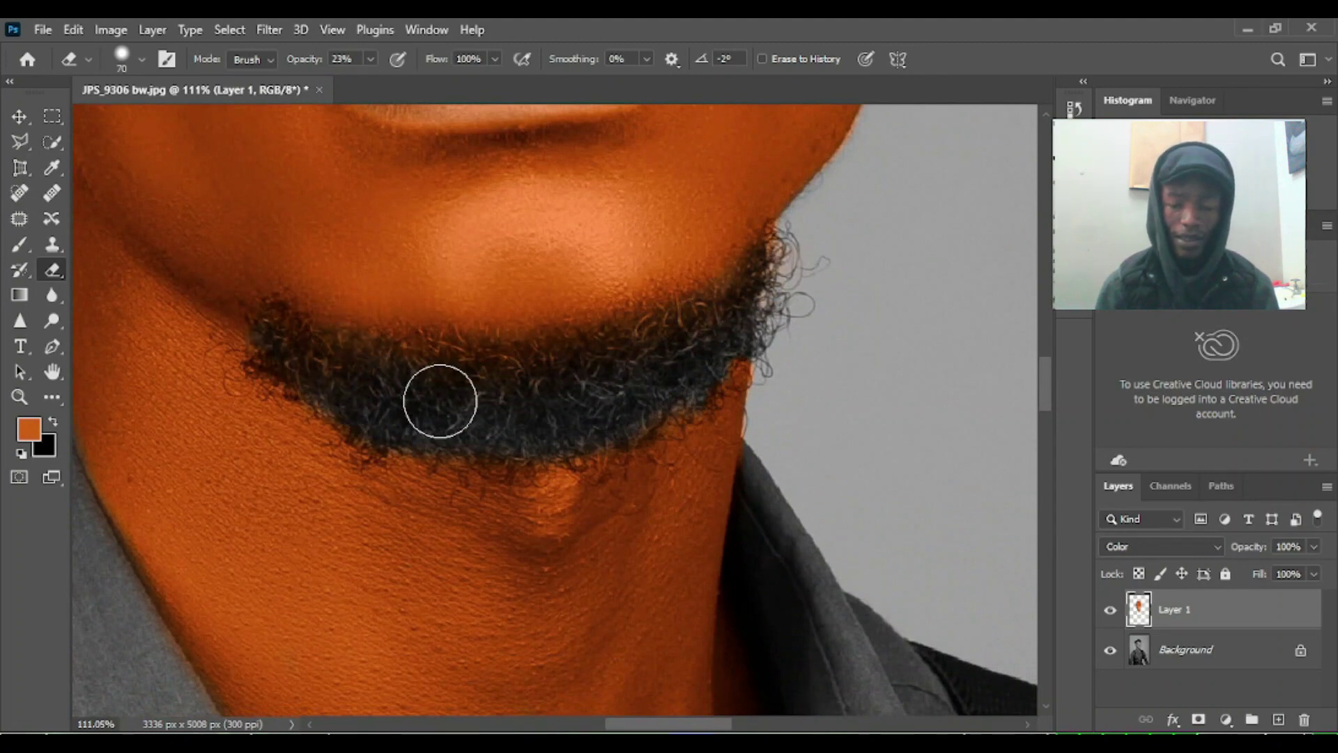
{"action": "mouse_move", "coordinate": [304, 366]}
{"action": "left_mouse_down"}
{"action": "mouse_move", "coordinate": [460, 377]}
{"action": "mouse_move", "coordinate": [597, 354]}
{"action": "mouse_move", "coordinate": [742, 292]}
{"action": "mouse_move", "coordinate": [692, 392]}
{"action": "left_mouse_up"}
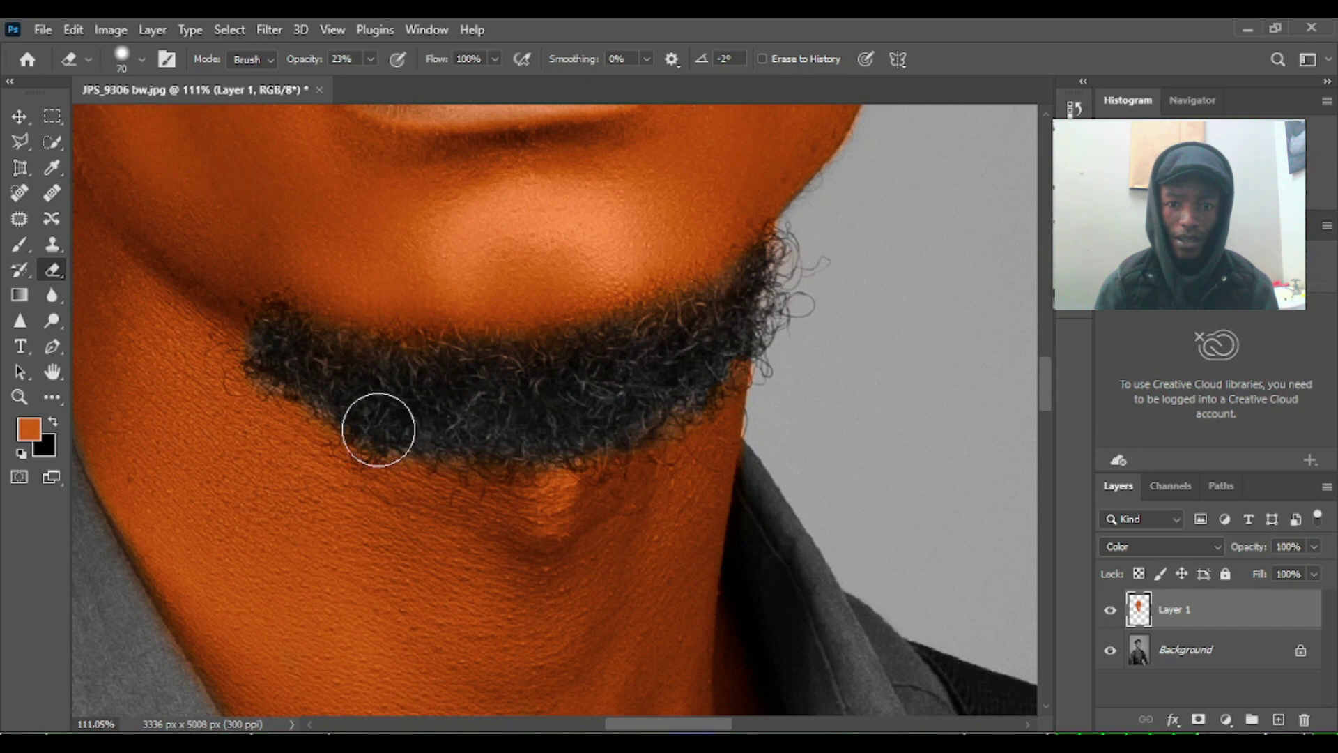
Step: Paint the remaining grey ear orange with a 25 px brush, including the seam beside the cheek
{"action": "scroll", "coordinate": [723, 388], "scroll_direction": "down", "scroll_amount": 3}
{"action": "scroll", "coordinate": [731, 393], "scroll_direction": "down", "scroll_amount": 2}
{"action": "left_click_drag", "start_coordinate": [569, 118], "coordinate": [500, 454]}
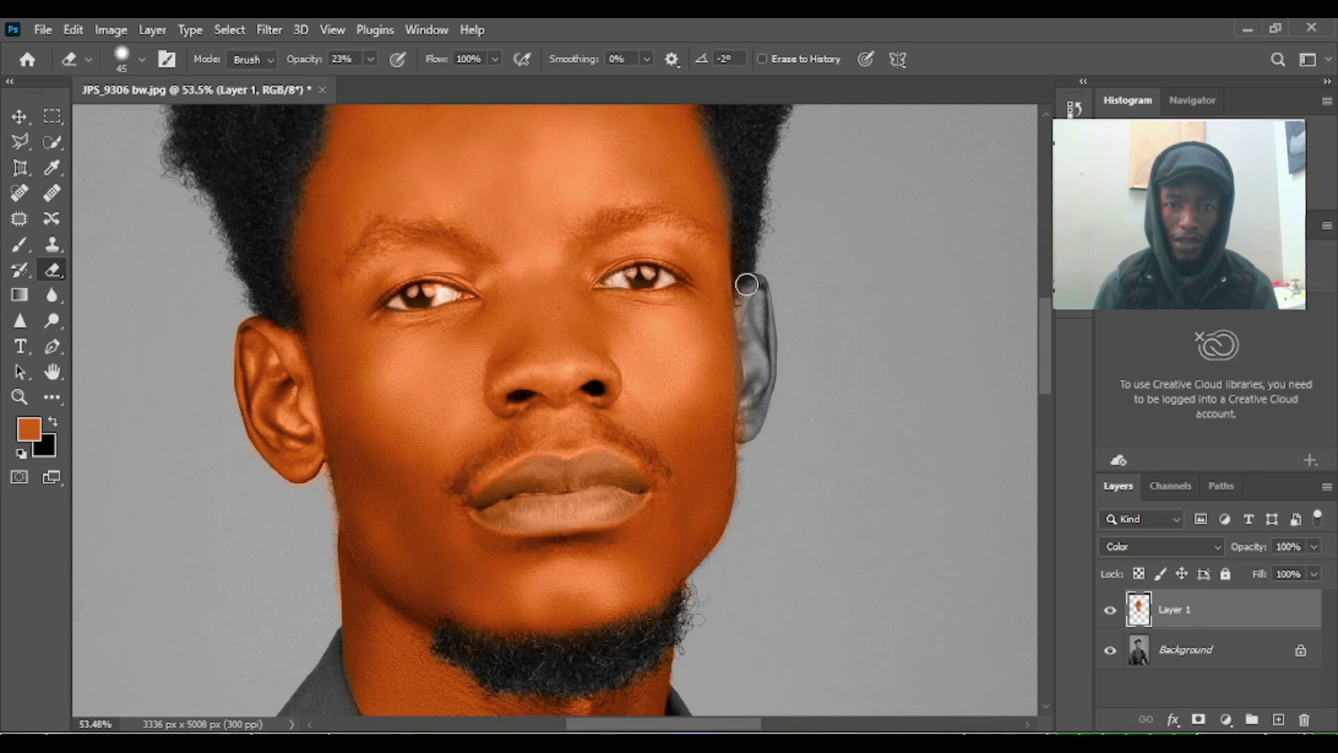
{"action": "left_click_drag", "start_coordinate": [745, 284], "coordinate": [574, 379]}
{"action": "scroll", "coordinate": [690, 404], "scroll_direction": "up", "scroll_amount": 4}
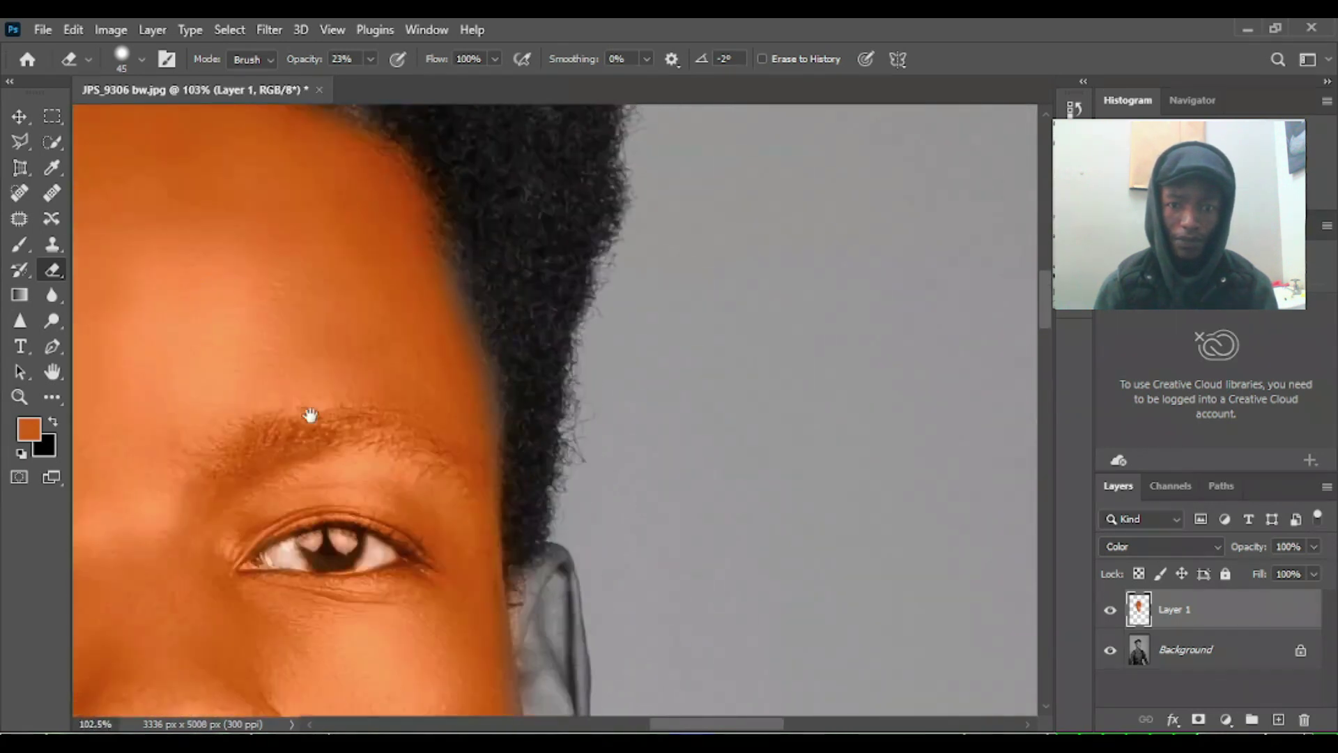
{"action": "key", "text": "b"}
{"action": "left_click_drag", "start_coordinate": [493, 470], "coordinate": [403, 132]}
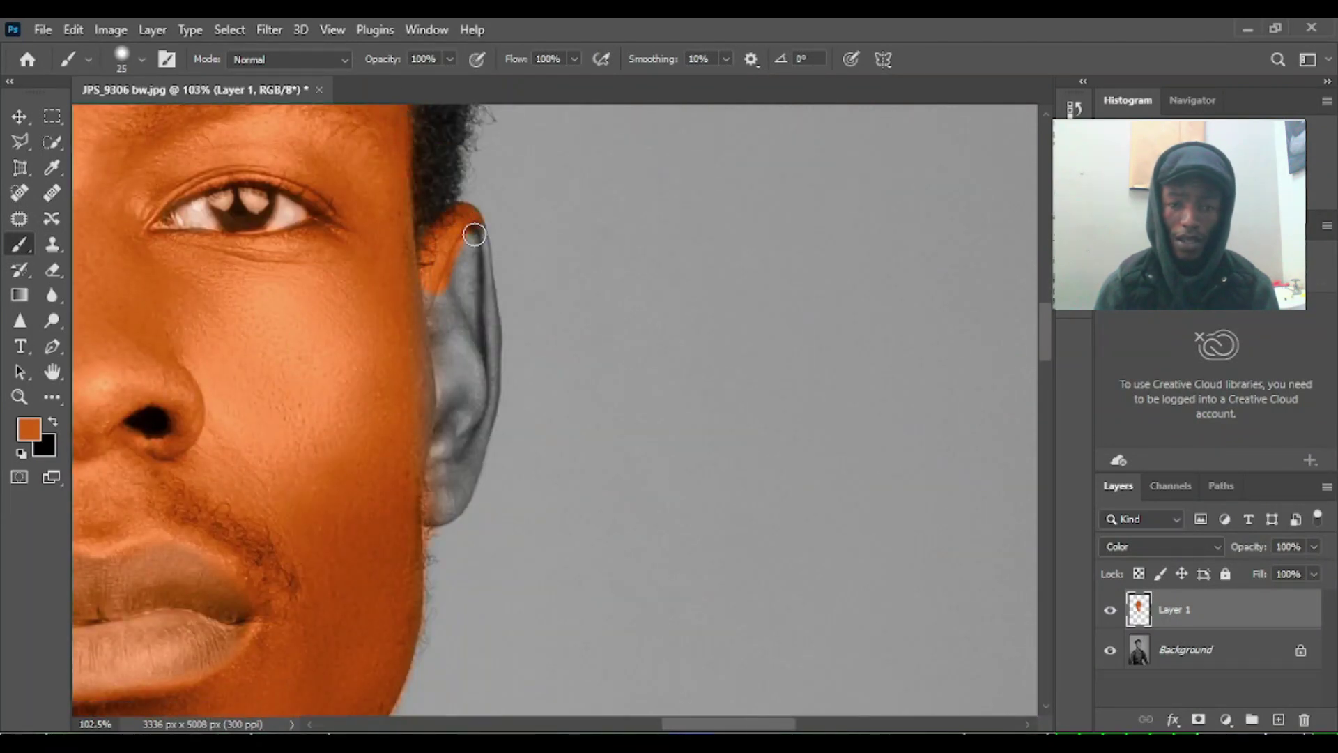
{"action": "mouse_move", "coordinate": [474, 248]}
{"action": "left_mouse_down"}
{"action": "mouse_move", "coordinate": [488, 390]}
{"action": "mouse_move", "coordinate": [477, 439]}
{"action": "left_mouse_up"}
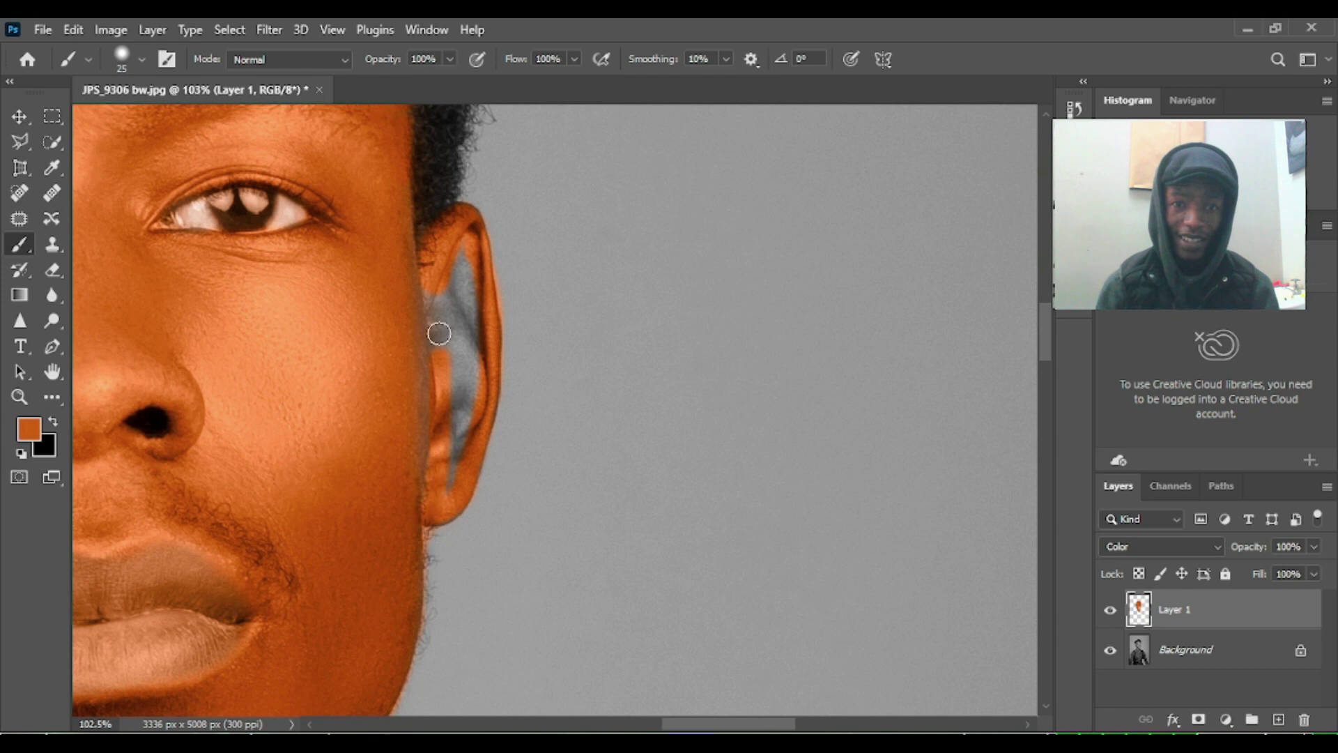
{"action": "left_click_drag", "start_coordinate": [422, 304], "coordinate": [451, 440]}
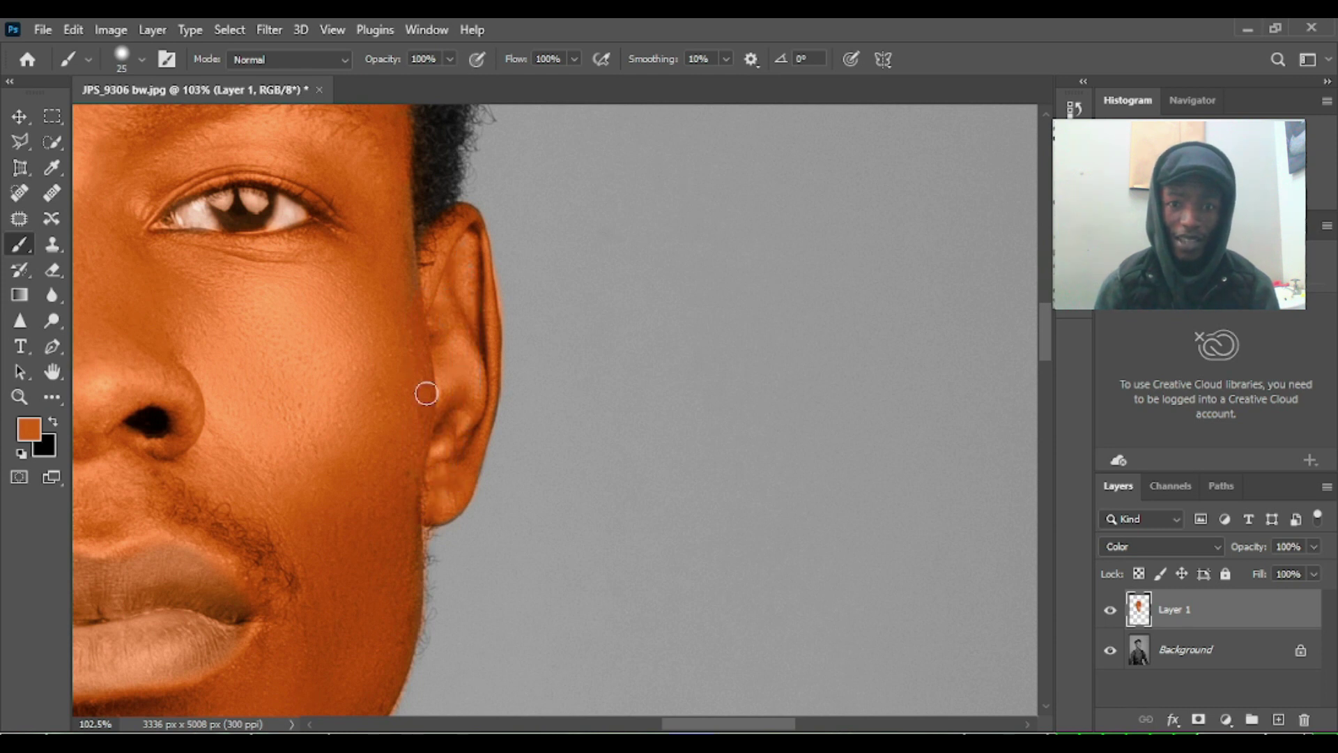
{"action": "scroll", "coordinate": [420, 278], "scroll_direction": "down", "scroll_amount": 4}
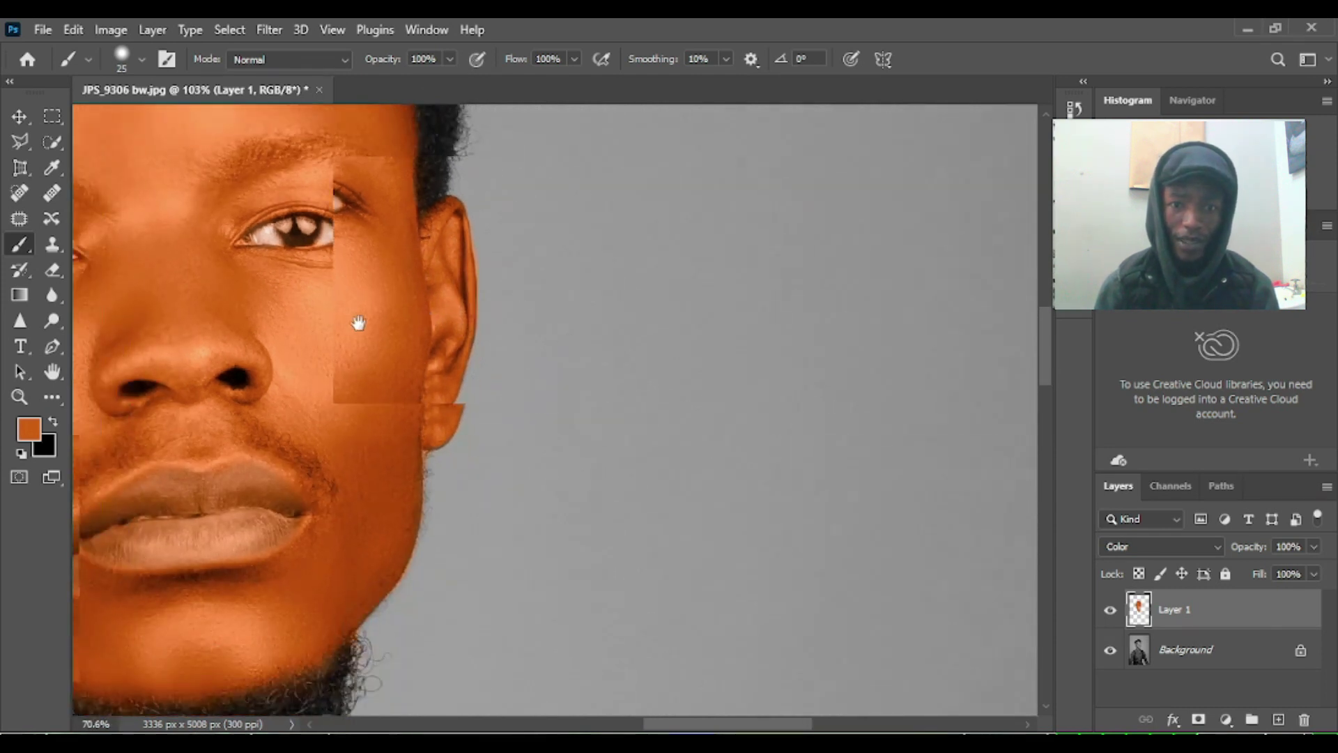
{"action": "scroll", "coordinate": [412, 307], "scroll_direction": "down", "scroll_amount": 3}
{"action": "left_click_drag", "start_coordinate": [412, 317], "coordinate": [584, 346]}
{"action": "scroll", "coordinate": [387, 318], "scroll_direction": "down", "scroll_amount": 4}
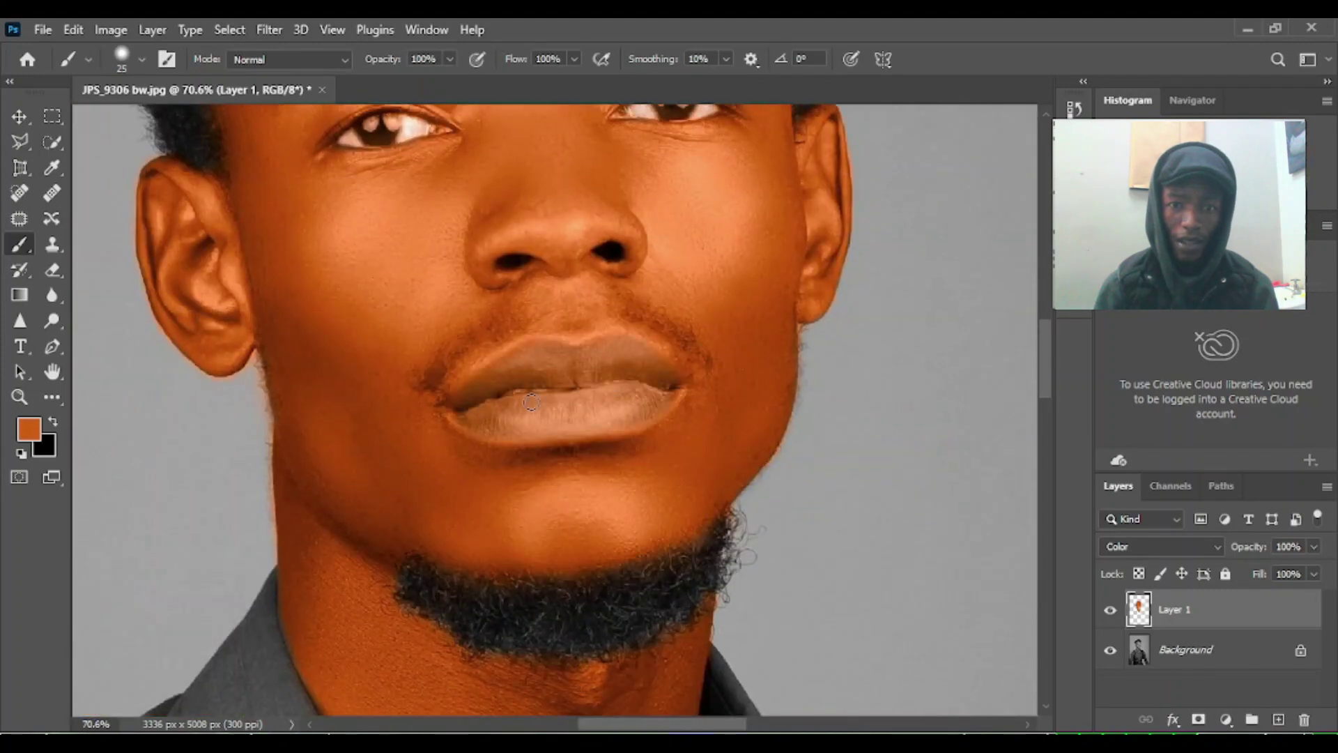
{"action": "scroll", "coordinate": [536, 396], "scroll_direction": "down", "scroll_amount": 3}
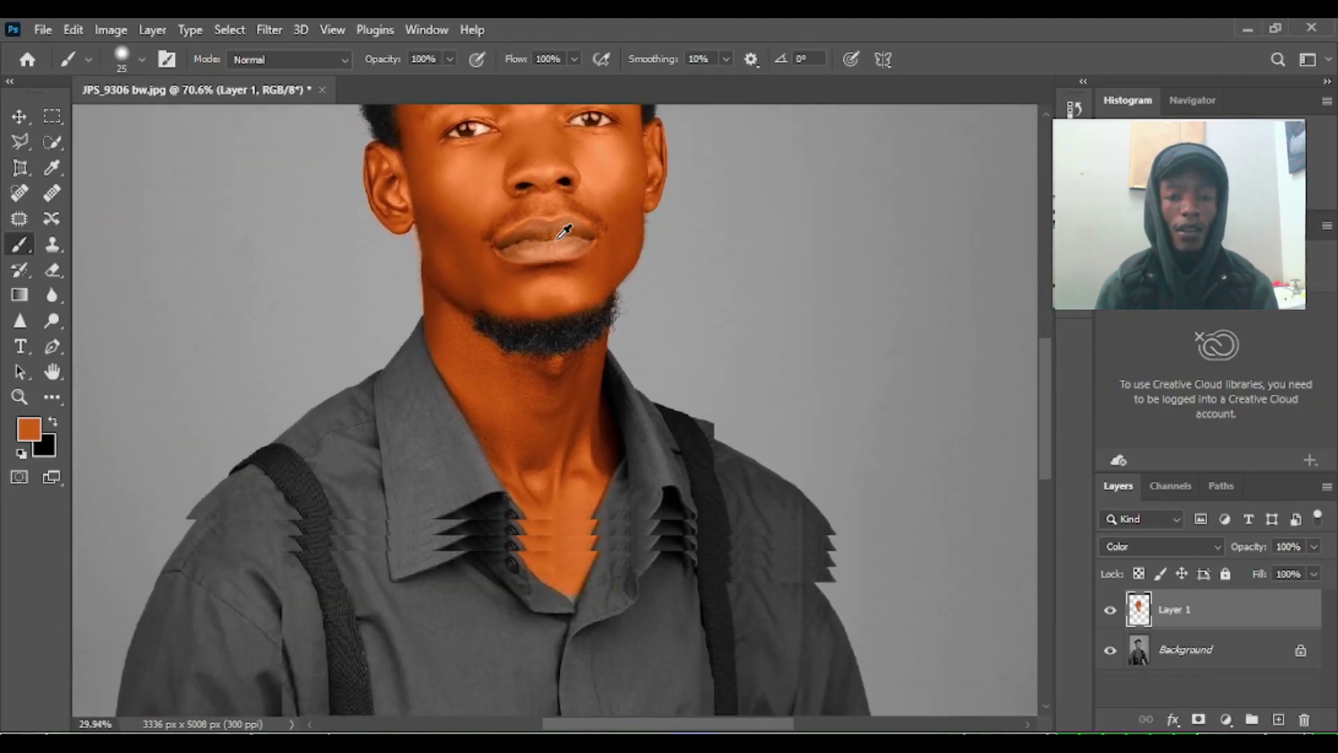
Step: Toggle the visibility of the skin colour layer to compare the painted face with the original
{"action": "left_click_drag", "start_coordinate": [583, 227], "coordinate": [526, 563]}
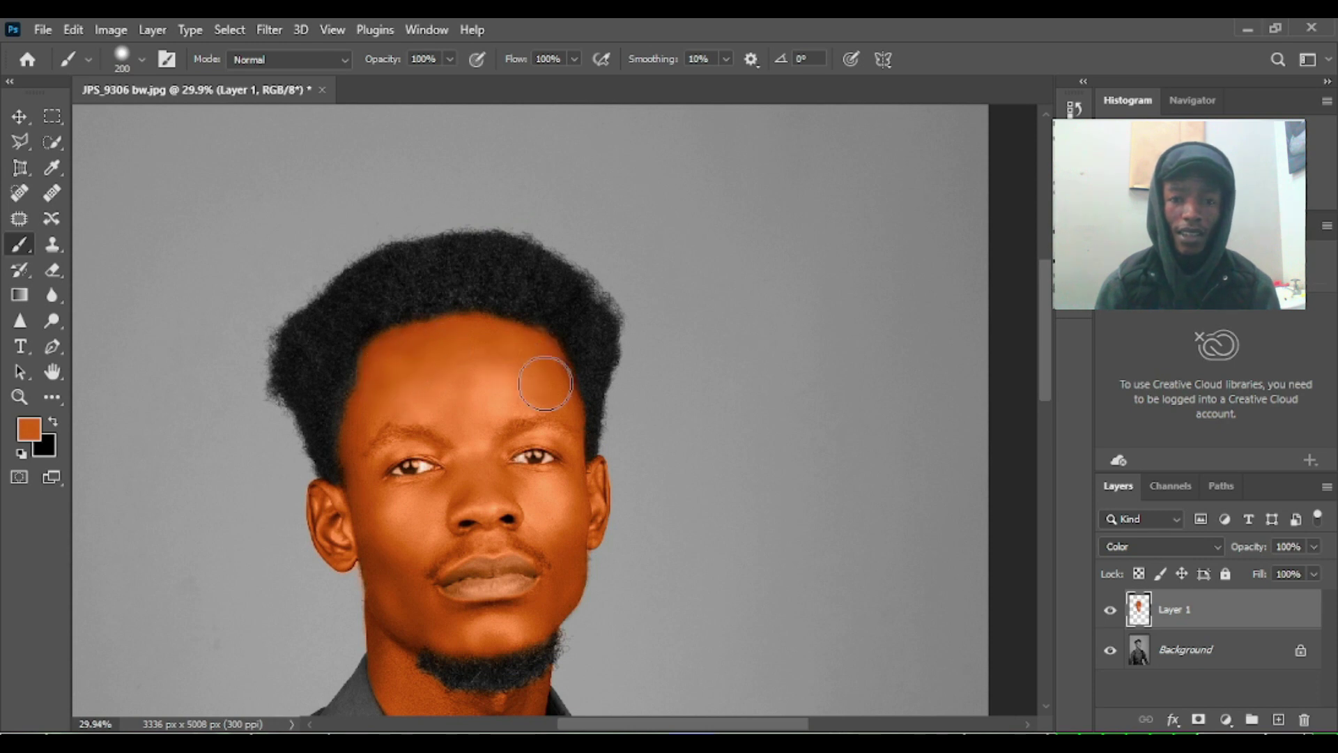
{"action": "left_click_drag", "start_coordinate": [537, 656], "coordinate": [560, 506]}
{"action": "left_click", "coordinate": [1112, 610]}
{"action": "left_click", "coordinate": [1113, 610]}
{"action": "left_click", "coordinate": [1113, 610]}
{"action": "scroll", "coordinate": [621, 532], "scroll_direction": "down", "scroll_amount": 6}
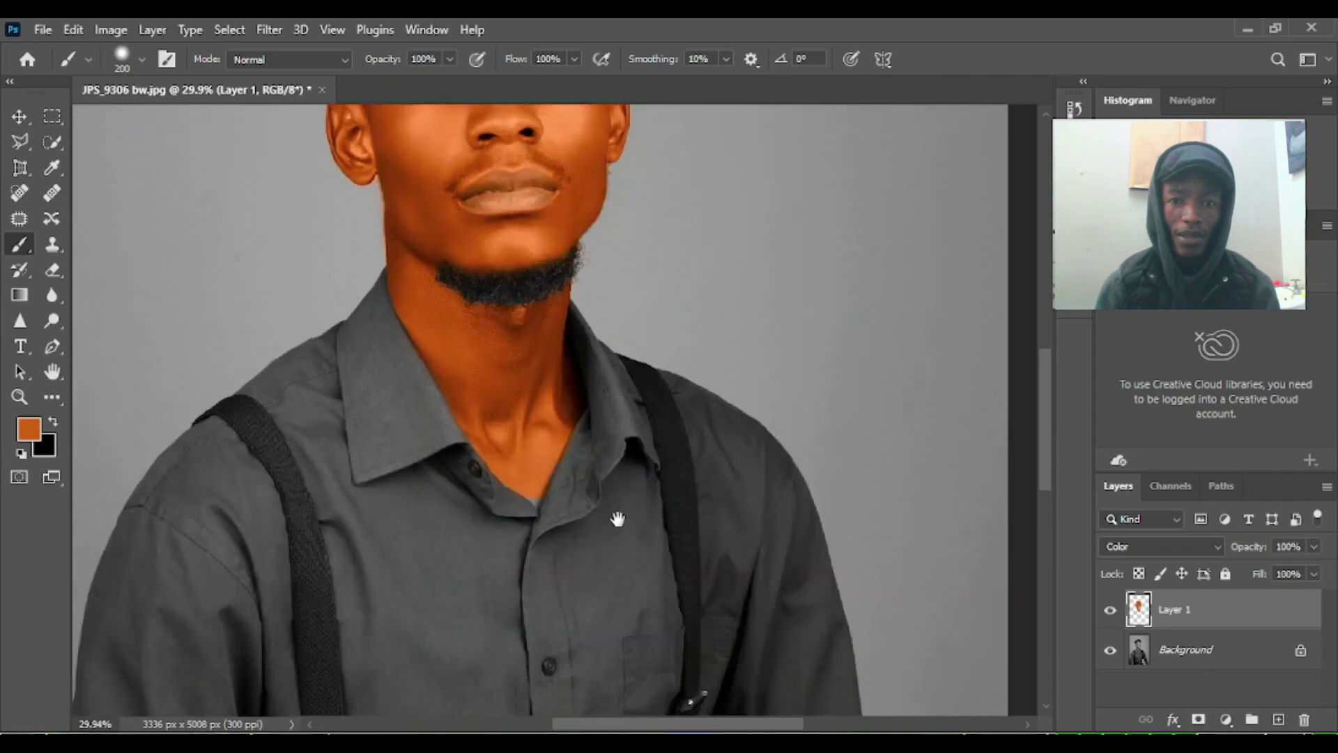
Step: Paint the remaining grey tip of the neck opening orange, using brushes of 30 px and 6 px along the collar edges
{"action": "scroll", "coordinate": [593, 376], "scroll_direction": "up", "scroll_amount": 4}
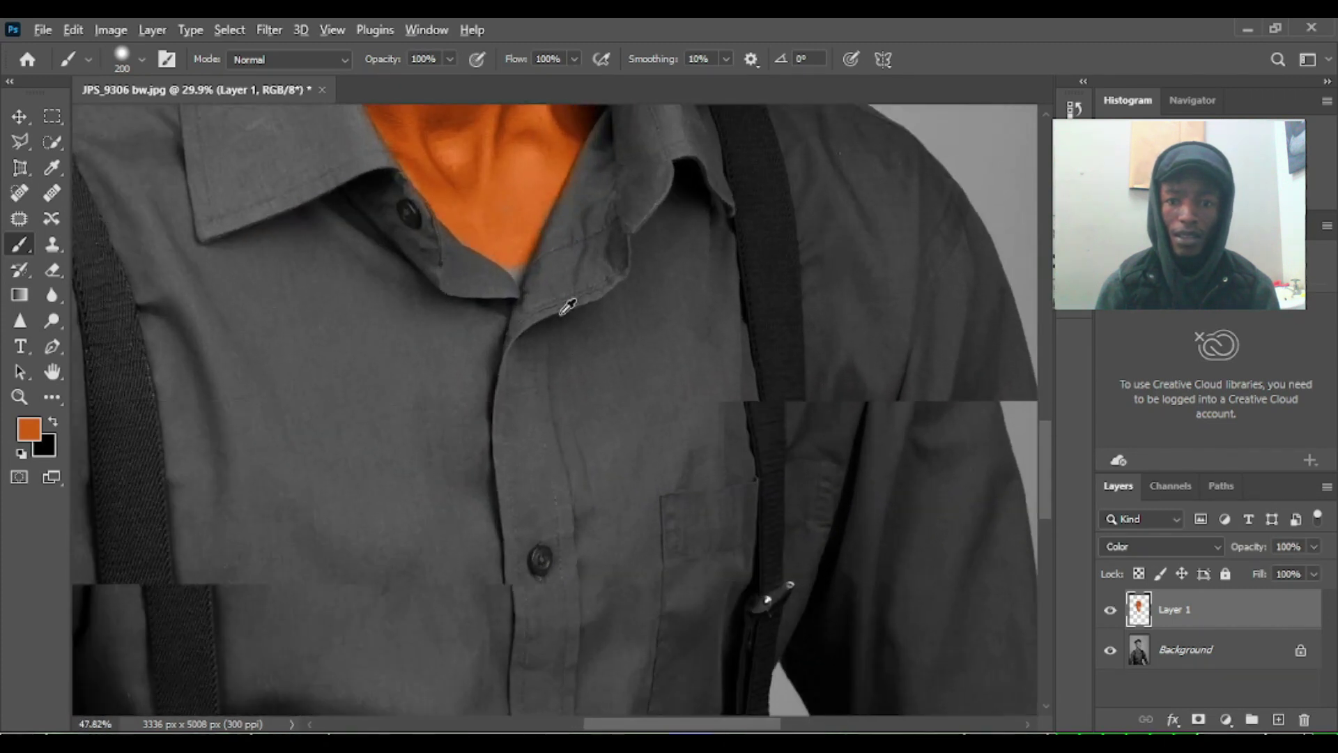
{"action": "scroll", "coordinate": [518, 363], "scroll_direction": "up", "scroll_amount": 3}
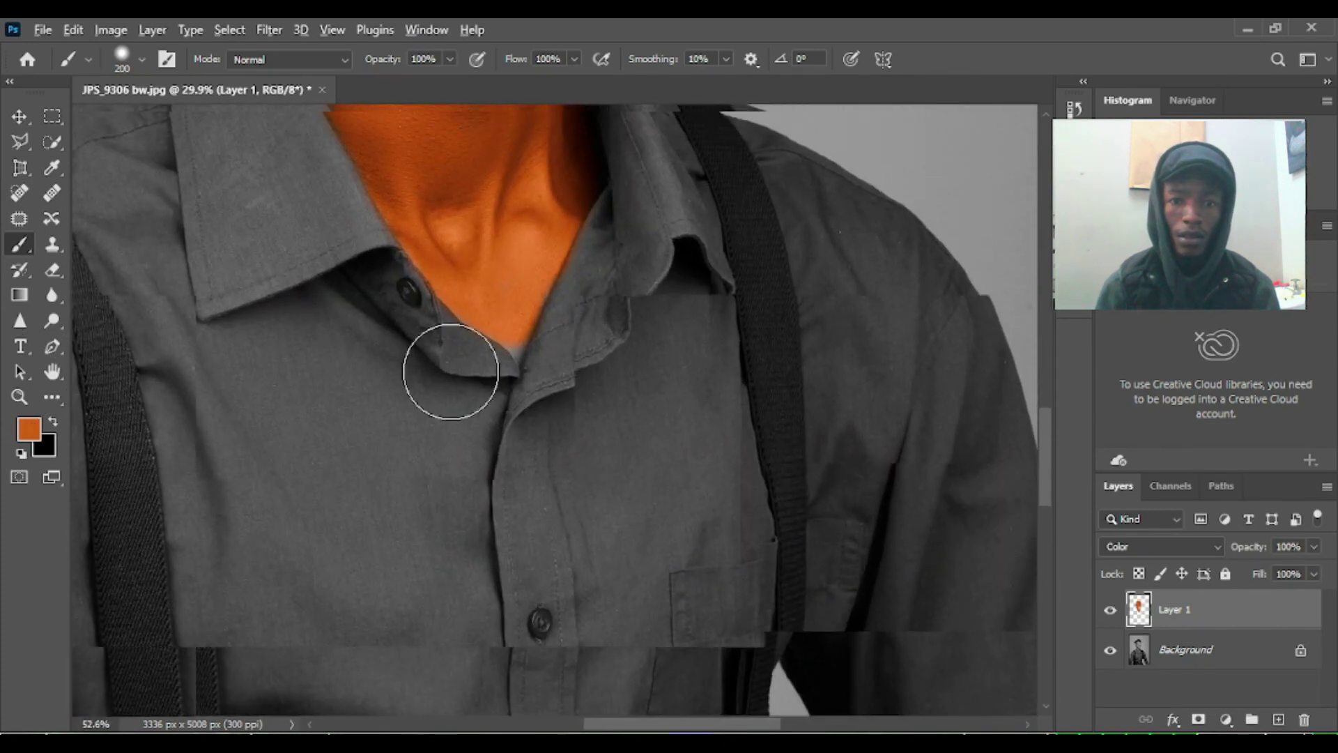
{"action": "scroll", "coordinate": [529, 410], "scroll_direction": "up", "scroll_amount": 4}
{"action": "key", "text": "bracketleft"}
{"action": "key", "text": "bracketleft"}
{"action": "key", "text": "bracketleft"}
{"action": "key", "text": "bracketleft"}
{"action": "key", "text": "bracketleft"}
{"action": "key", "text": "bracketleft"}
{"action": "key", "text": "bracketleft"}
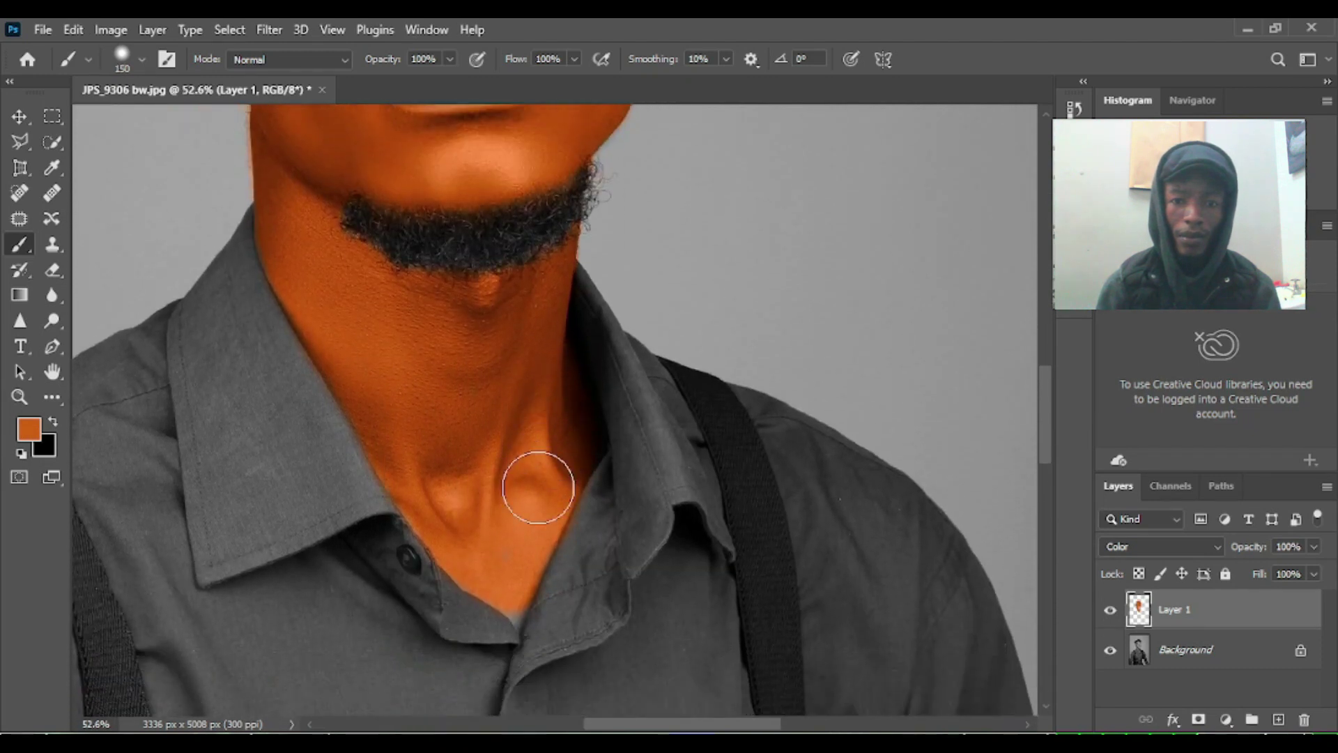
{"action": "scroll", "coordinate": [522, 625], "scroll_direction": "up", "scroll_amount": 4}
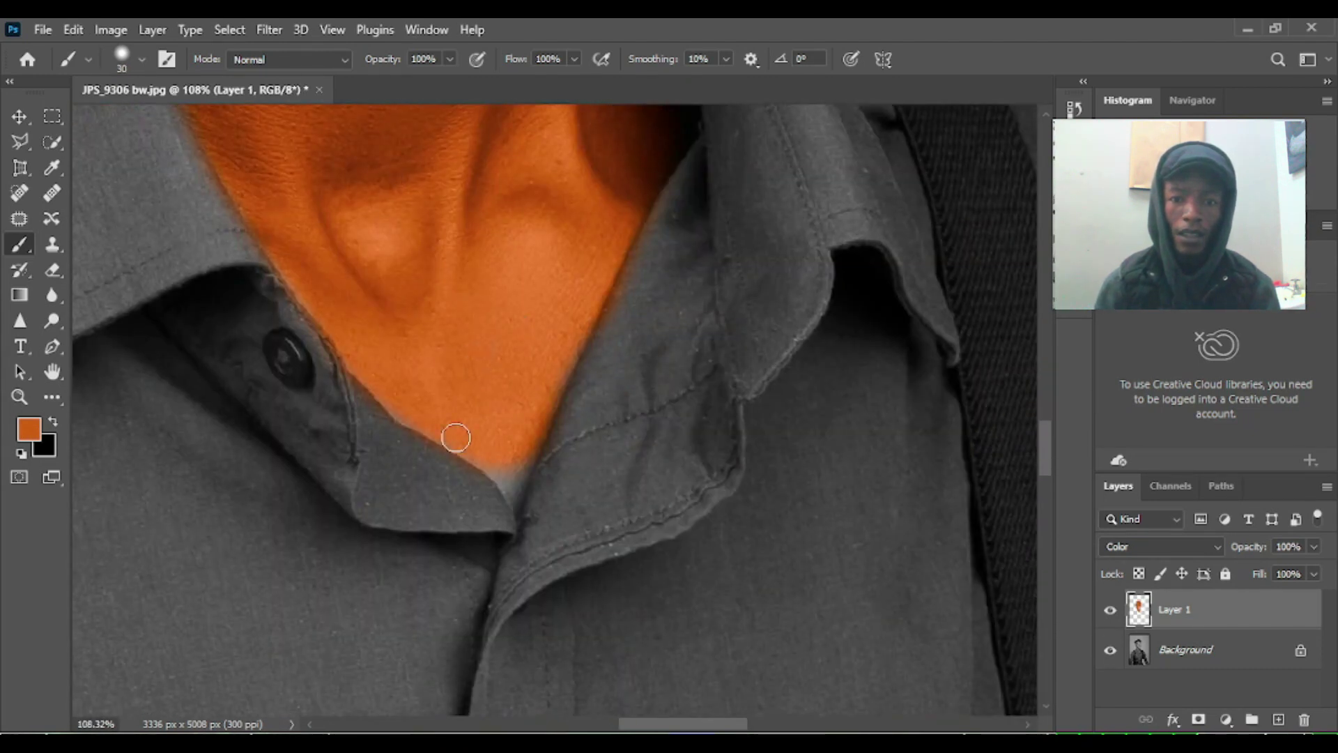
{"action": "left_click_drag", "start_coordinate": [413, 417], "coordinate": [513, 477]}
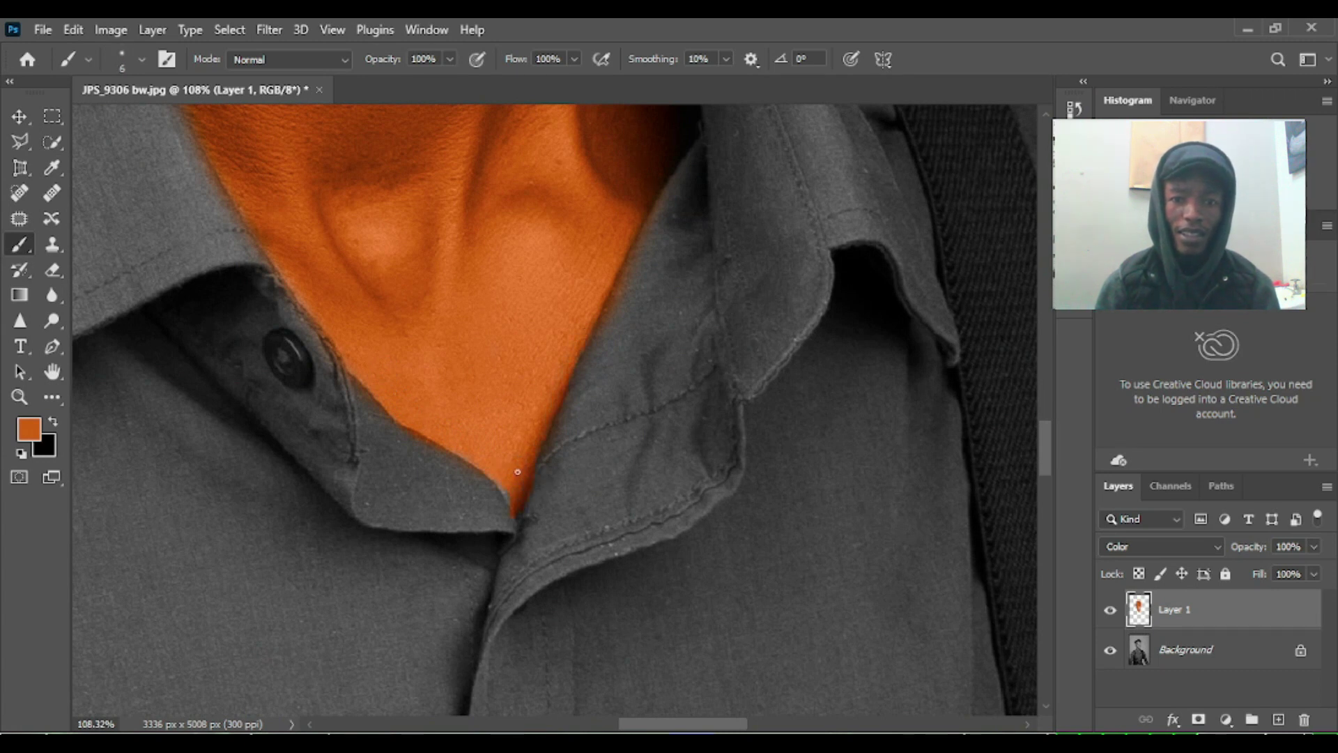
{"action": "left_click", "coordinate": [53, 270]}
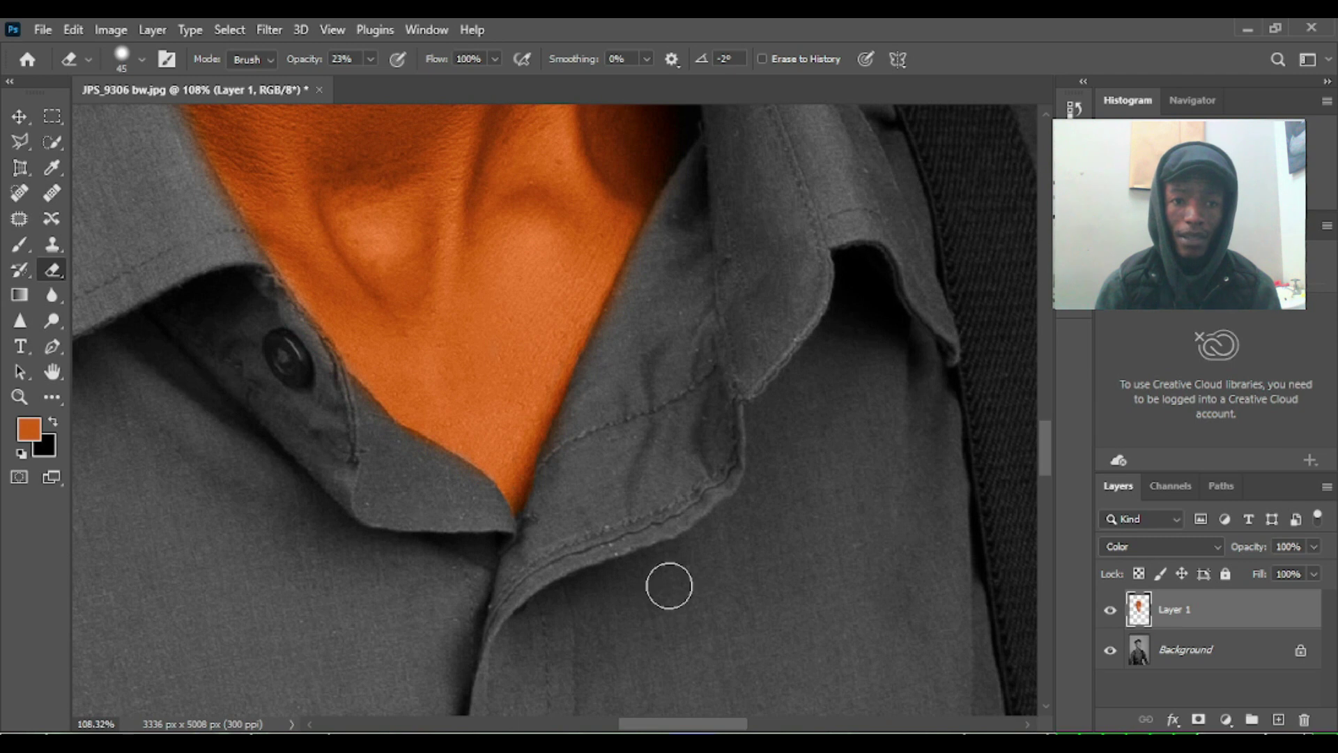
Step: Add a new empty layer between the Background and the skin colour layer
{"action": "left_click", "coordinate": [1123, 649]}
{"action": "left_click", "coordinate": [1278, 719]}
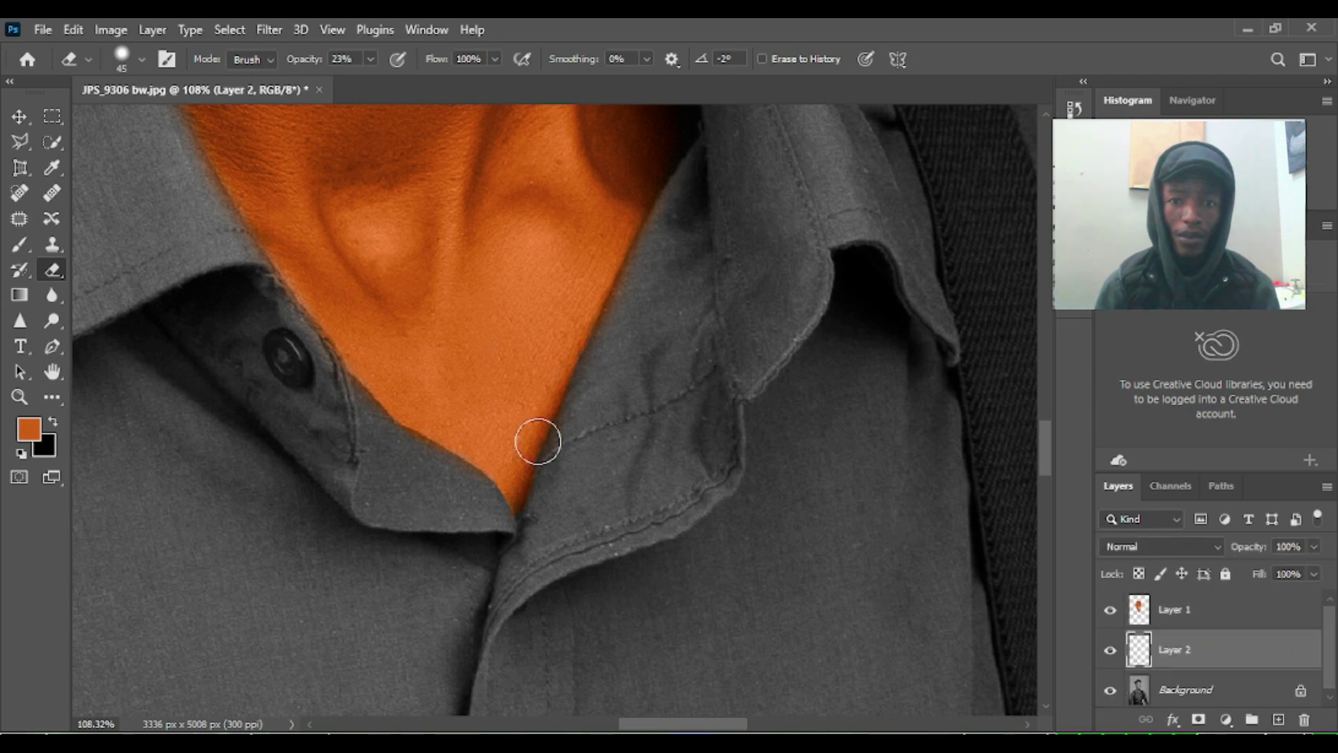
{"action": "scroll", "coordinate": [537, 441], "scroll_direction": "down", "scroll_amount": 2}
{"action": "left_click_drag", "start_coordinate": [352, 466], "coordinate": [627, 677]}
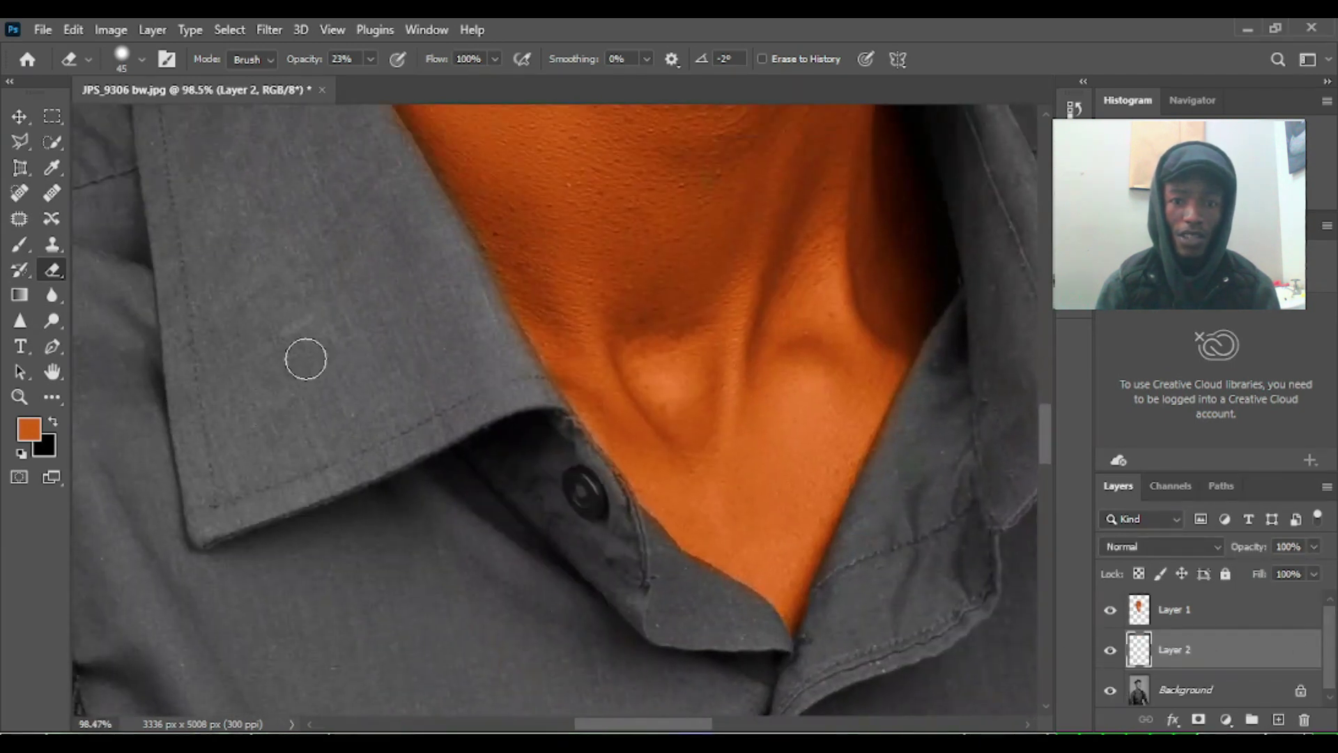
Step: Change the foreground colour to a dark maroon and activate the Brush tool
{"action": "left_click", "coordinate": [26, 430]}
{"action": "left_click_drag", "start_coordinate": [1089, 216], "coordinate": [1090, 192]}
{"action": "type", "text": "4e051d"}
{"action": "left_click_drag", "start_coordinate": [1058, 360], "coordinate": [1047, 336]}
{"action": "left_click_drag", "start_coordinate": [977, 367], "coordinate": [1001, 362]}
{"action": "key", "text": "Return"}
{"action": "key", "text": "b"}
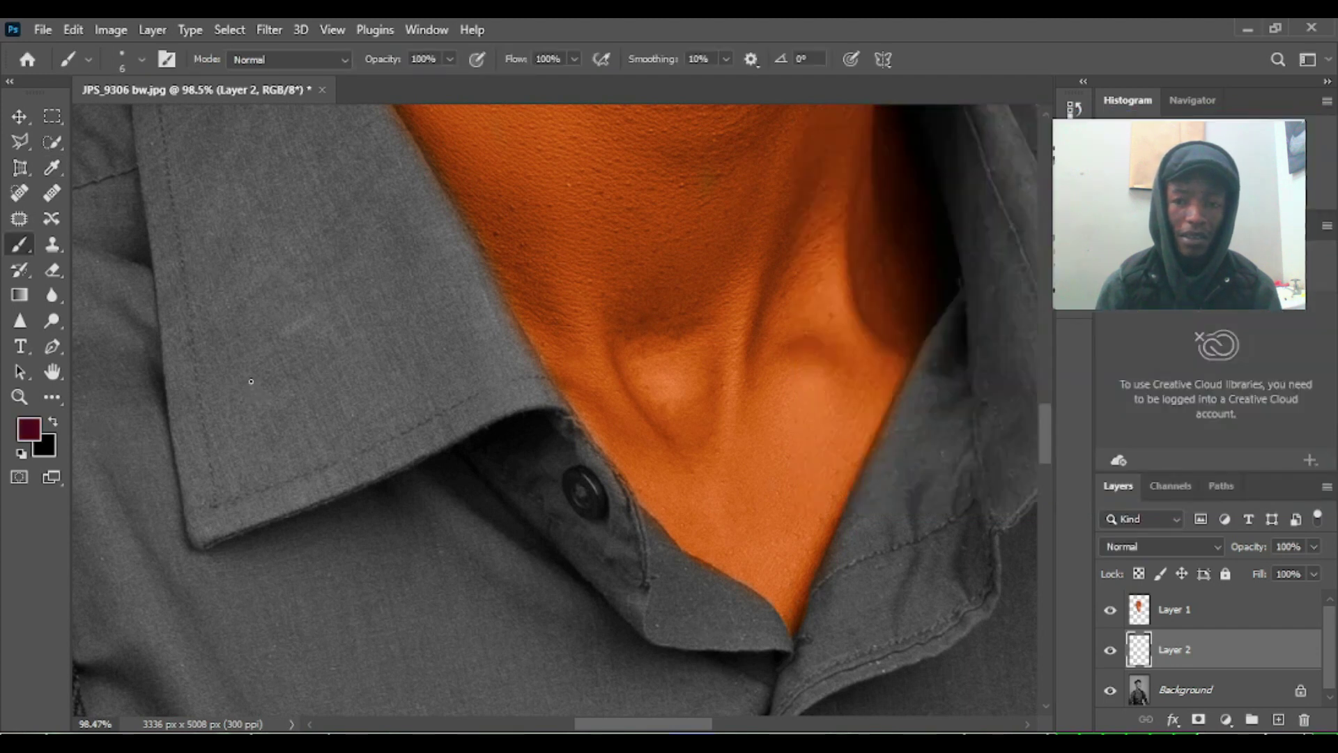
Step: Enlarge the brush to 100 px and paint a maroon patch over the left collar of the shirt
{"action": "key", "text": "bracketright"}
{"action": "key", "text": "bracketright"}
{"action": "key", "text": "bracketright"}
{"action": "key", "text": "bracketright"}
{"action": "key", "text": "bracketright"}
{"action": "key", "text": "bracketright"}
{"action": "key", "text": "bracketright"}
{"action": "key", "text": "bracketright"}
{"action": "key", "text": "bracketright"}
{"action": "key", "text": "bracketright"}
{"action": "key", "text": "bracketright"}
{"action": "key", "text": "bracketright"}
{"action": "key", "text": "bracketright"}
{"action": "mouse_move", "coordinate": [269, 334]}
{"action": "left_mouse_down"}
{"action": "mouse_move", "coordinate": [221, 363]}
{"action": "mouse_move", "coordinate": [277, 417]}
{"action": "mouse_move", "coordinate": [243, 458]}
{"action": "mouse_move", "coordinate": [267, 368]}
{"action": "mouse_move", "coordinate": [387, 461]}
{"action": "left_mouse_up"}
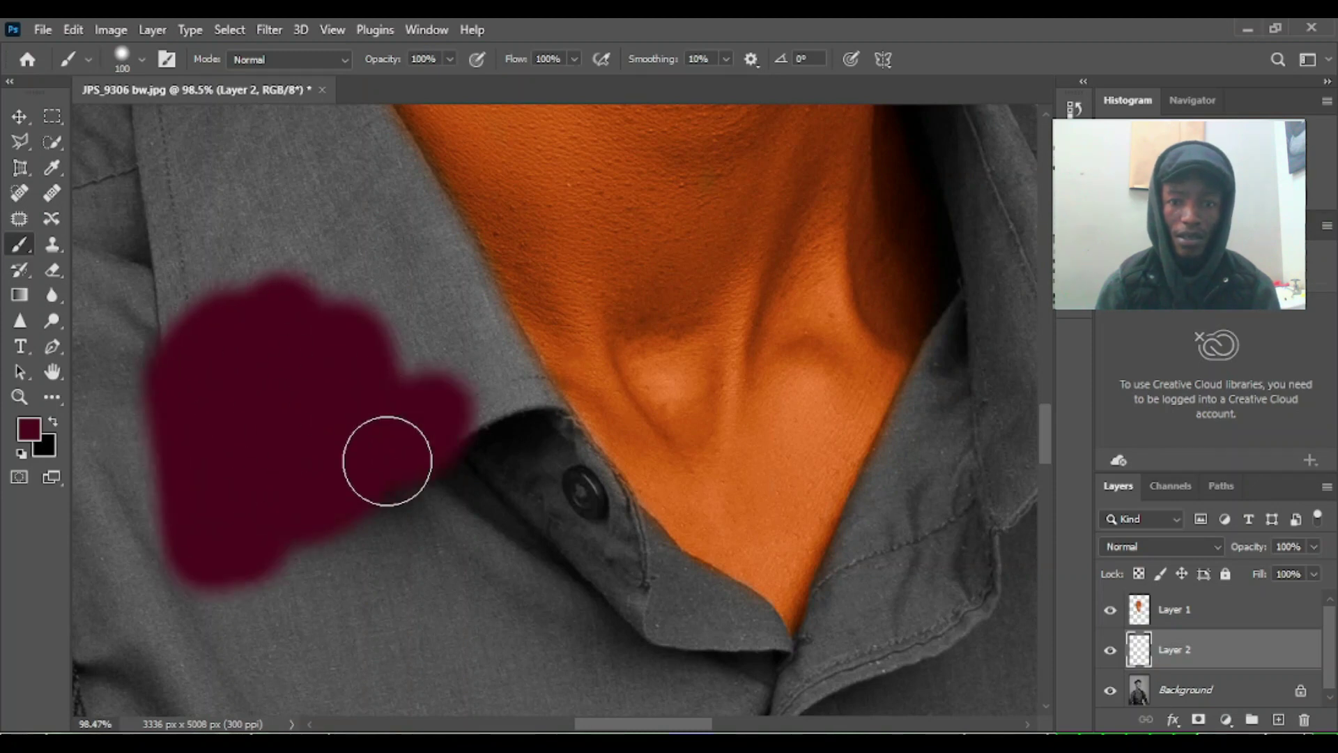
Step: Repaint the collar patch in a darker maroon and set the shirt layer's blend mode to Color
{"action": "left_click", "coordinate": [29, 429]}
{"action": "mouse_move", "coordinate": [1015, 391]}
{"action": "left_mouse_down"}
{"action": "mouse_move", "coordinate": [996, 320]}
{"action": "mouse_move", "coordinate": [1018, 366]}
{"action": "left_mouse_up"}
{"action": "key", "text": "Return"}
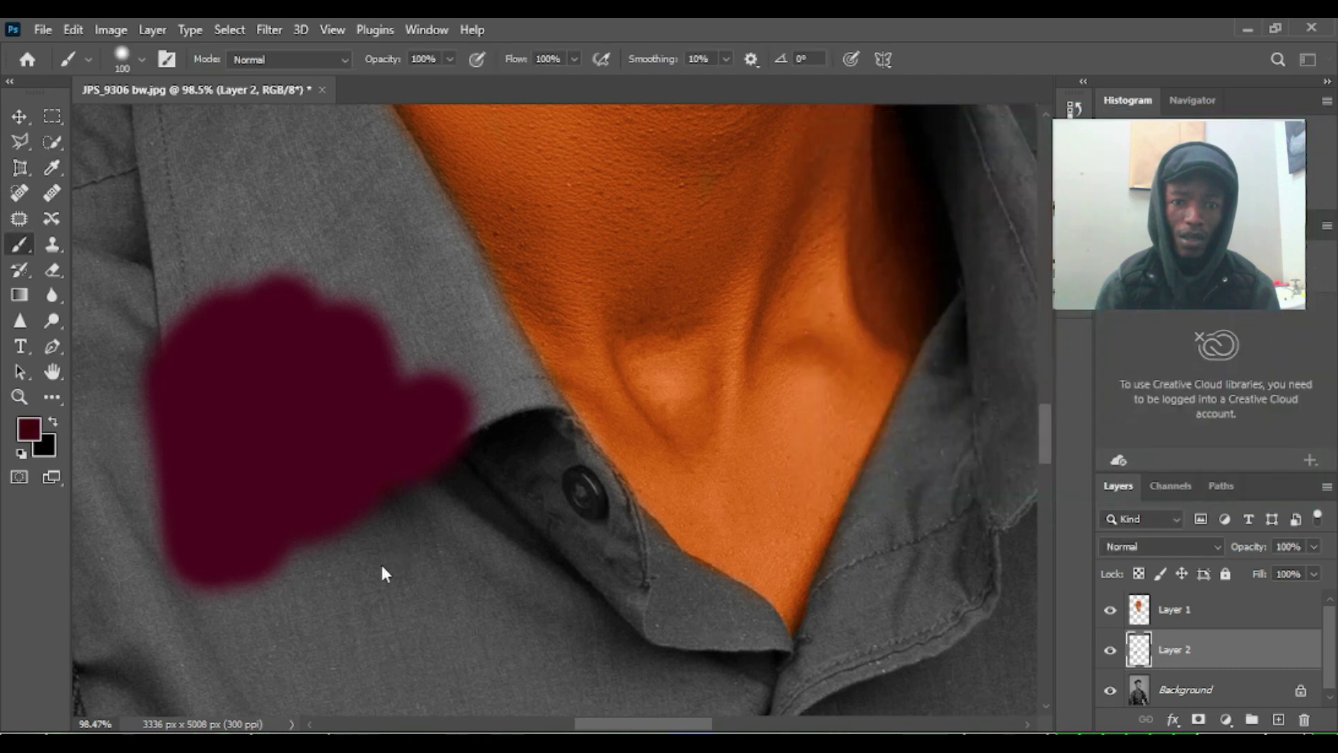
{"action": "mouse_move", "coordinate": [373, 562]}
{"action": "left_mouse_down"}
{"action": "mouse_move", "coordinate": [179, 376]}
{"action": "mouse_move", "coordinate": [275, 507]}
{"action": "left_mouse_up"}
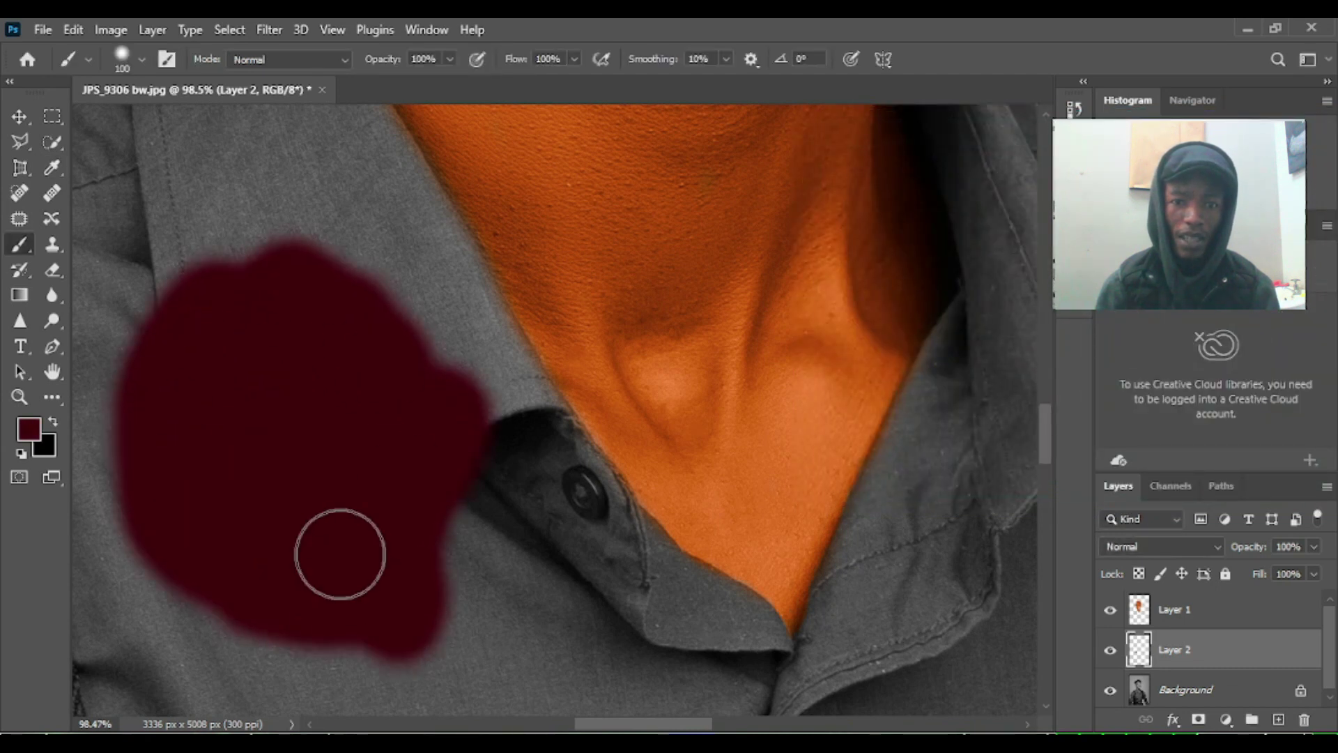
{"action": "left_click", "coordinate": [1206, 549]}
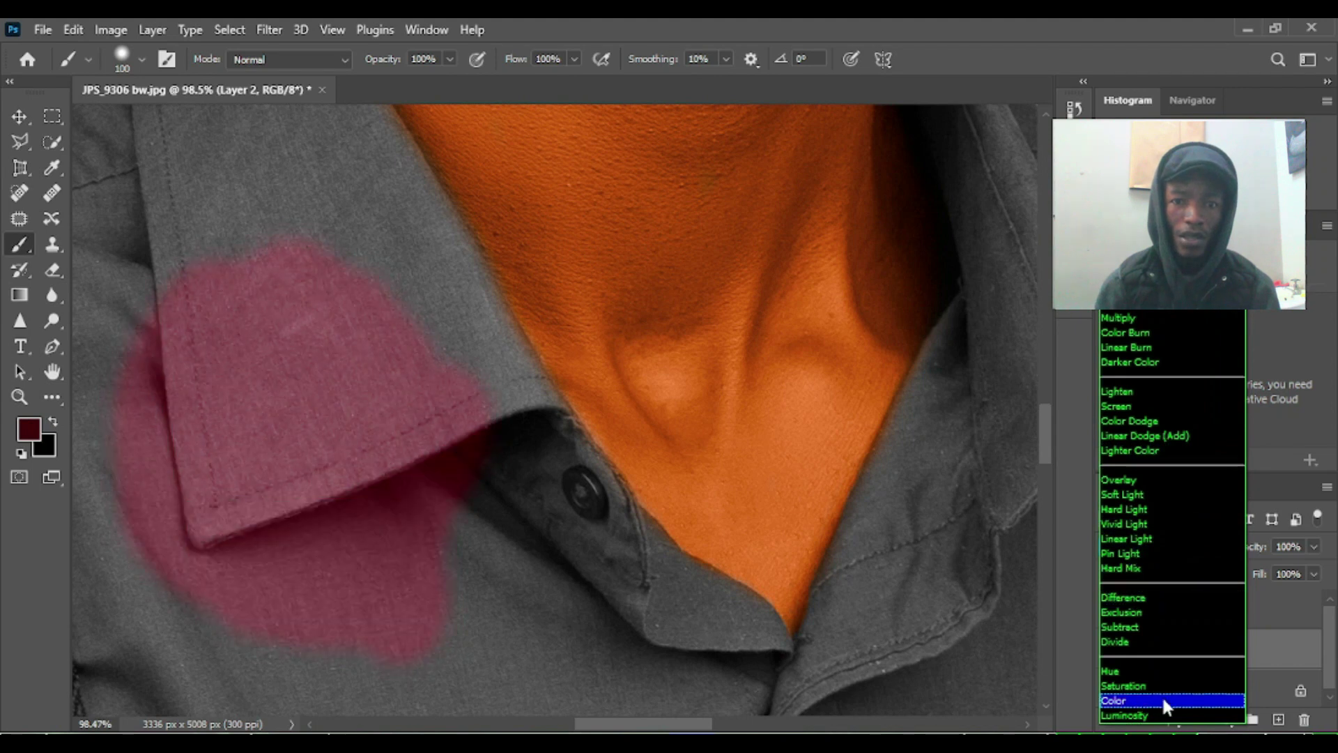
{"action": "left_click", "coordinate": [1161, 699]}
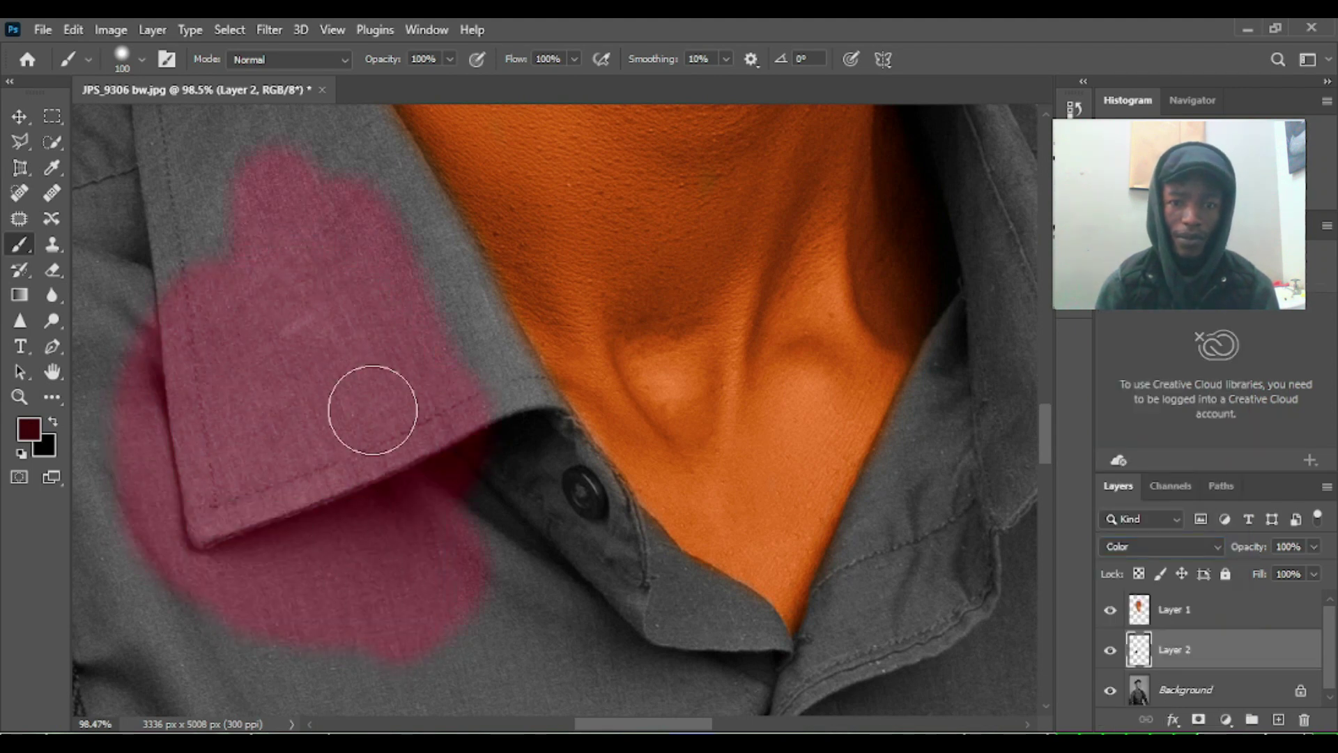
Step: Paint the left collar maroon up to its point beside the neck, reducing the brush from 100 px to 10 px
{"action": "mouse_move", "coordinate": [373, 410]}
{"action": "left_mouse_down"}
{"action": "mouse_move", "coordinate": [496, 445]}
{"action": "mouse_move", "coordinate": [583, 508]}
{"action": "mouse_move", "coordinate": [432, 270]}
{"action": "mouse_move", "coordinate": [439, 352]}
{"action": "left_mouse_up"}
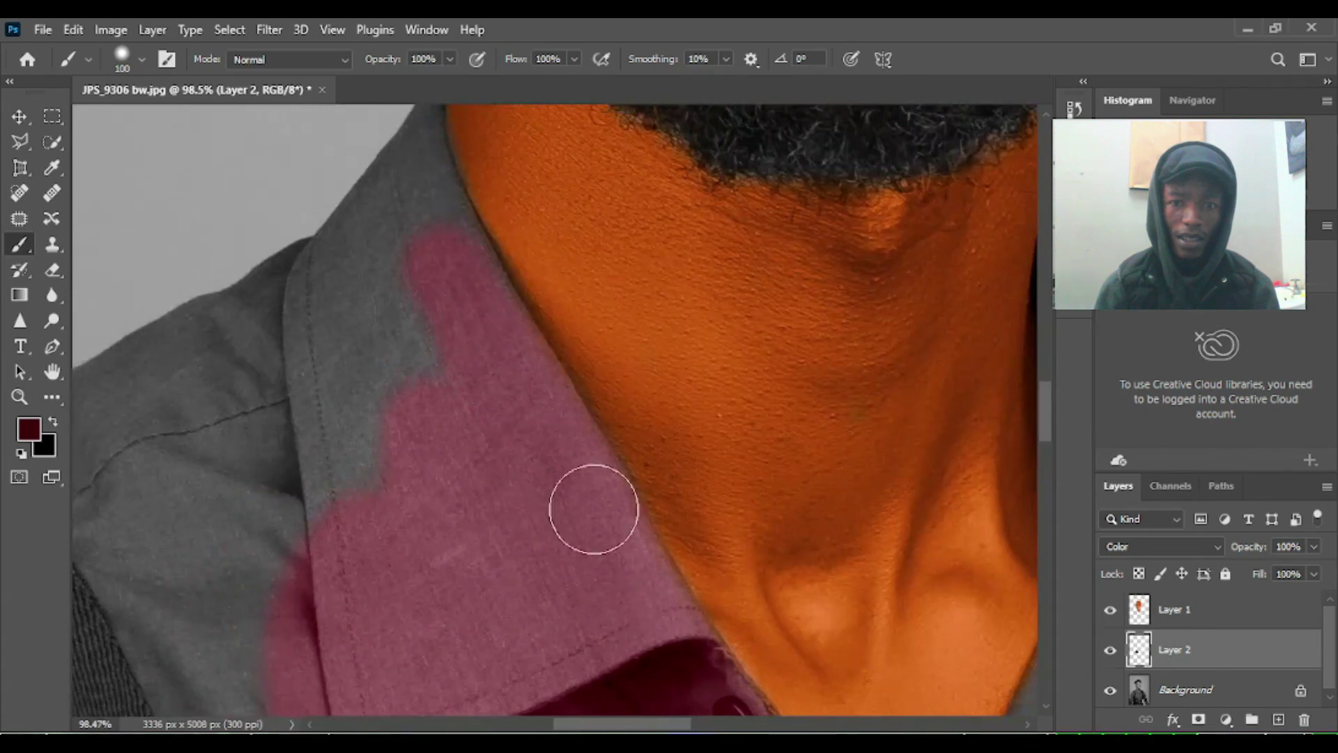
{"action": "mouse_move", "coordinate": [500, 453]}
{"action": "left_mouse_down"}
{"action": "mouse_move", "coordinate": [589, 664]}
{"action": "mouse_move", "coordinate": [448, 586]}
{"action": "left_mouse_up"}
{"action": "key", "text": "bracketleft"}
{"action": "key", "text": "bracketleft"}
{"action": "key", "text": "bracketleft"}
{"action": "key", "text": "bracketleft"}
{"action": "key", "text": "bracketleft"}
{"action": "key", "text": "bracketleft"}
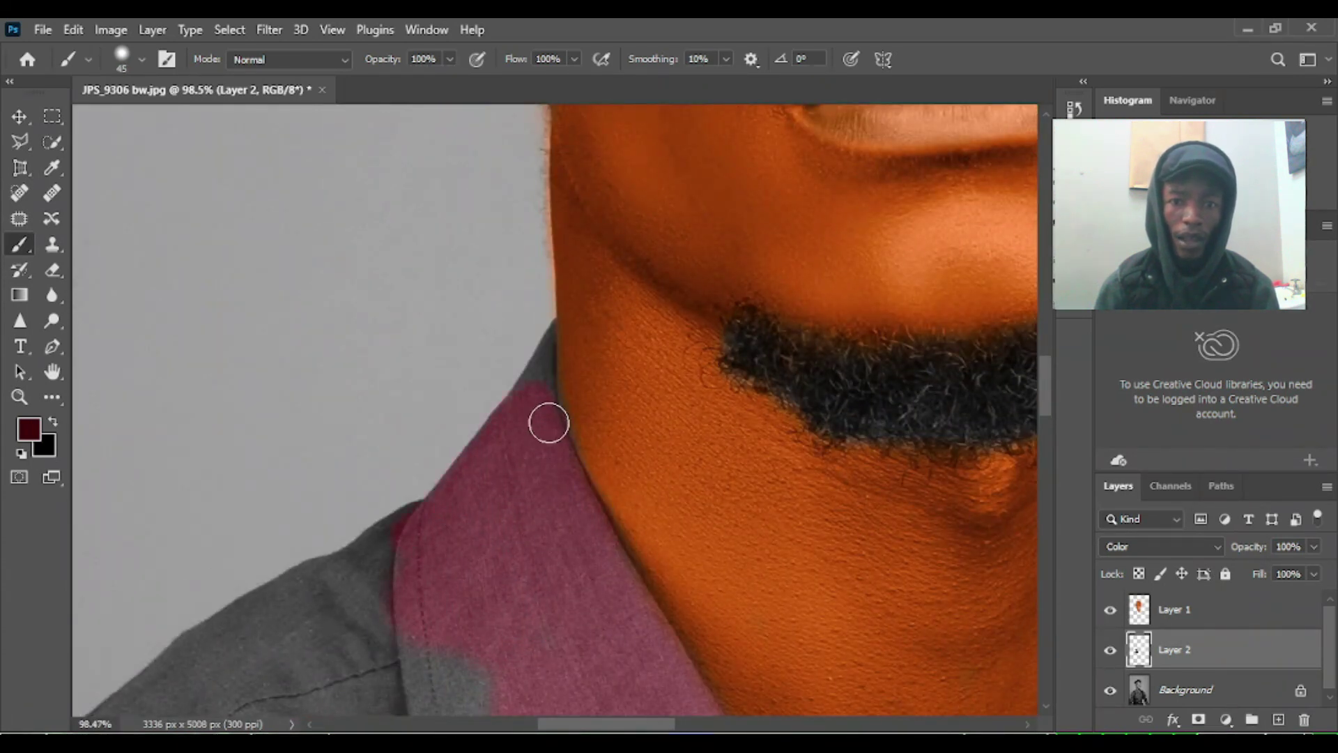
{"action": "scroll", "coordinate": [548, 420], "scroll_direction": "up", "scroll_amount": 2}
{"action": "key", "text": "bracketleft"}
{"action": "key", "text": "bracketleft"}
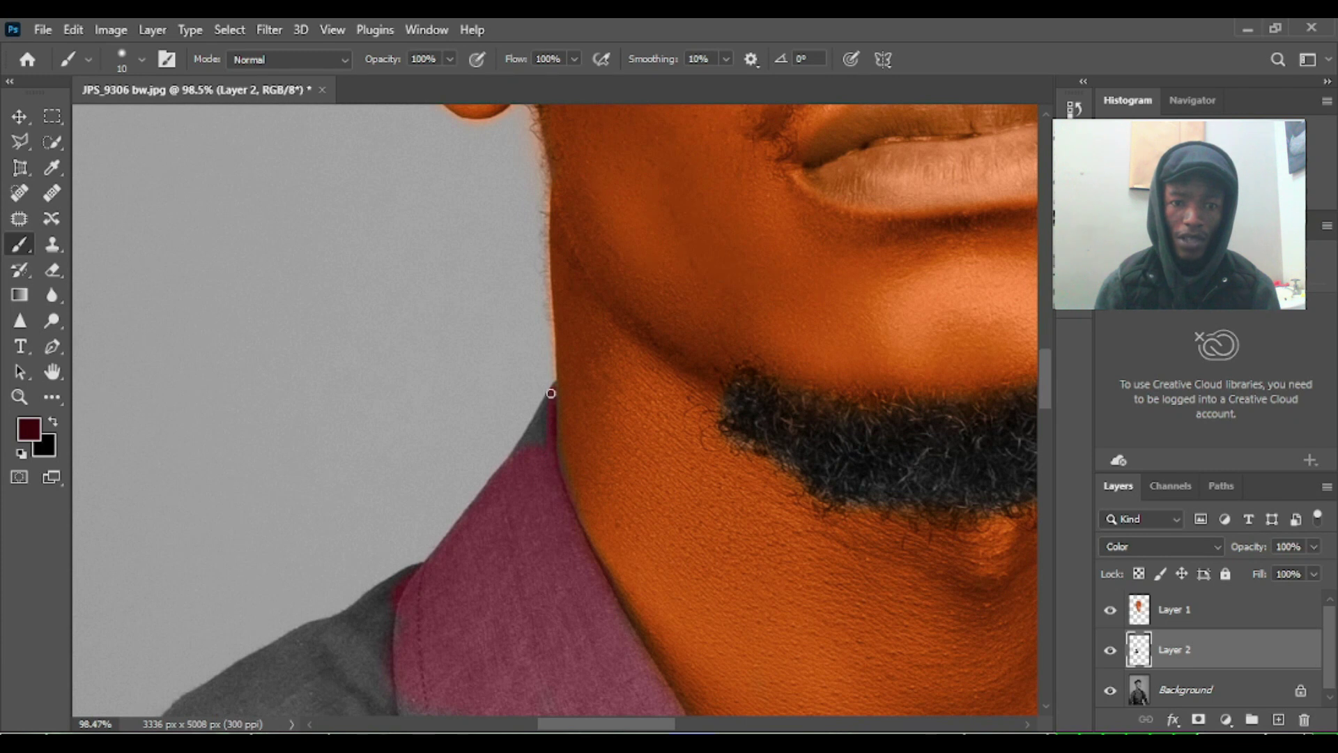
Step: Paint the left shoulder between collar and suspender maroon with 45 px and 30 px brushes
{"action": "scroll", "coordinate": [545, 435], "scroll_direction": "down", "scroll_amount": 4}
{"action": "scroll", "coordinate": [524, 332], "scroll_direction": "left", "scroll_amount": 2}
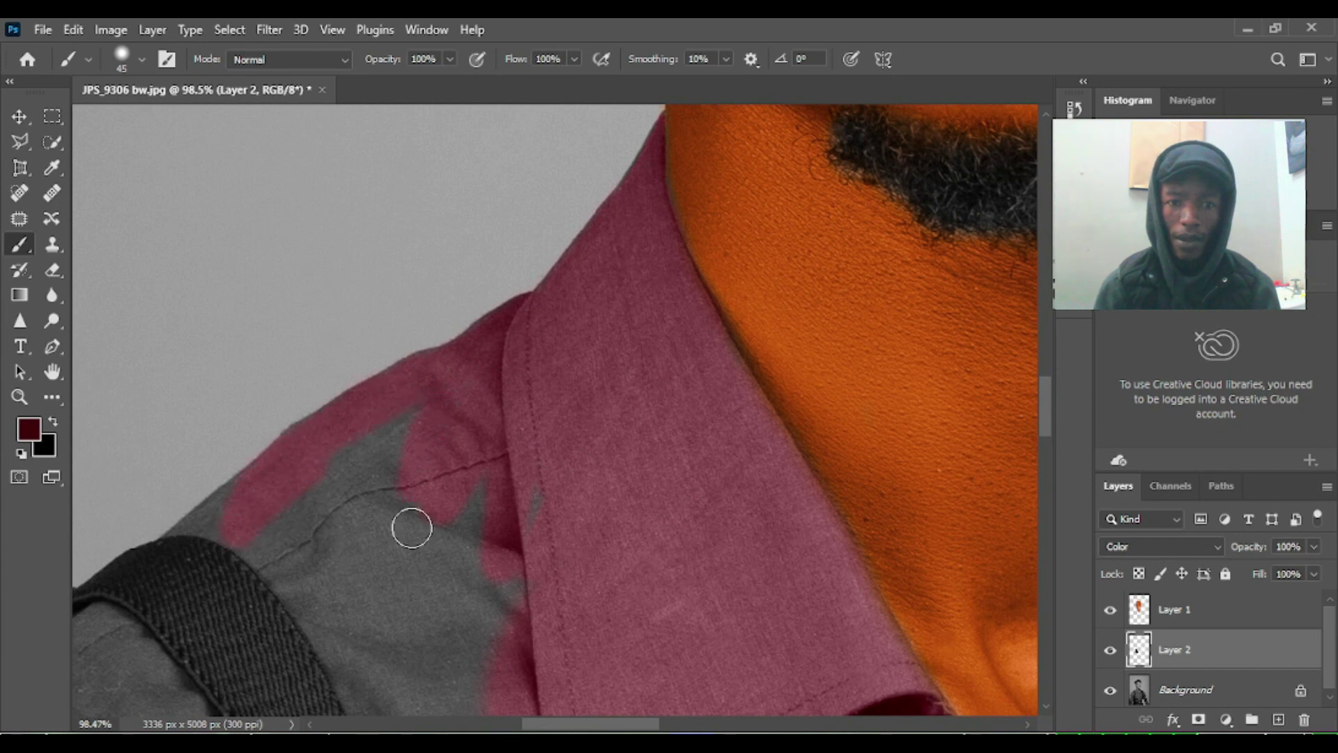
{"action": "key", "text": "bracketleft"}
{"action": "key", "text": "bracketleft"}
{"action": "key", "text": "bracketleft"}
{"action": "key", "text": "bracketleft"}
{"action": "key", "text": "bracketleft"}
{"action": "key", "text": "bracketleft"}
{"action": "key", "text": "bracketleft"}
{"action": "key", "text": "bracketleft"}
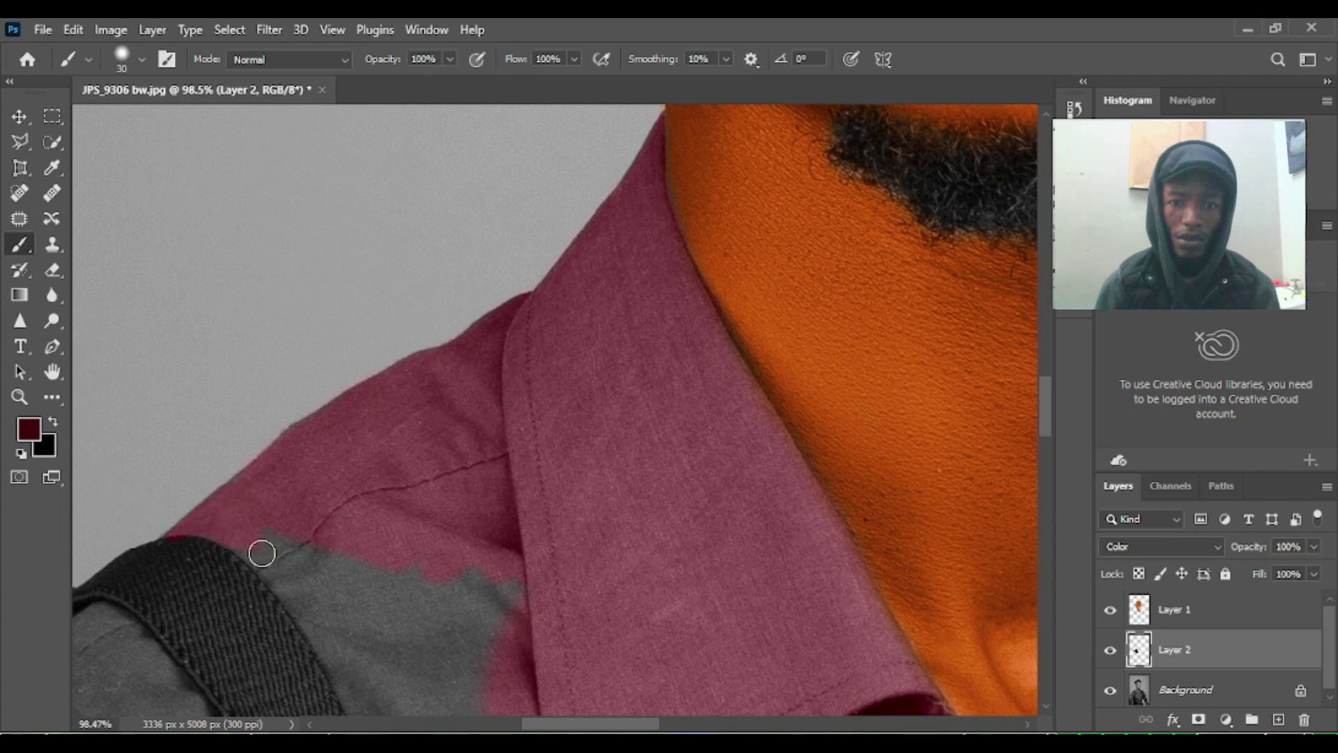
Step: Fill the grey shirt area between the left collar and the suspender with maroon, using a 60 px brush for the lower part
{"action": "scroll", "coordinate": [284, 552], "scroll_direction": "down", "scroll_amount": 3}
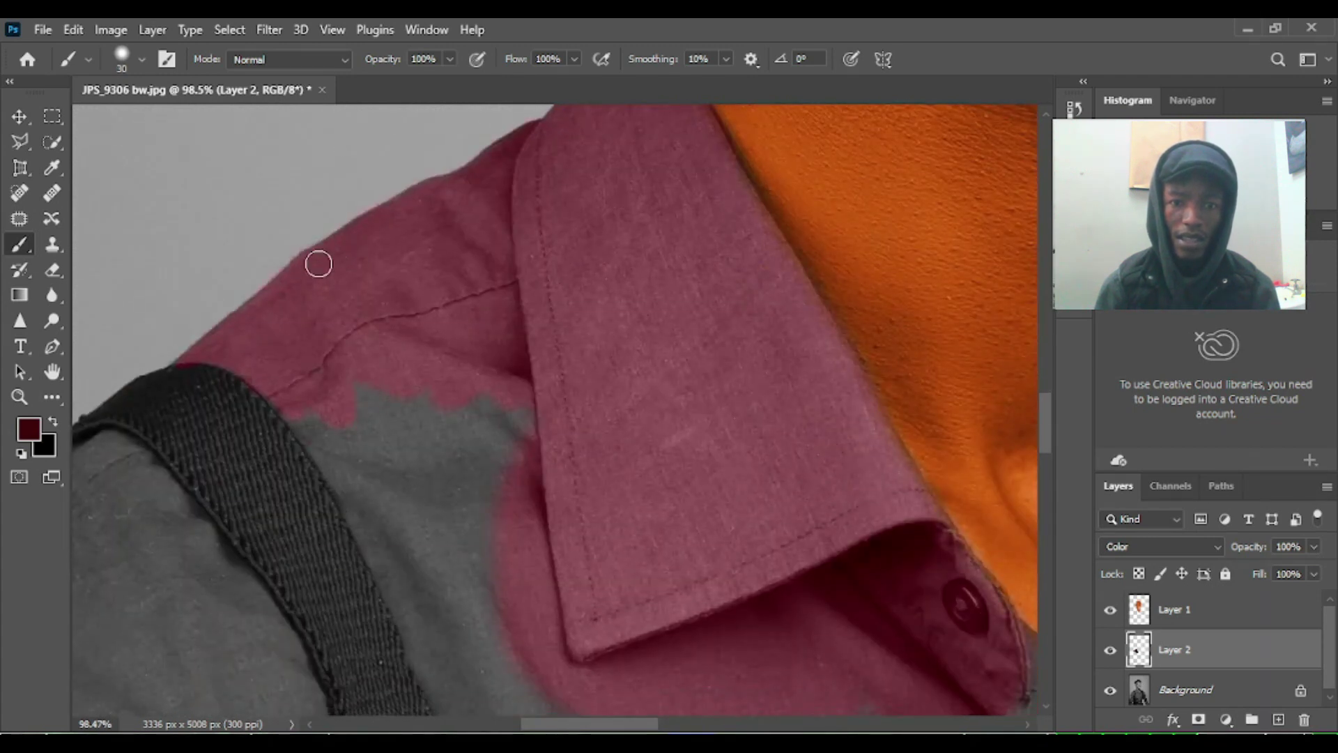
{"action": "mouse_move", "coordinate": [287, 382]}
{"action": "left_mouse_down"}
{"action": "mouse_move", "coordinate": [397, 541]}
{"action": "mouse_move", "coordinate": [370, 397]}
{"action": "mouse_move", "coordinate": [468, 471]}
{"action": "mouse_move", "coordinate": [425, 181]}
{"action": "left_mouse_up"}
{"action": "mouse_move", "coordinate": [391, 358]}
{"action": "left_mouse_down"}
{"action": "mouse_move", "coordinate": [441, 495]}
{"action": "mouse_move", "coordinate": [494, 535]}
{"action": "mouse_move", "coordinate": [356, 224]}
{"action": "mouse_move", "coordinate": [517, 439]}
{"action": "left_mouse_up"}
{"action": "mouse_move", "coordinate": [677, 412]}
{"action": "left_mouse_down"}
{"action": "mouse_move", "coordinate": [634, 374]}
{"action": "mouse_move", "coordinate": [560, 252]}
{"action": "left_mouse_up"}
{"action": "left_click_drag", "start_coordinate": [272, 365], "coordinate": [314, 616]}
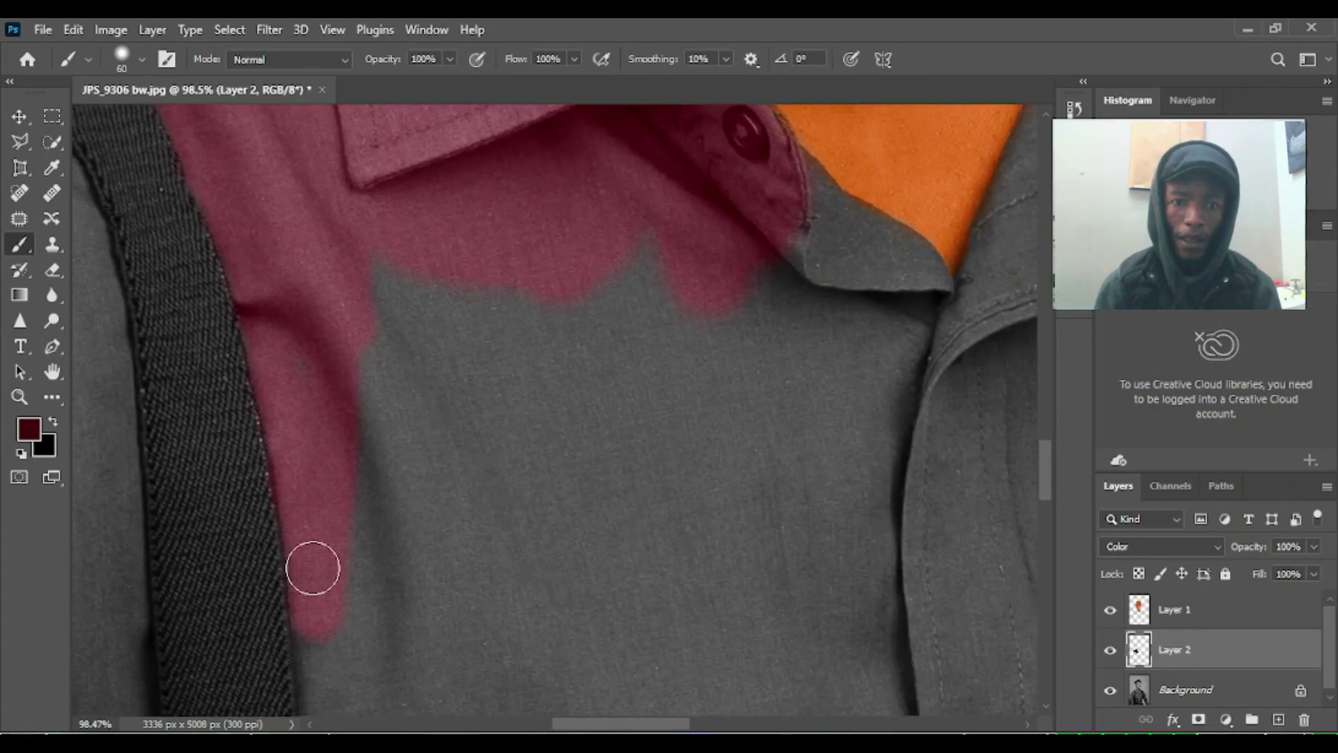
Step: Extend the maroon down the shirt front along the inner edge of the left suspender
{"action": "scroll", "coordinate": [321, 433], "scroll_direction": "down", "scroll_amount": 3}
{"action": "scroll", "coordinate": [311, 411], "scroll_direction": "down", "scroll_amount": 3}
{"action": "left_click_drag", "start_coordinate": [260, 244], "coordinate": [278, 385]}
{"action": "scroll", "coordinate": [278, 386], "scroll_direction": "down", "scroll_amount": 2}
{"action": "left_click_drag", "start_coordinate": [258, 294], "coordinate": [257, 362]}
{"action": "scroll", "coordinate": [257, 279], "scroll_direction": "down", "scroll_amount": 3}
{"action": "left_click_drag", "start_coordinate": [257, 248], "coordinate": [281, 545]}
{"action": "scroll", "coordinate": [293, 203], "scroll_direction": "down", "scroll_amount": 3}
{"action": "left_click_drag", "start_coordinate": [265, 299], "coordinate": [293, 394]}
Step: Paint the lower shirt front maroon along the trouser waist
{"action": "mouse_move", "coordinate": [296, 245]}
{"action": "left_mouse_down"}
{"action": "mouse_move", "coordinate": [290, 377]}
{"action": "mouse_move", "coordinate": [332, 523]}
{"action": "mouse_move", "coordinate": [326, 599]}
{"action": "mouse_move", "coordinate": [338, 606]}
{"action": "mouse_move", "coordinate": [355, 547]}
{"action": "mouse_move", "coordinate": [473, 541]}
{"action": "left_mouse_up"}
{"action": "key", "text": "space"}
{"action": "left_click_drag", "start_coordinate": [489, 408], "coordinate": [445, 255]}
{"action": "mouse_move", "coordinate": [306, 486]}
{"action": "left_mouse_down"}
{"action": "mouse_move", "coordinate": [662, 471]}
{"action": "mouse_move", "coordinate": [542, 445]}
{"action": "mouse_move", "coordinate": [481, 413]}
{"action": "mouse_move", "coordinate": [551, 379]}
{"action": "mouse_move", "coordinate": [607, 460]}
{"action": "mouse_move", "coordinate": [812, 438]}
{"action": "mouse_move", "coordinate": [578, 449]}
{"action": "mouse_move", "coordinate": [680, 385]}
{"action": "mouse_move", "coordinate": [387, 381]}
{"action": "mouse_move", "coordinate": [410, 362]}
{"action": "mouse_move", "coordinate": [516, 348]}
{"action": "left_mouse_up"}
Step: Erase excess maroon around the lower shirt, raising the Eraser opacity to 67%
{"action": "left_click", "coordinate": [52, 269]}
{"action": "left_click", "coordinate": [454, 317]}
{"action": "left_click", "coordinate": [370, 59]}
{"action": "mouse_move", "coordinate": [454, 307]}
{"action": "left_mouse_down"}
{"action": "mouse_move", "coordinate": [463, 333]}
{"action": "mouse_move", "coordinate": [439, 214]}
{"action": "mouse_move", "coordinate": [712, 232]}
{"action": "mouse_move", "coordinate": [503, 509]}
{"action": "left_mouse_up"}
Step: Paint the lower right side of the shirt front maroon up to the pocket with a 60 px brush
{"action": "key", "text": "b"}
{"action": "mouse_move", "coordinate": [568, 242]}
{"action": "left_mouse_down"}
{"action": "mouse_move", "coordinate": [533, 429]}
{"action": "mouse_move", "coordinate": [430, 541]}
{"action": "mouse_move", "coordinate": [391, 463]}
{"action": "mouse_move", "coordinate": [374, 335]}
{"action": "mouse_move", "coordinate": [416, 445]}
{"action": "left_mouse_up"}
{"action": "scroll", "coordinate": [416, 444], "scroll_direction": "up", "scroll_amount": 5}
{"action": "mouse_move", "coordinate": [597, 269]}
{"action": "left_mouse_down"}
{"action": "mouse_move", "coordinate": [588, 507]}
{"action": "mouse_move", "coordinate": [507, 585]}
{"action": "left_mouse_up"}
{"action": "scroll", "coordinate": [469, 311], "scroll_direction": "down", "scroll_amount": 2}
{"action": "scroll", "coordinate": [469, 311], "scroll_direction": "right", "scroll_amount": 2}
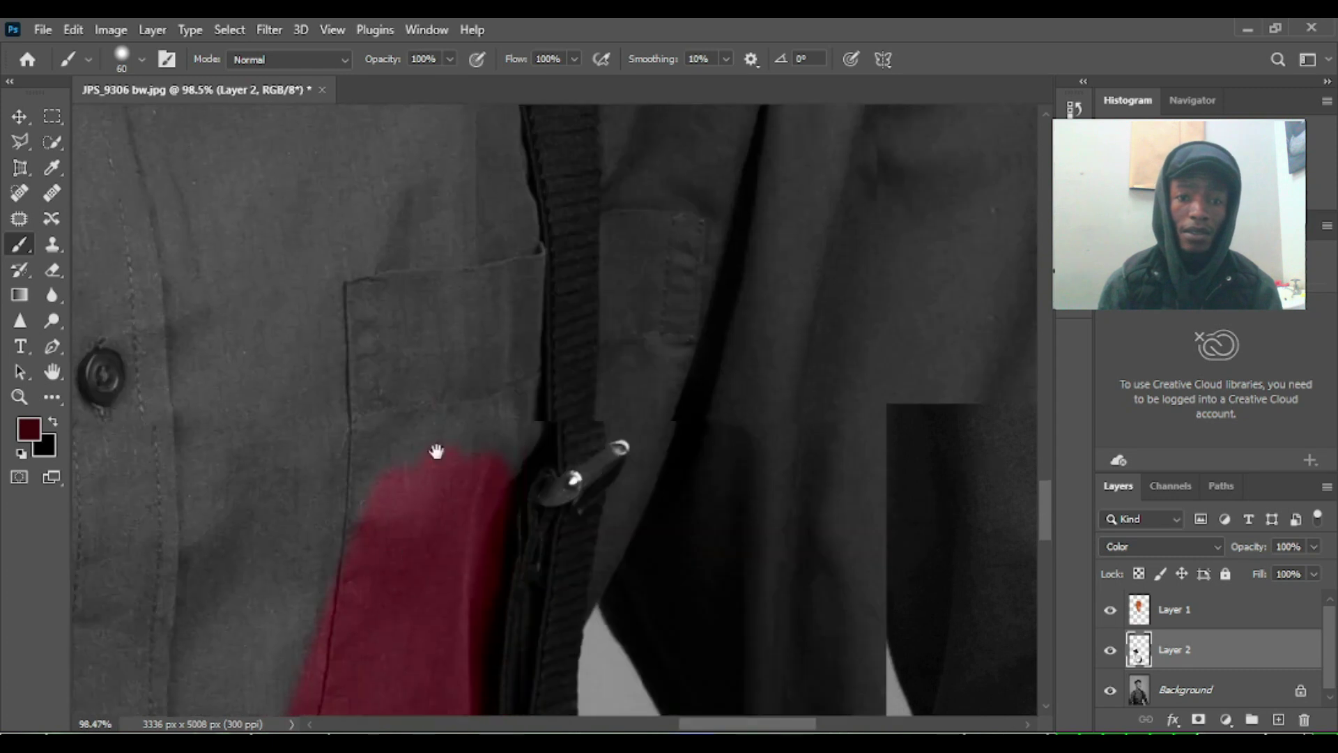
Step: Paint the strip along the inner edge of the right suspender maroon, from the pocket up to the collar
{"action": "scroll", "coordinate": [460, 472], "scroll_direction": "up", "scroll_amount": 5}
{"action": "left_click_drag", "start_coordinate": [445, 340], "coordinate": [478, 503]}
{"action": "left_click_drag", "start_coordinate": [427, 279], "coordinate": [460, 609]}
{"action": "mouse_move", "coordinate": [331, 421]}
{"action": "left_mouse_down"}
{"action": "mouse_move", "coordinate": [408, 463]}
{"action": "mouse_move", "coordinate": [434, 348]}
{"action": "mouse_move", "coordinate": [447, 420]}
{"action": "mouse_move", "coordinate": [398, 403]}
{"action": "mouse_move", "coordinate": [323, 329]}
{"action": "mouse_move", "coordinate": [227, 428]}
{"action": "mouse_move", "coordinate": [187, 398]}
{"action": "mouse_move", "coordinate": [231, 290]}
{"action": "mouse_move", "coordinate": [287, 280]}
{"action": "mouse_move", "coordinate": [381, 305]}
{"action": "mouse_move", "coordinate": [407, 243]}
{"action": "left_mouse_up"}
{"action": "scroll", "coordinate": [427, 337], "scroll_direction": "up", "scroll_amount": 5}
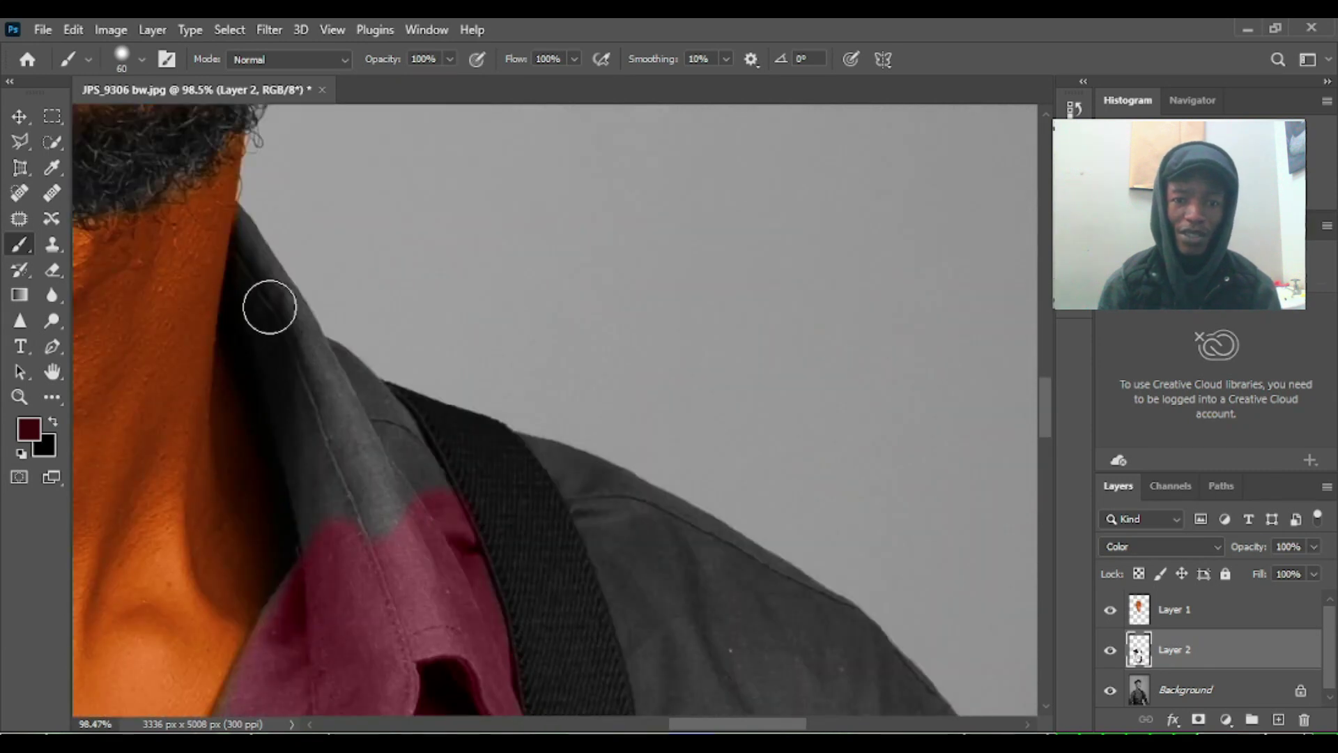
Step: Paint the right collar and the placket below the neck opening maroon, using 15 px and 45 px brushes
{"action": "mouse_move", "coordinate": [302, 463]}
{"action": "left_mouse_down"}
{"action": "mouse_move", "coordinate": [281, 637]}
{"action": "mouse_move", "coordinate": [322, 366]}
{"action": "mouse_move", "coordinate": [368, 399]}
{"action": "mouse_move", "coordinate": [433, 537]}
{"action": "left_mouse_up"}
{"action": "left_click_drag", "start_coordinate": [354, 467], "coordinate": [443, 646]}
{"action": "key", "text": "bracketleft"}
{"action": "key", "text": "bracketleft"}
{"action": "key", "text": "bracketleft"}
{"action": "key", "text": "bracketleft"}
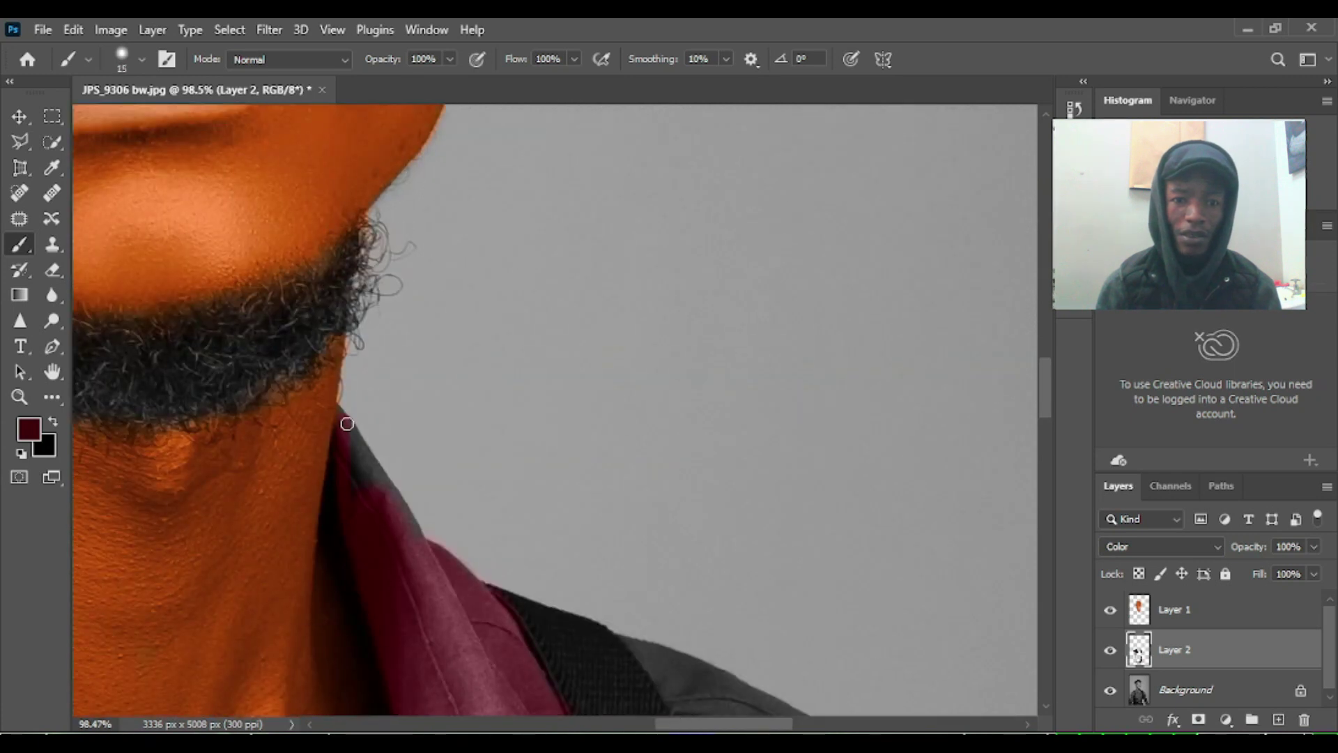
{"action": "scroll", "coordinate": [436, 346], "scroll_direction": "down", "scroll_amount": 5}
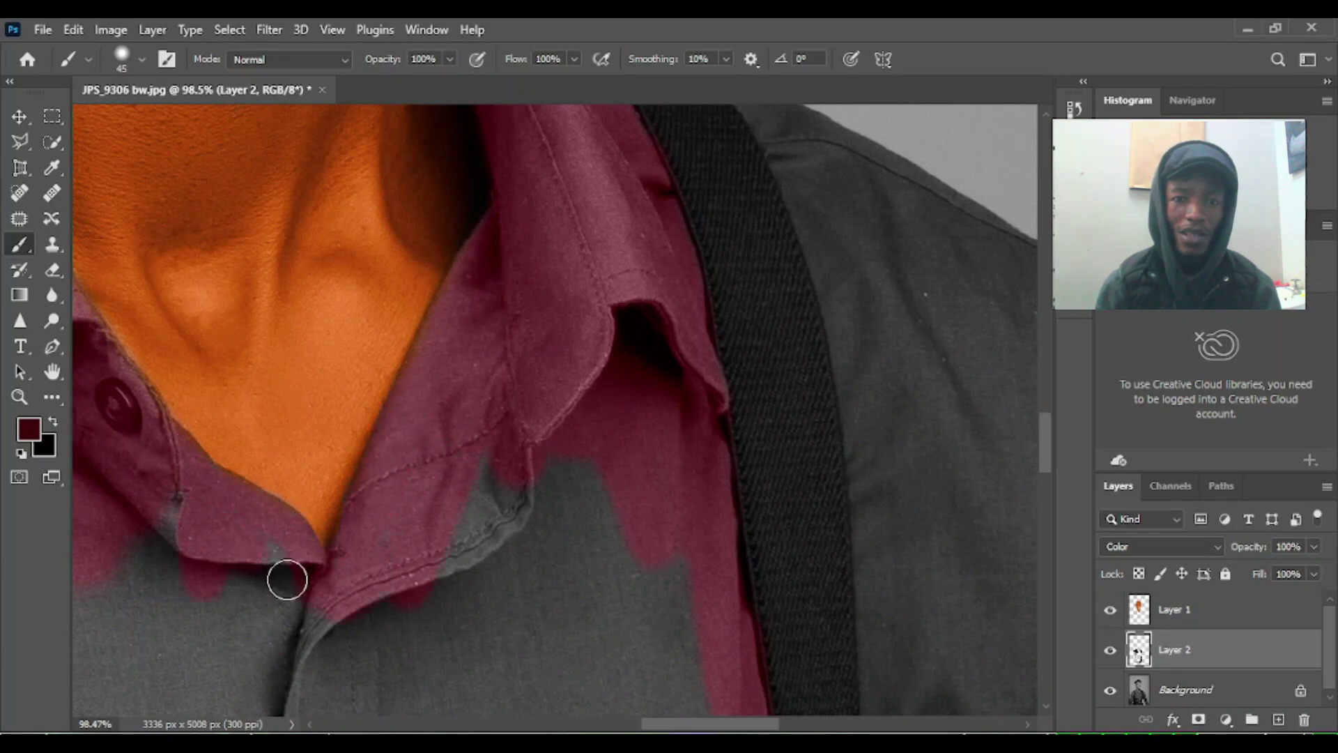
Step: Fill the remaining grey centre of the shirt front with maroon using an enlarged 250 px brush
{"action": "scroll", "coordinate": [607, 466], "scroll_direction": "down", "scroll_amount": 6}
{"action": "scroll", "coordinate": [537, 487], "scroll_direction": "down", "scroll_amount": 4}
{"action": "left_click_drag", "start_coordinate": [484, 333], "coordinate": [483, 370]}
{"action": "key", "text": "bracketright"}
{"action": "key", "text": "bracketright"}
{"action": "key", "text": "bracketright"}
{"action": "key", "text": "bracketright"}
{"action": "key", "text": "bracketright"}
{"action": "key", "text": "bracketright"}
{"action": "key", "text": "bracketright"}
{"action": "key", "text": "bracketright"}
{"action": "key", "text": "bracketright"}
{"action": "key", "text": "bracketright"}
{"action": "key", "text": "bracketright"}
{"action": "key", "text": "bracketright"}
{"action": "mouse_move", "coordinate": [314, 224]}
{"action": "left_mouse_down"}
{"action": "mouse_move", "coordinate": [572, 173]}
{"action": "mouse_move", "coordinate": [601, 287]}
{"action": "mouse_move", "coordinate": [617, 269]}
{"action": "mouse_move", "coordinate": [393, 536]}
{"action": "mouse_move", "coordinate": [407, 689]}
{"action": "mouse_move", "coordinate": [342, 564]}
{"action": "mouse_move", "coordinate": [302, 280]}
{"action": "mouse_move", "coordinate": [328, 556]}
{"action": "mouse_move", "coordinate": [374, 217]}
{"action": "mouse_move", "coordinate": [463, 230]}
{"action": "mouse_move", "coordinate": [368, 494]}
{"action": "mouse_move", "coordinate": [487, 466]}
{"action": "left_mouse_up"}
Step: Erase the maroon tint from the shirt buttons with a 45 px Eraser at 67% opacity
{"action": "left_click", "coordinate": [51, 271]}
{"action": "scroll", "coordinate": [515, 336], "scroll_direction": "up", "scroll_amount": 3}
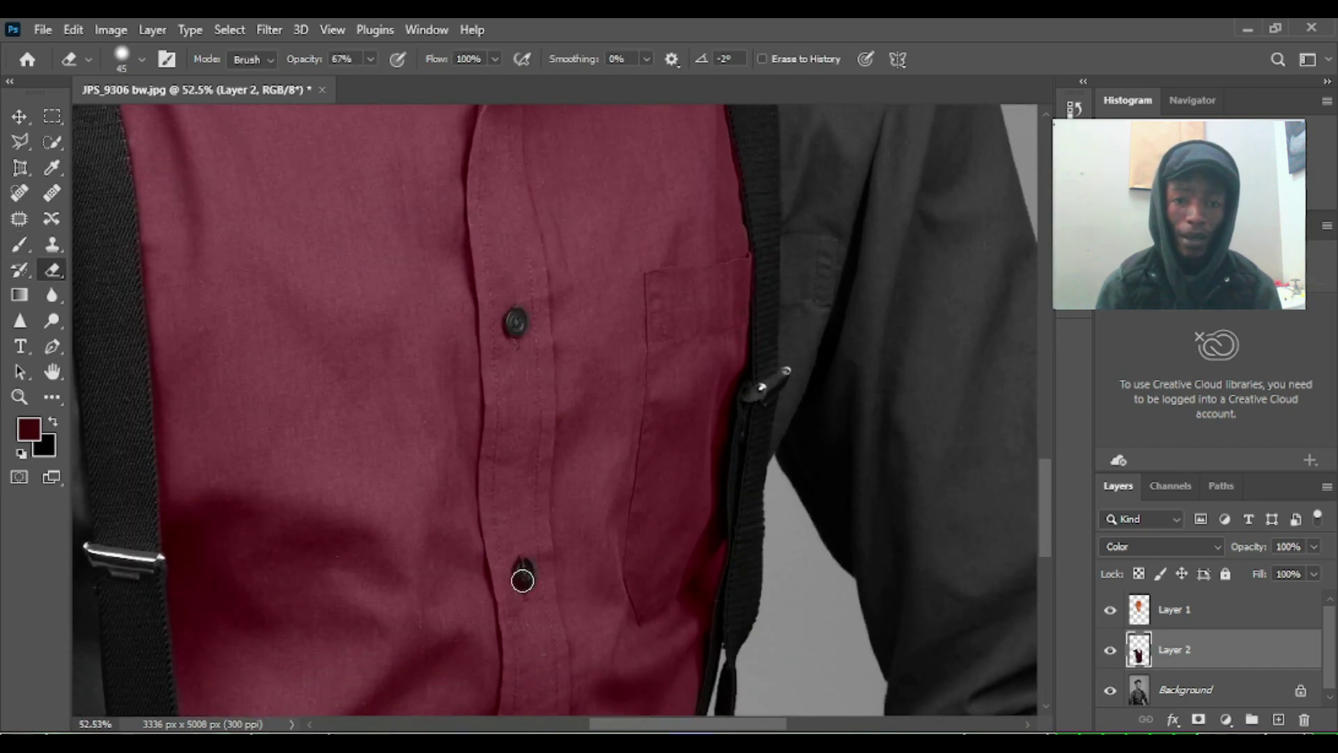
{"action": "scroll", "coordinate": [348, 365], "scroll_direction": "down", "scroll_amount": 5}
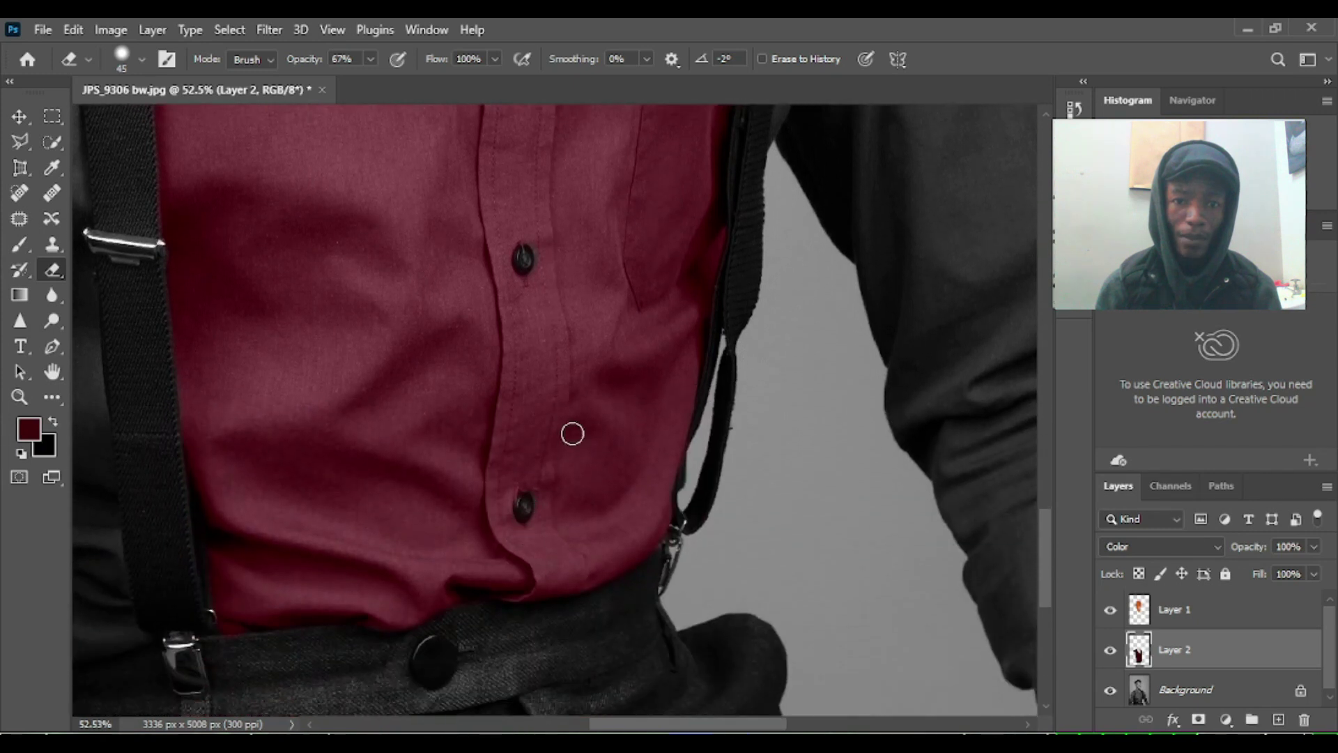
{"action": "scroll", "coordinate": [572, 434], "scroll_direction": "down", "scroll_amount": 8}
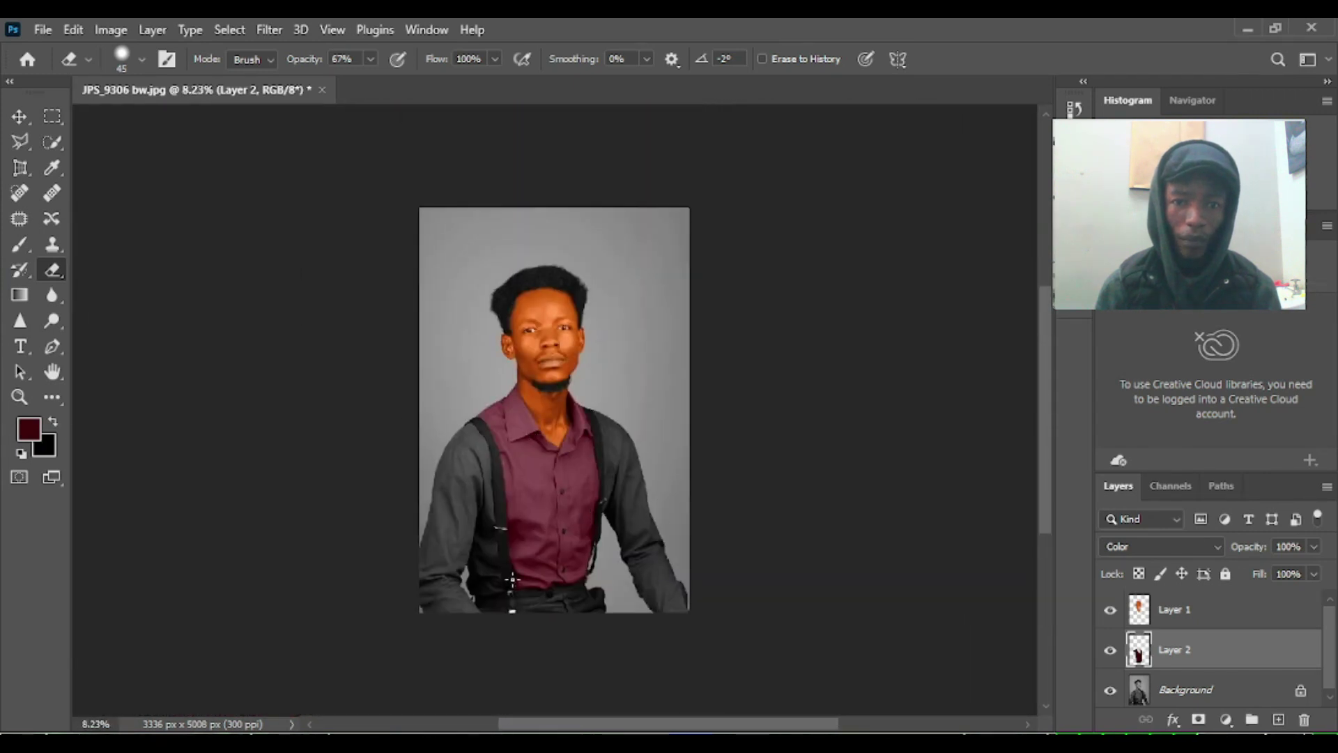
Step: Paint maroon down the middle of the left upper sleeve with a 250 px brush
{"action": "scroll", "coordinate": [513, 579], "scroll_direction": "up", "scroll_amount": 5}
{"action": "key", "text": "b"}
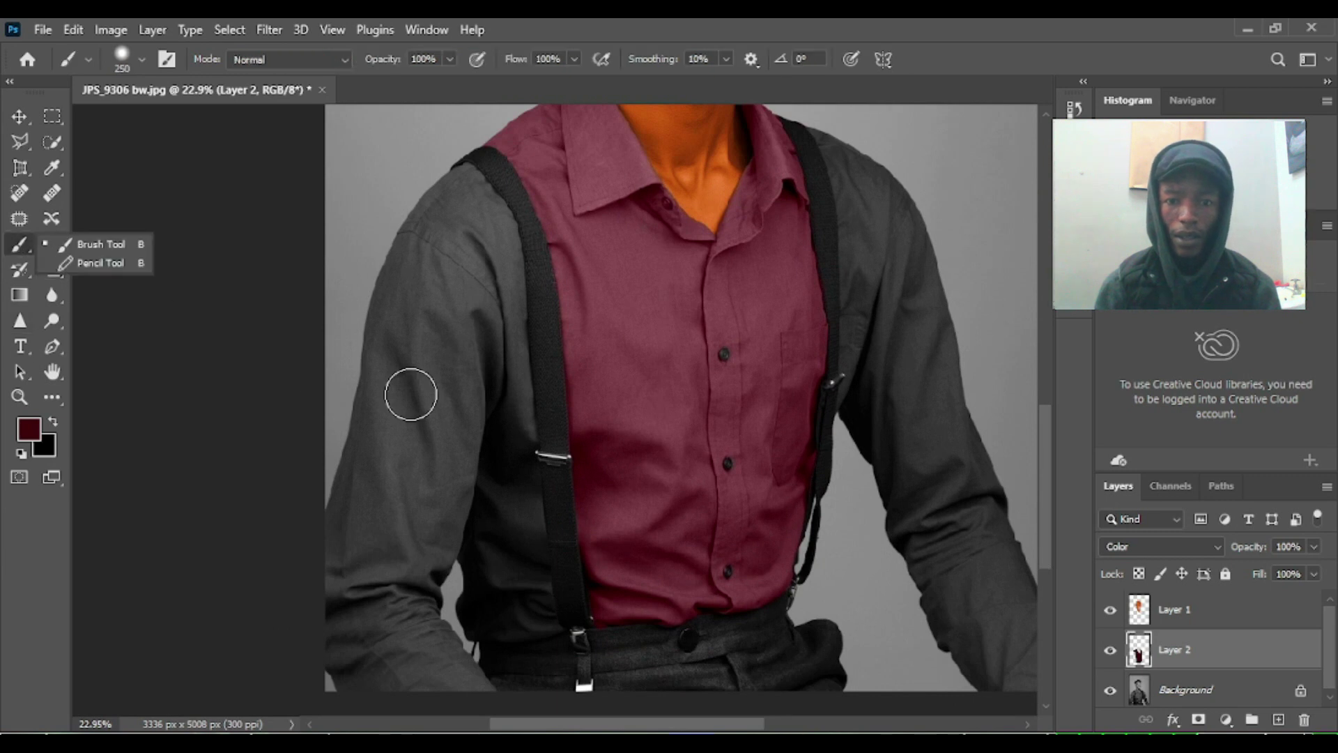
{"action": "left_click_drag", "start_coordinate": [445, 333], "coordinate": [487, 302]}
Step: Paint the left shoulder and the sleeve's outer and suspender-side edges maroon with a smaller 80 px brush
{"action": "scroll", "coordinate": [492, 293], "scroll_direction": "up", "scroll_amount": 5}
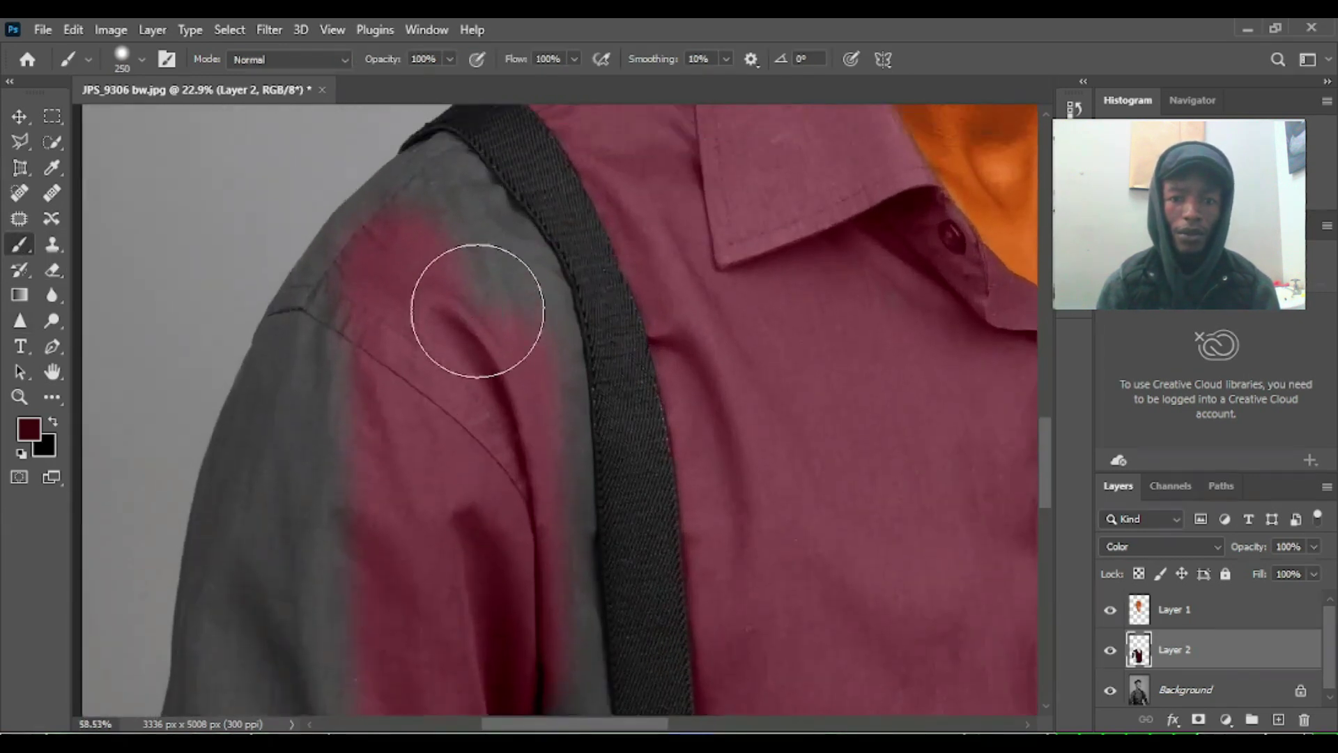
{"action": "key", "text": "bracketleft"}
{"action": "key", "text": "bracketleft"}
{"action": "key", "text": "bracketleft"}
{"action": "key", "text": "bracketleft"}
{"action": "key", "text": "bracketleft"}
{"action": "key", "text": "bracketleft"}
{"action": "key", "text": "bracketleft"}
{"action": "left_click_drag", "start_coordinate": [441, 240], "coordinate": [323, 360]}
{"action": "mouse_move", "coordinate": [549, 382]}
{"action": "left_mouse_down"}
{"action": "mouse_move", "coordinate": [570, 536]}
{"action": "mouse_move", "coordinate": [418, 374]}
{"action": "mouse_move", "coordinate": [475, 421]}
{"action": "mouse_move", "coordinate": [543, 523]}
{"action": "left_mouse_up"}
Step: Paint the left upper sleeve and the shirt strip beside the left suspender maroon down to its buckle with the 80 px brush
{"action": "left_click_drag", "start_coordinate": [478, 464], "coordinate": [443, 199]}
{"action": "mouse_move", "coordinate": [497, 247]}
{"action": "left_mouse_down"}
{"action": "mouse_move", "coordinate": [536, 276]}
{"action": "mouse_move", "coordinate": [547, 443]}
{"action": "left_mouse_up"}
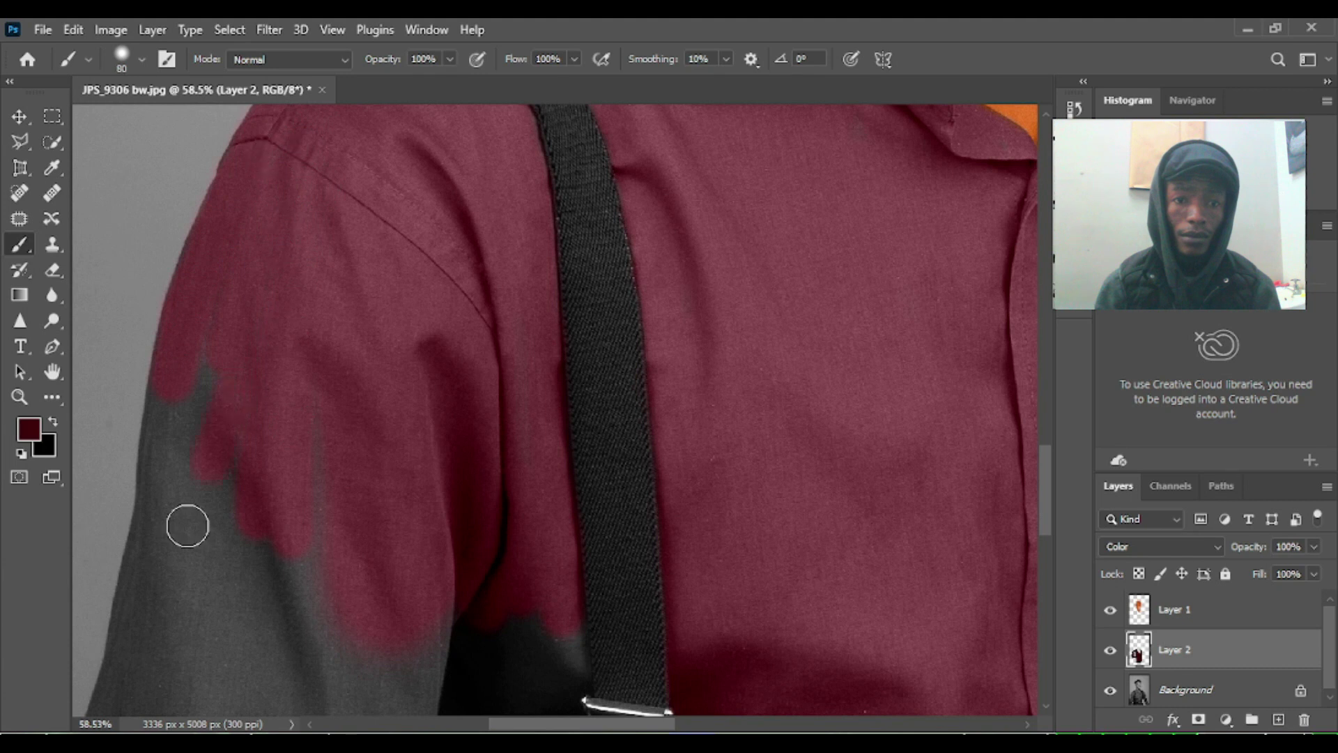
{"action": "scroll", "coordinate": [391, 299], "scroll_direction": "down", "scroll_amount": 4}
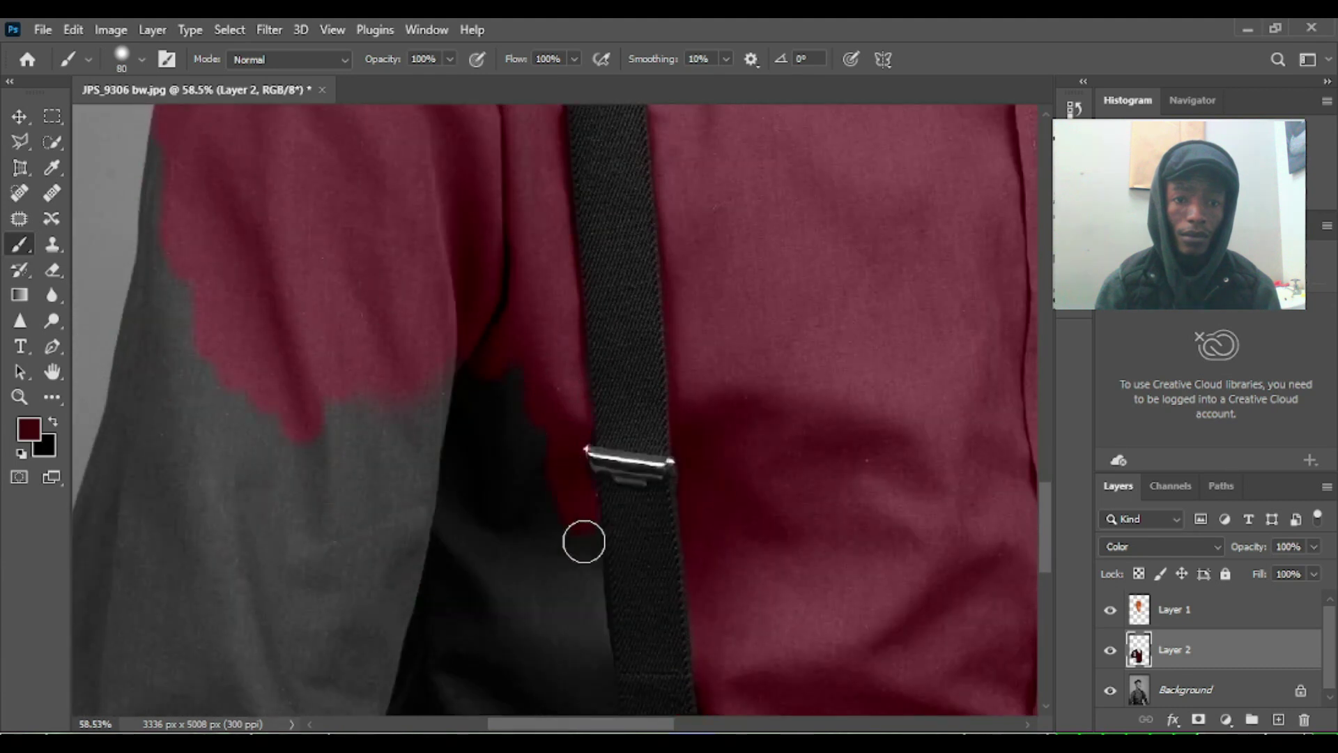
{"action": "left_click_drag", "start_coordinate": [488, 444], "coordinate": [361, 514]}
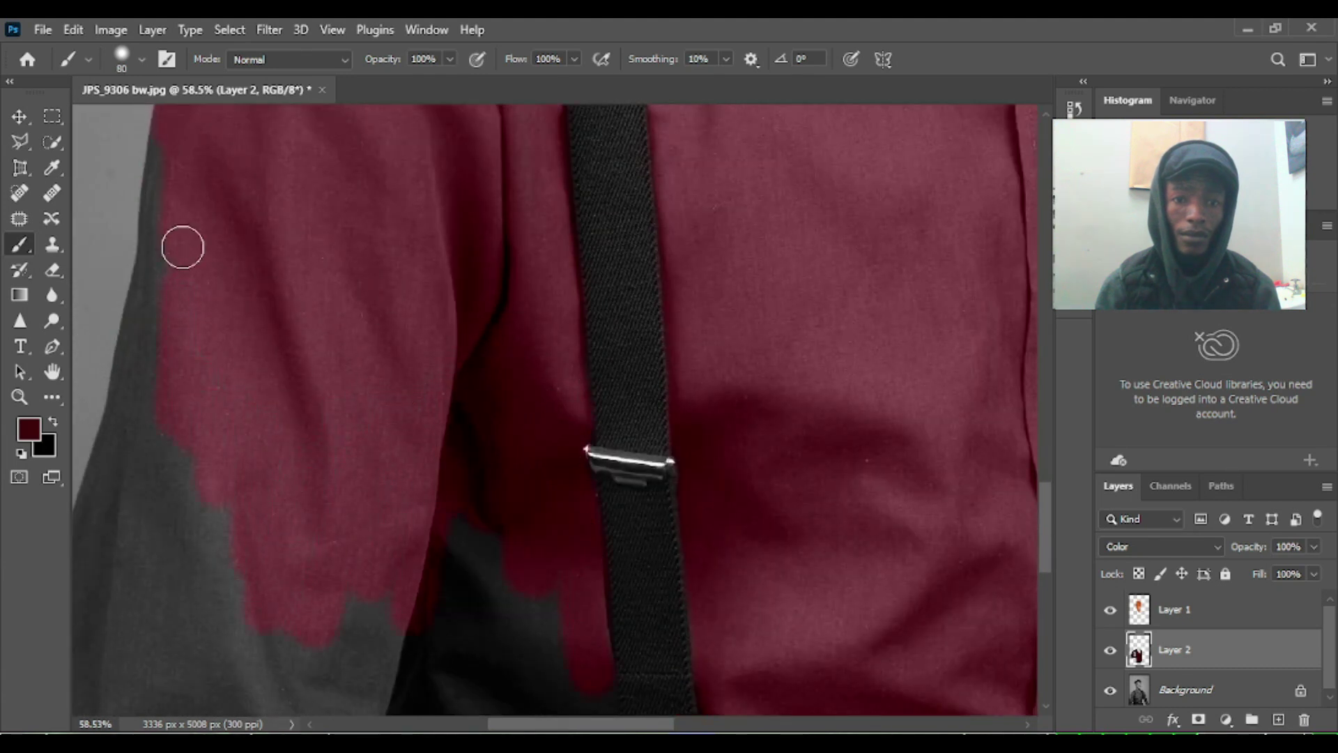
Step: Paint the rest of the left sleeve through the elbow and forearm maroon, along with the shirt side down to the waistband
{"action": "scroll", "coordinate": [237, 209], "scroll_direction": "down", "scroll_amount": 4}
{"action": "scroll", "coordinate": [278, 179], "scroll_direction": "left", "scroll_amount": 3}
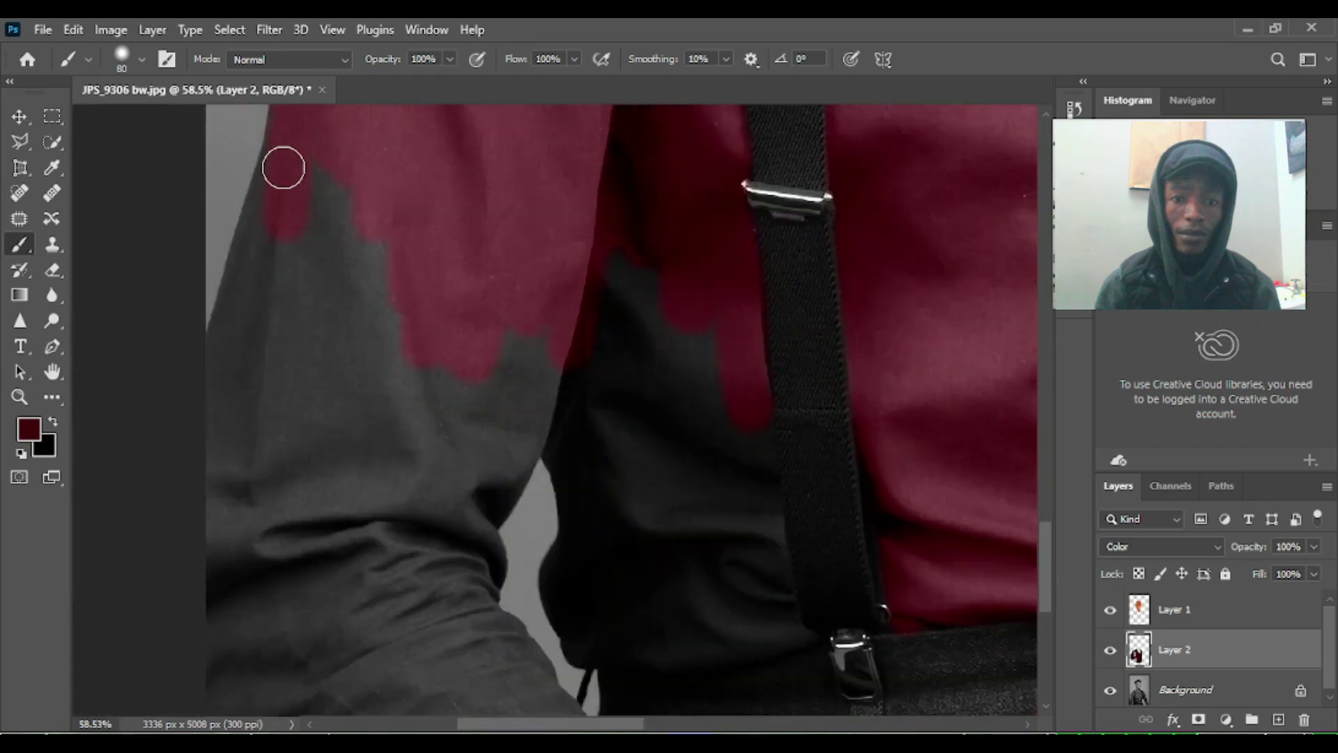
{"action": "left_click_drag", "start_coordinate": [352, 197], "coordinate": [338, 424]}
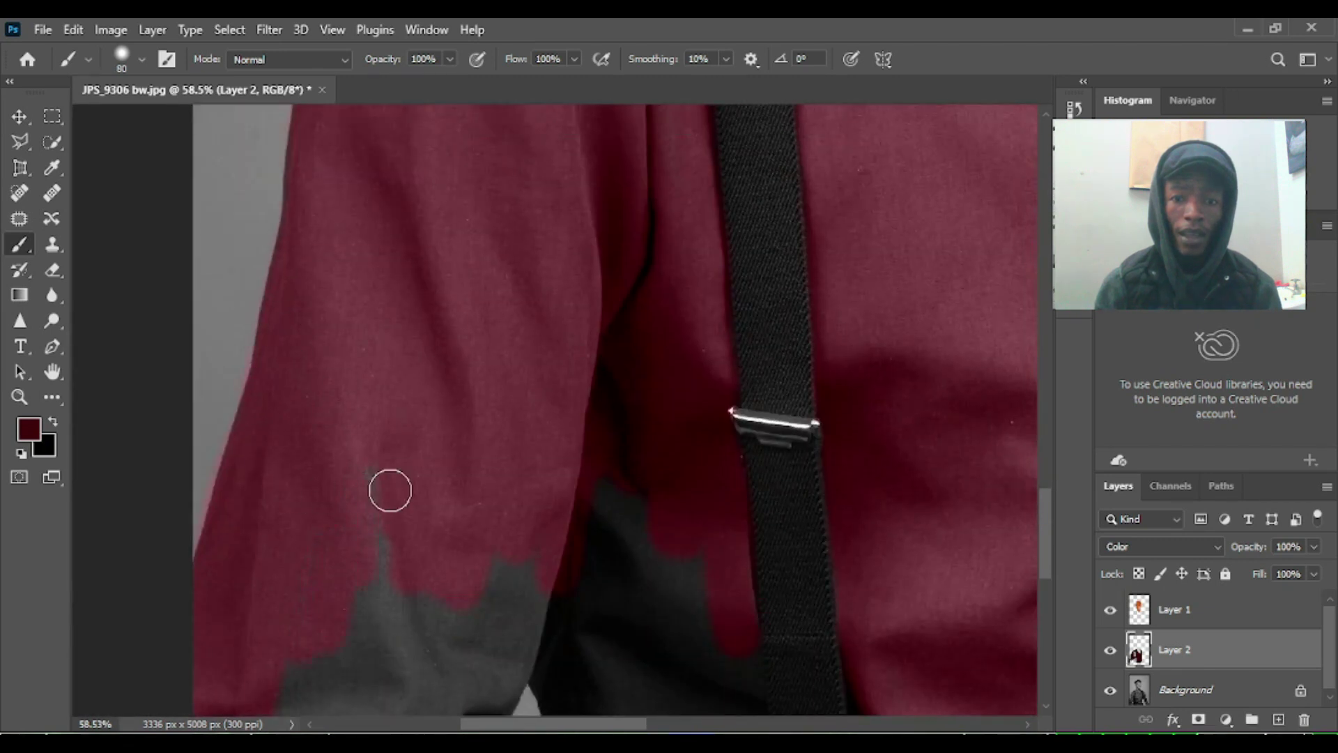
{"action": "mouse_move", "coordinate": [545, 650]}
{"action": "left_mouse_down"}
{"action": "mouse_move", "coordinate": [615, 536]}
{"action": "mouse_move", "coordinate": [649, 331]}
{"action": "mouse_move", "coordinate": [559, 220]}
{"action": "left_mouse_up"}
{"action": "mouse_move", "coordinate": [487, 337]}
{"action": "left_mouse_down"}
{"action": "mouse_move", "coordinate": [493, 472]}
{"action": "mouse_move", "coordinate": [600, 520]}
{"action": "mouse_move", "coordinate": [680, 412]}
{"action": "mouse_move", "coordinate": [621, 272]}
{"action": "mouse_move", "coordinate": [651, 358]}
{"action": "mouse_move", "coordinate": [496, 433]}
{"action": "mouse_move", "coordinate": [589, 219]}
{"action": "left_mouse_up"}
{"action": "mouse_move", "coordinate": [445, 306]}
{"action": "left_mouse_down"}
{"action": "mouse_move", "coordinate": [420, 349]}
{"action": "mouse_move", "coordinate": [379, 377]}
{"action": "mouse_move", "coordinate": [417, 516]}
{"action": "mouse_move", "coordinate": [504, 641]}
{"action": "mouse_move", "coordinate": [350, 421]}
{"action": "mouse_move", "coordinate": [412, 209]}
{"action": "mouse_move", "coordinate": [299, 318]}
{"action": "mouse_move", "coordinate": [189, 372]}
{"action": "mouse_move", "coordinate": [161, 519]}
{"action": "left_mouse_up"}
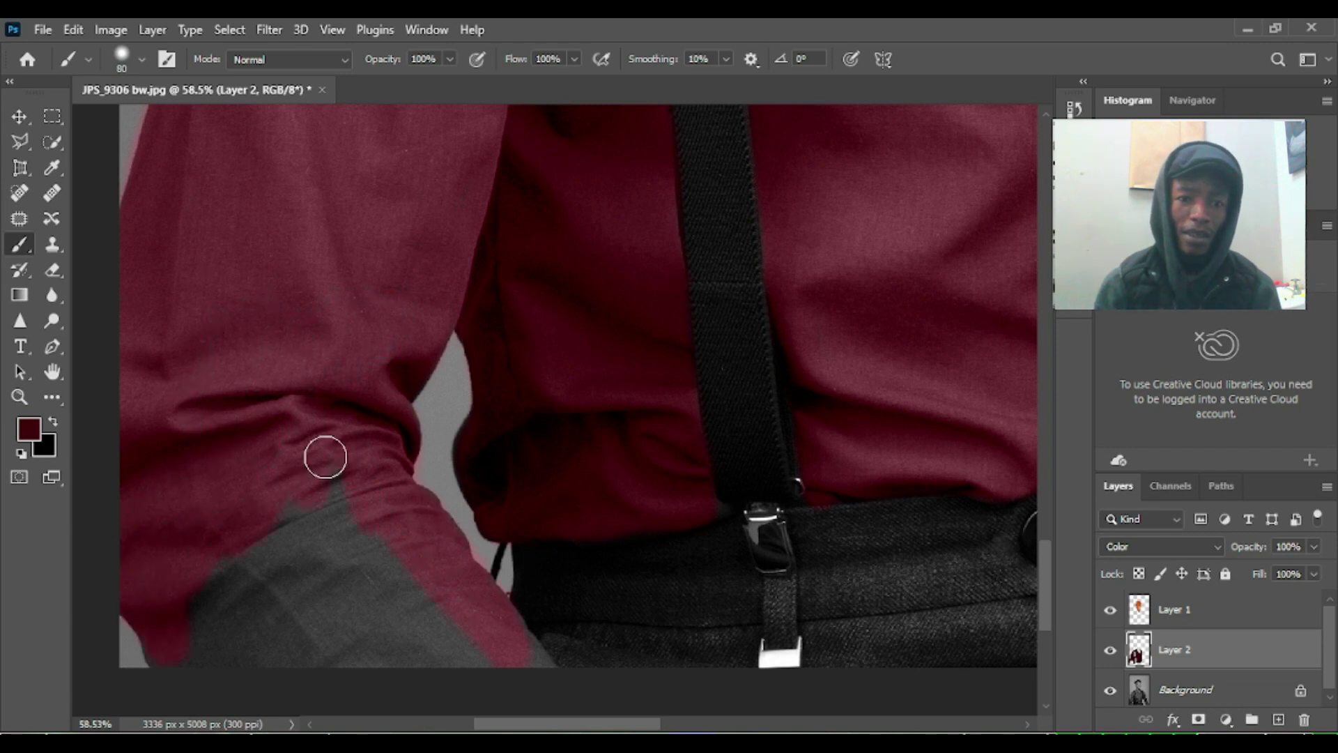
{"action": "scroll", "coordinate": [337, 469], "scroll_direction": "down", "scroll_amount": 5}
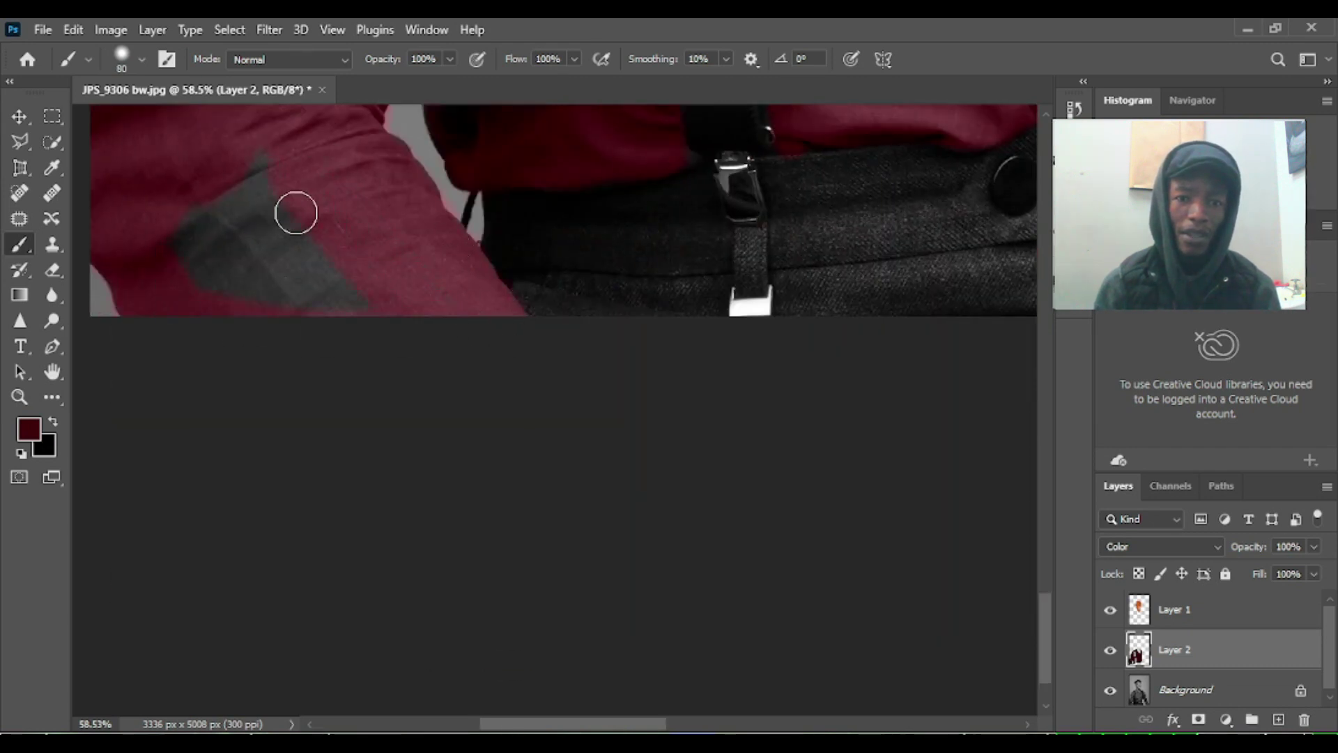
{"action": "left_click_drag", "start_coordinate": [330, 229], "coordinate": [307, 599]}
Step: Paint the right sleeve's inner edge from the armpit to the cuff, and the rolled cuff, maroon with a 60 px brush
{"action": "mouse_move", "coordinate": [785, 362]}
{"action": "left_mouse_down"}
{"action": "mouse_move", "coordinate": [678, 481]}
{"action": "mouse_move", "coordinate": [669, 432]}
{"action": "mouse_move", "coordinate": [603, 409]}
{"action": "mouse_move", "coordinate": [503, 316]}
{"action": "left_mouse_up"}
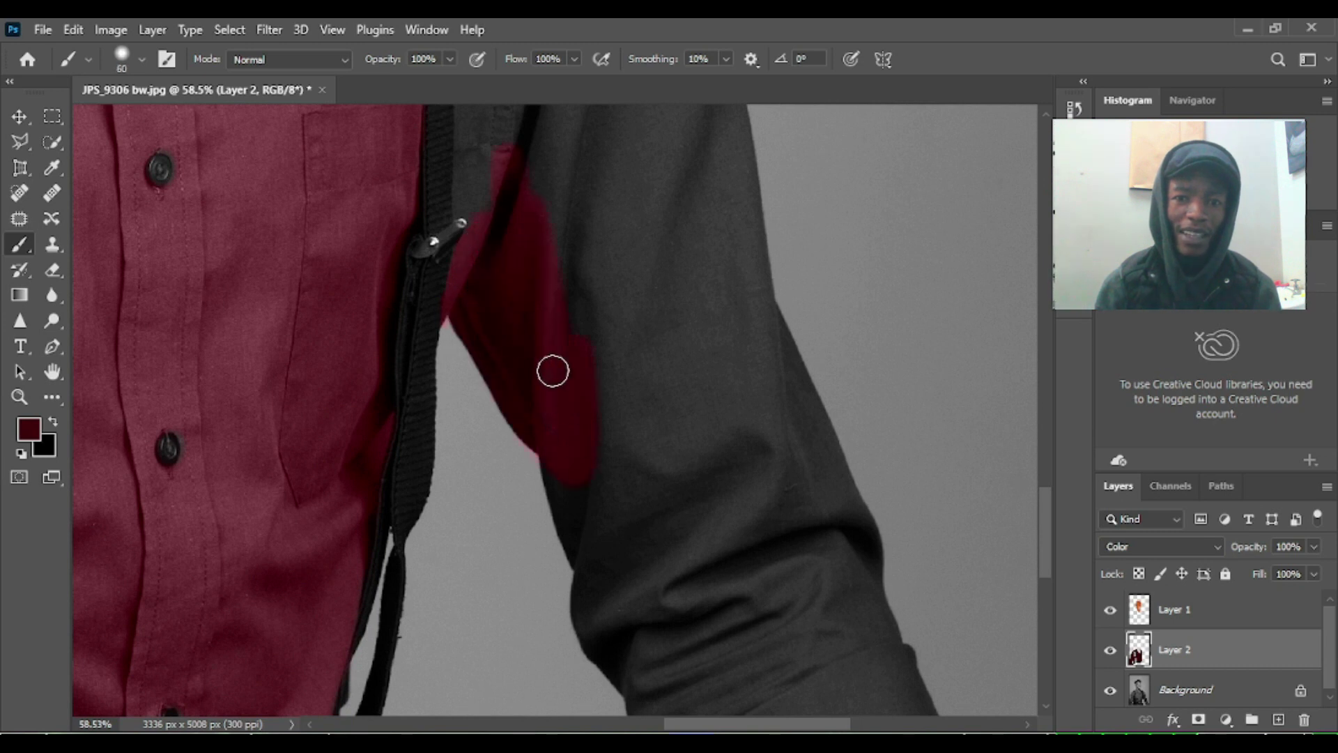
{"action": "scroll", "coordinate": [552, 399], "scroll_direction": "down", "scroll_amount": 4}
{"action": "scroll", "coordinate": [552, 399], "scroll_direction": "right", "scroll_amount": 2}
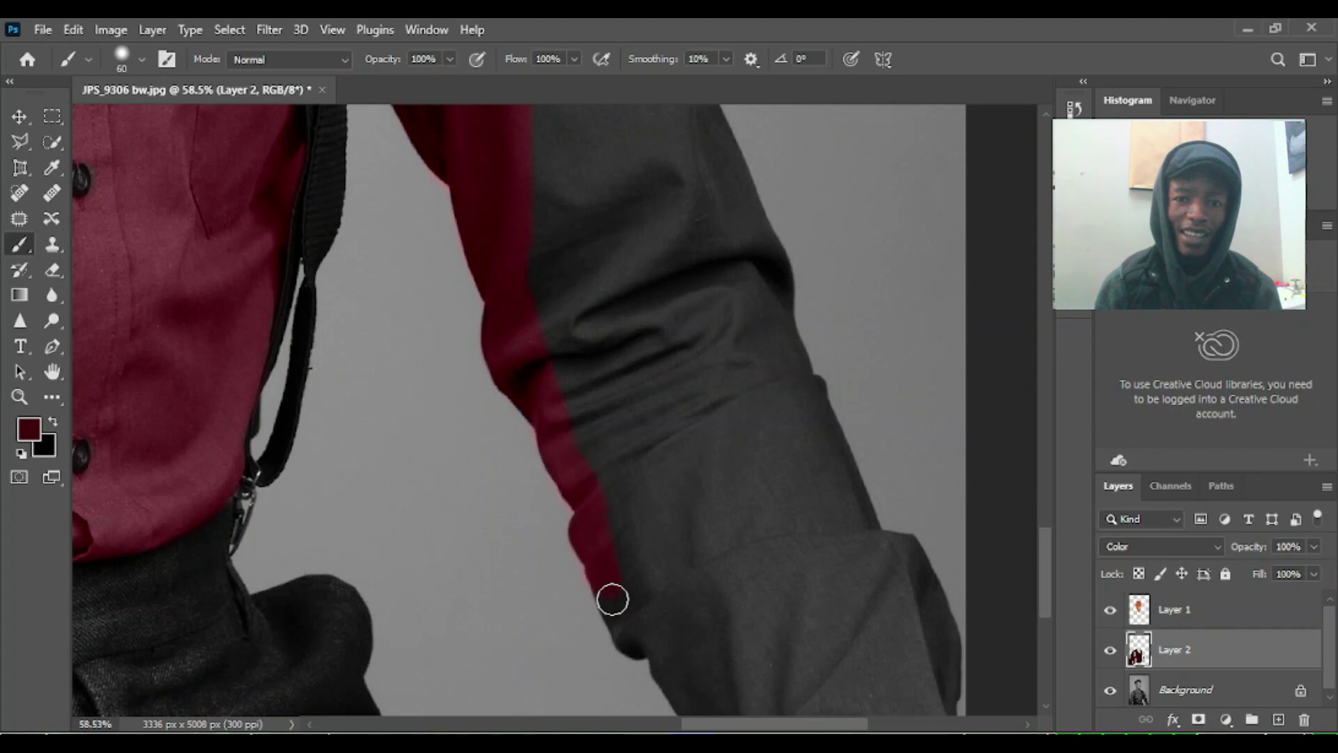
{"action": "scroll", "coordinate": [617, 457], "scroll_direction": "down", "scroll_amount": 4}
{"action": "scroll", "coordinate": [616, 457], "scroll_direction": "right", "scroll_amount": 2}
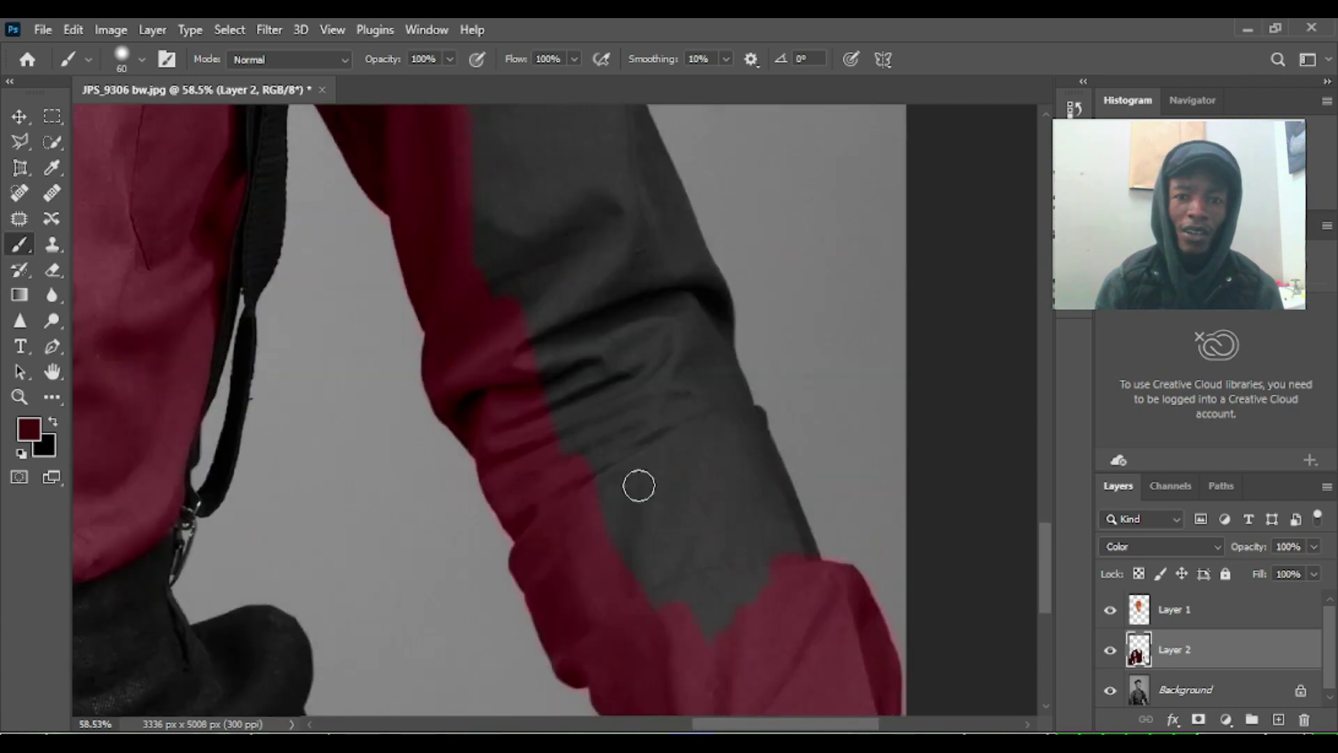
Step: Fill the grey middle of the right forearm and elbow with maroon using an enlarged brush, and finish its outer edge at 60 px
{"action": "key", "text": "bracketright"}
{"action": "key", "text": "bracketright"}
{"action": "key", "text": "bracketright"}
{"action": "key", "text": "bracketright"}
{"action": "key", "text": "bracketright"}
{"action": "key", "text": "bracketright"}
{"action": "mouse_move", "coordinate": [565, 181]}
{"action": "left_mouse_down"}
{"action": "mouse_move", "coordinate": [672, 378]}
{"action": "mouse_move", "coordinate": [478, 213]}
{"action": "mouse_move", "coordinate": [650, 227]}
{"action": "mouse_move", "coordinate": [663, 283]}
{"action": "left_mouse_up"}
{"action": "key", "text": "bracketleft"}
{"action": "key", "text": "bracketleft"}
{"action": "key", "text": "bracketleft"}
{"action": "key", "text": "bracketleft"}
{"action": "key", "text": "bracketleft"}
{"action": "key", "text": "bracketleft"}
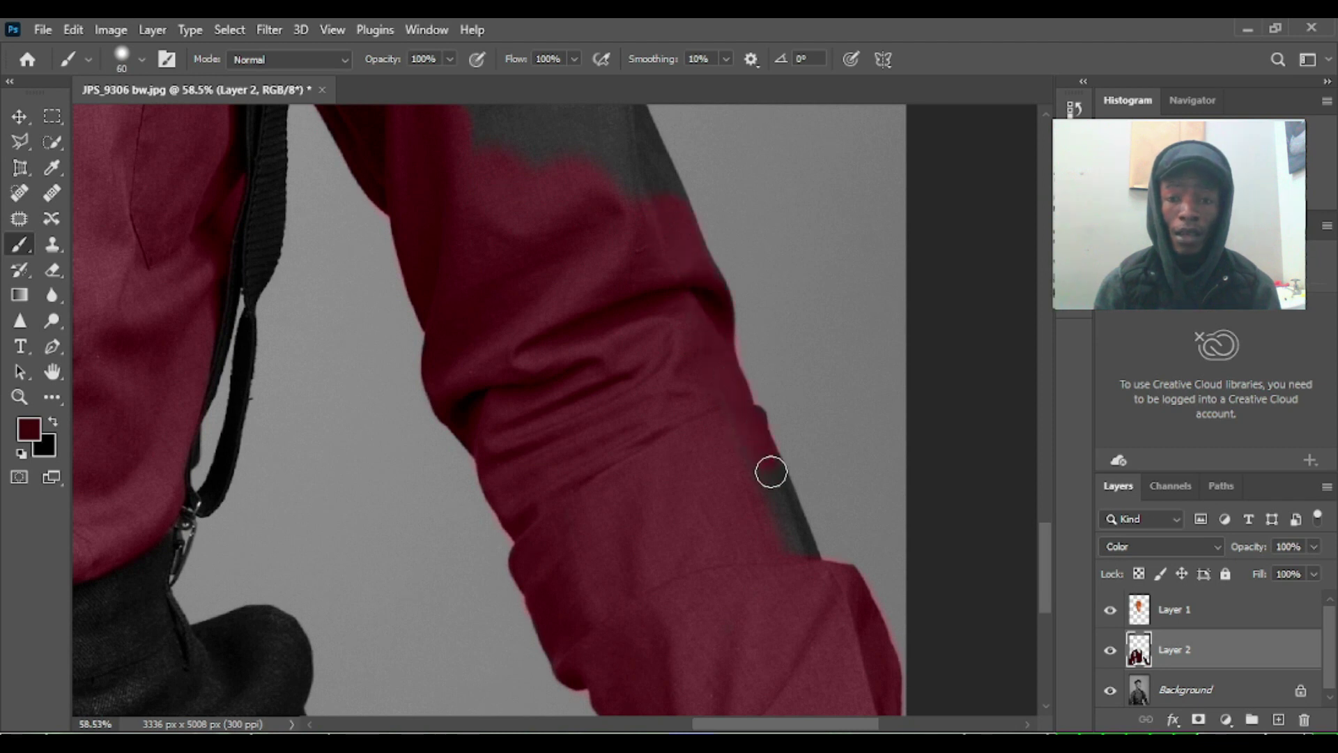
Step: Paint the right upper sleeve's outer edge maroon and fill its remaining grey middle up to the shoulder with an enlarged brush
{"action": "scroll", "coordinate": [710, 403], "scroll_direction": "up", "scroll_amount": 7}
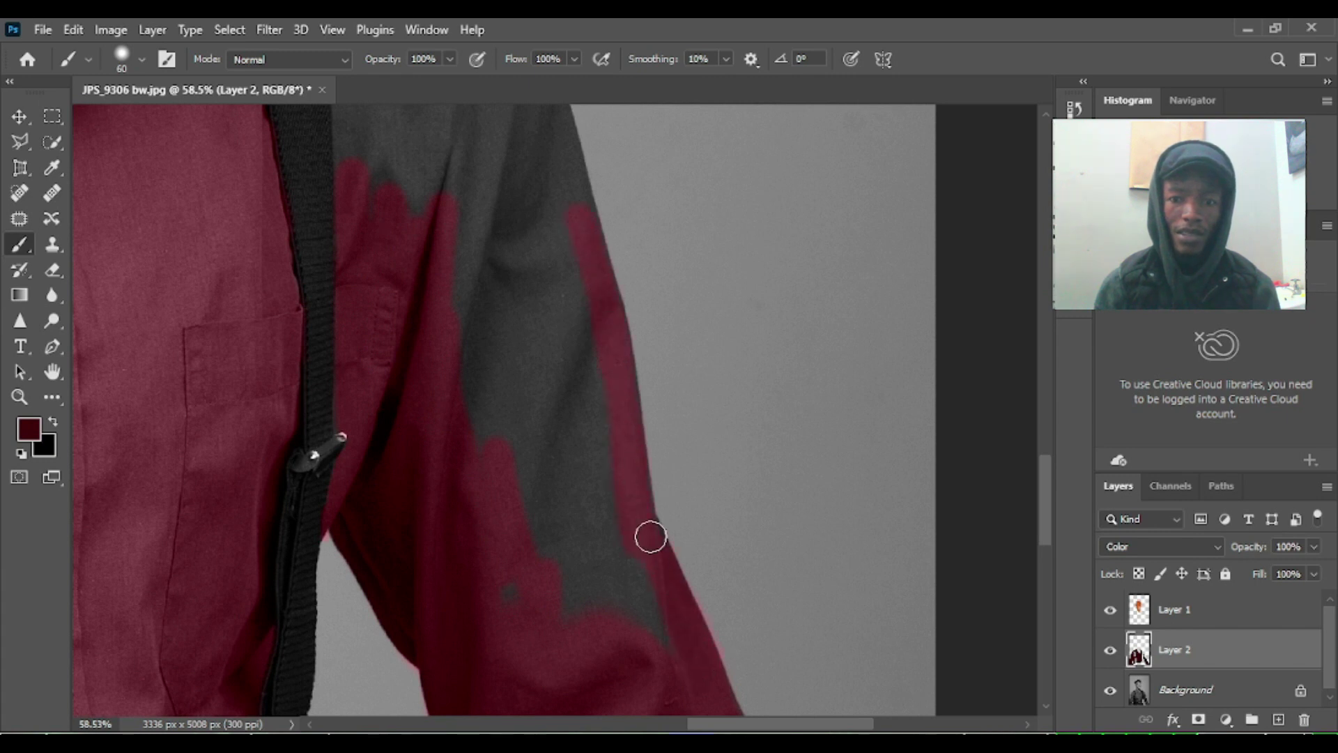
{"action": "scroll", "coordinate": [519, 516], "scroll_direction": "up", "scroll_amount": 1}
{"action": "key", "text": "bracketright"}
{"action": "key", "text": "bracketright"}
{"action": "key", "text": "bracketright"}
{"action": "key", "text": "bracketright"}
{"action": "key", "text": "bracketright"}
{"action": "key", "text": "bracketright"}
{"action": "key", "text": "bracketright"}
{"action": "scroll", "coordinate": [531, 421], "scroll_direction": "up", "scroll_amount": 5}
{"action": "key", "text": "bracketleft"}
{"action": "key", "text": "bracketleft"}
{"action": "key", "text": "bracketleft"}
{"action": "key", "text": "bracketleft"}
{"action": "key", "text": "bracketleft"}
{"action": "key", "text": "bracketleft"}
{"action": "key", "text": "bracketleft"}
Step: Paint the right shoulder and its outline maroon with the 60 px brush, finishing the corner beside the suspender at 30 px
{"action": "left_click_drag", "start_coordinate": [420, 397], "coordinate": [393, 346]}
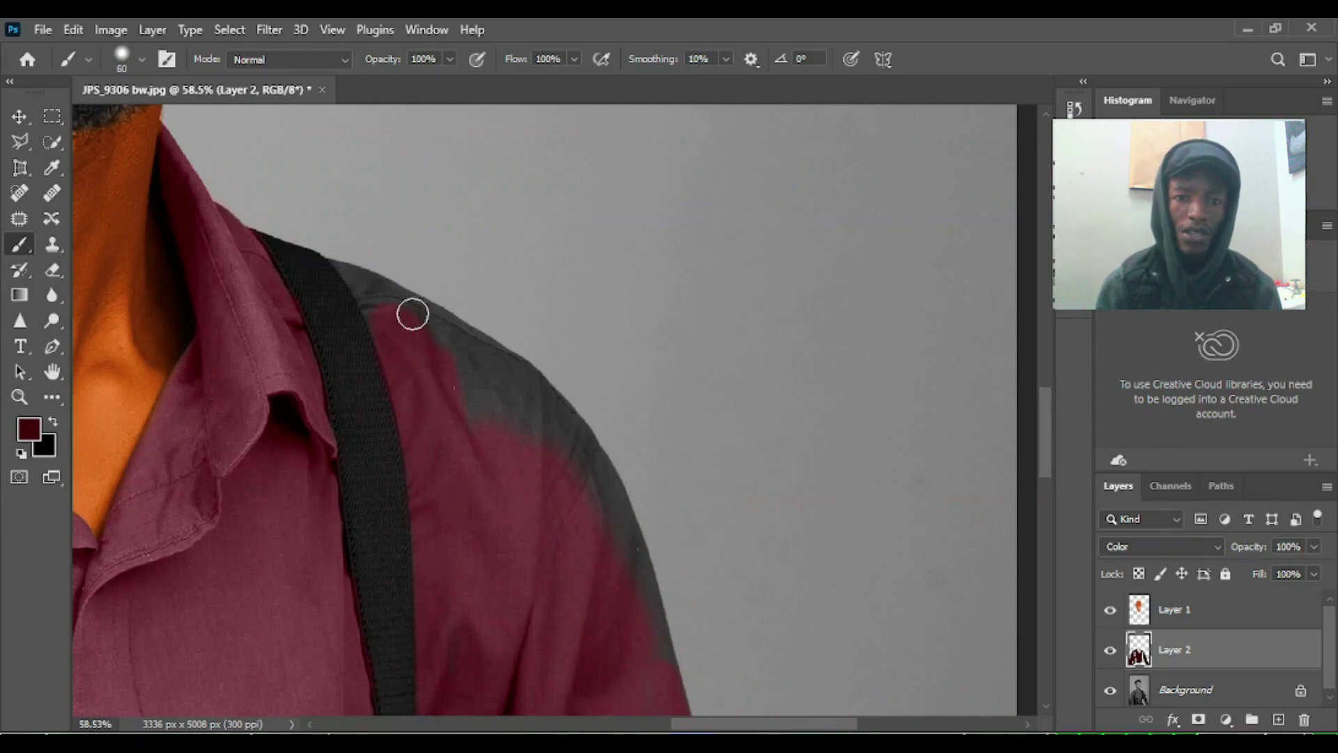
{"action": "left_click_drag", "start_coordinate": [511, 402], "coordinate": [554, 439]}
{"action": "left_click_drag", "start_coordinate": [556, 542], "coordinate": [422, 393]}
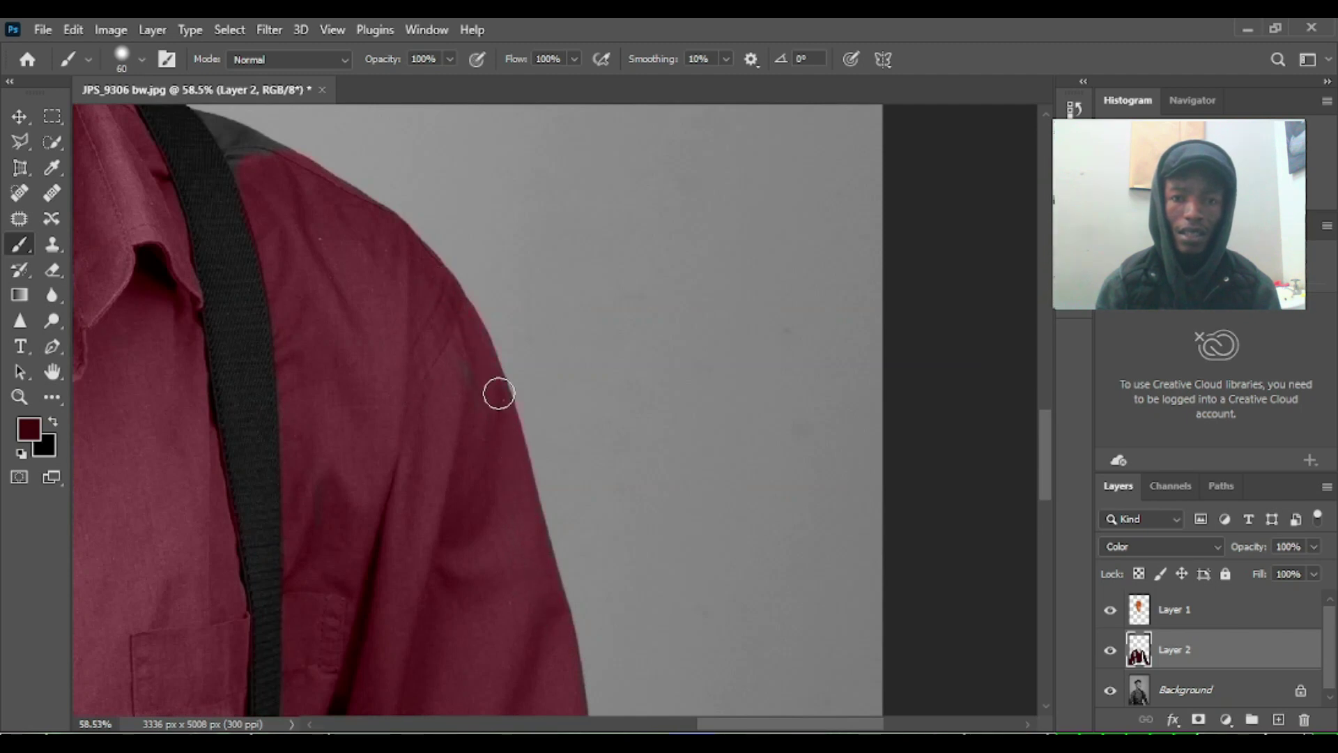
{"action": "mouse_move", "coordinate": [342, 277]}
{"action": "left_mouse_down"}
{"action": "mouse_move", "coordinate": [460, 636]}
{"action": "mouse_move", "coordinate": [479, 640]}
{"action": "left_mouse_up"}
{"action": "key", "text": "bracketleft"}
{"action": "key", "text": "bracketleft"}
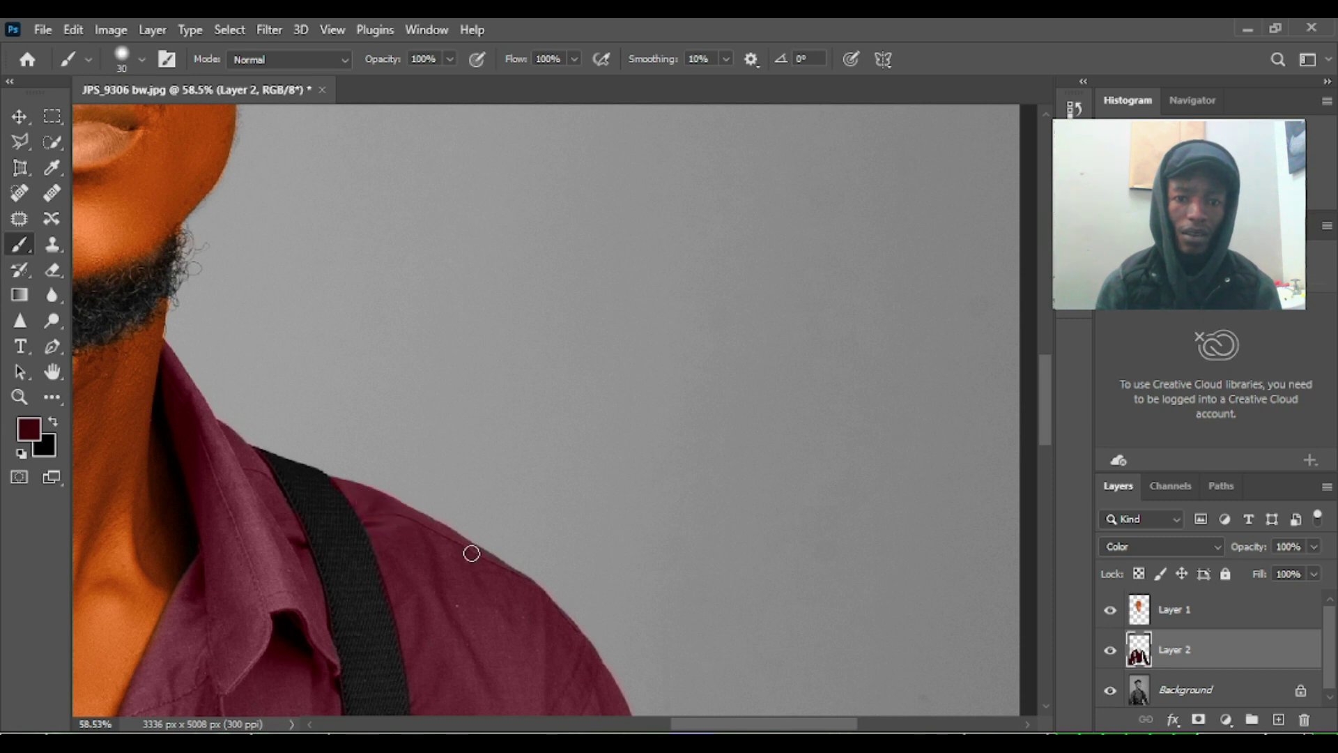
{"action": "left_click_drag", "start_coordinate": [459, 594], "coordinate": [655, 212]}
Step: Review the coloured shirt across the whole portrait and compare it with Layer 2 hidden and shown
{"action": "scroll", "coordinate": [562, 394], "scroll_direction": "down", "scroll_amount": 5}
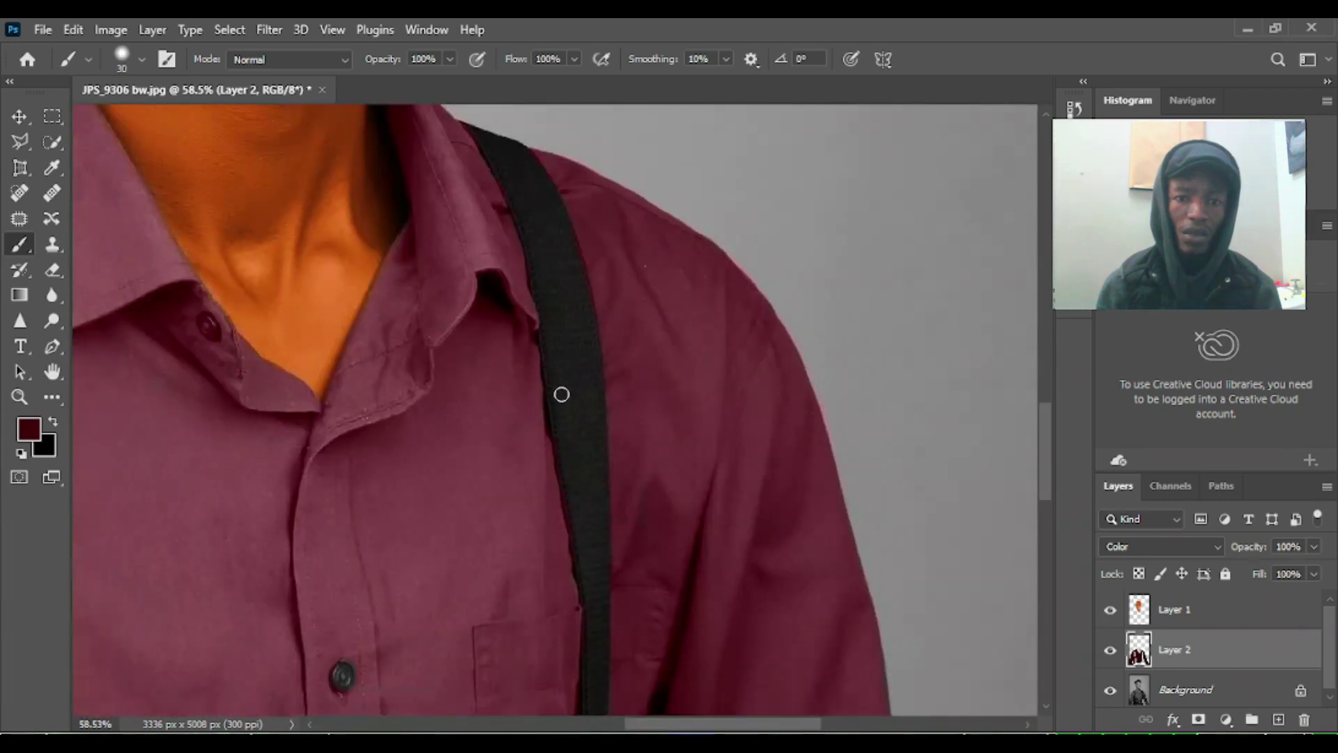
{"action": "scroll", "coordinate": [628, 444], "scroll_direction": "down", "scroll_amount": 3}
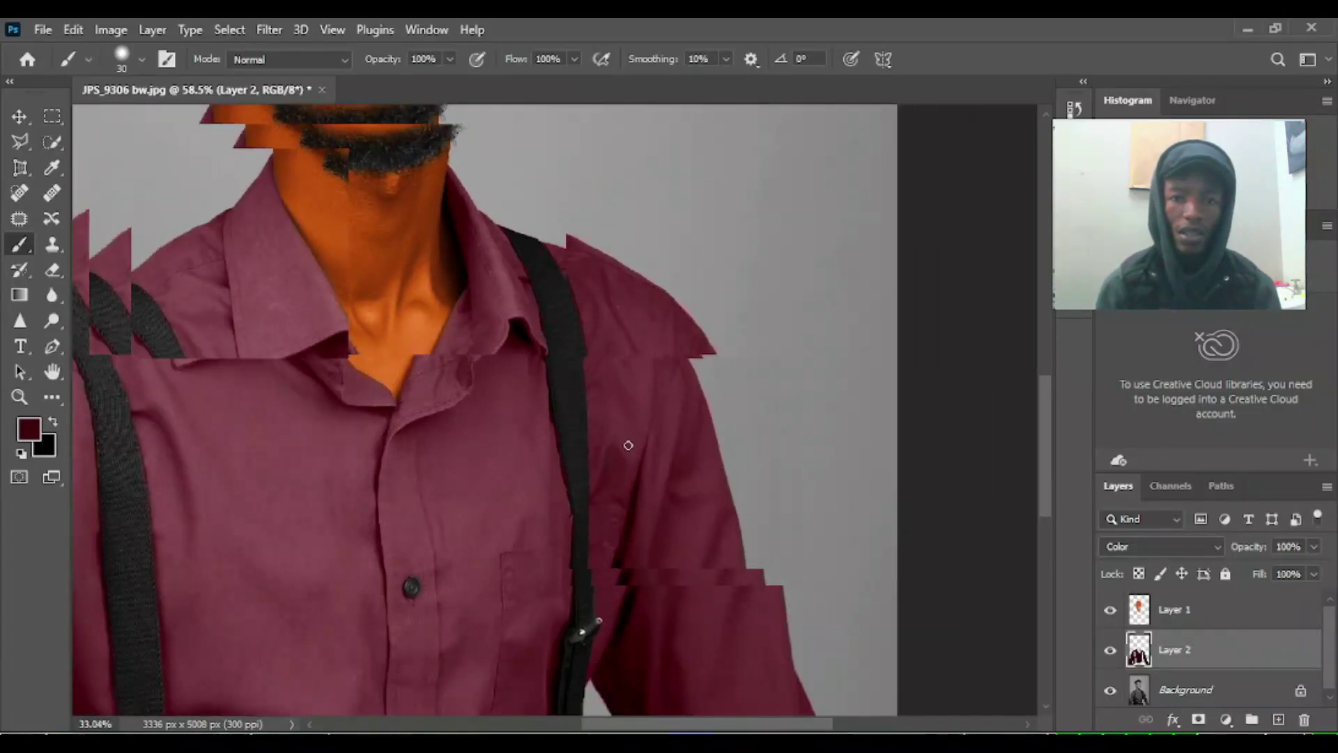
{"action": "scroll", "coordinate": [637, 448], "scroll_direction": "down", "scroll_amount": 7}
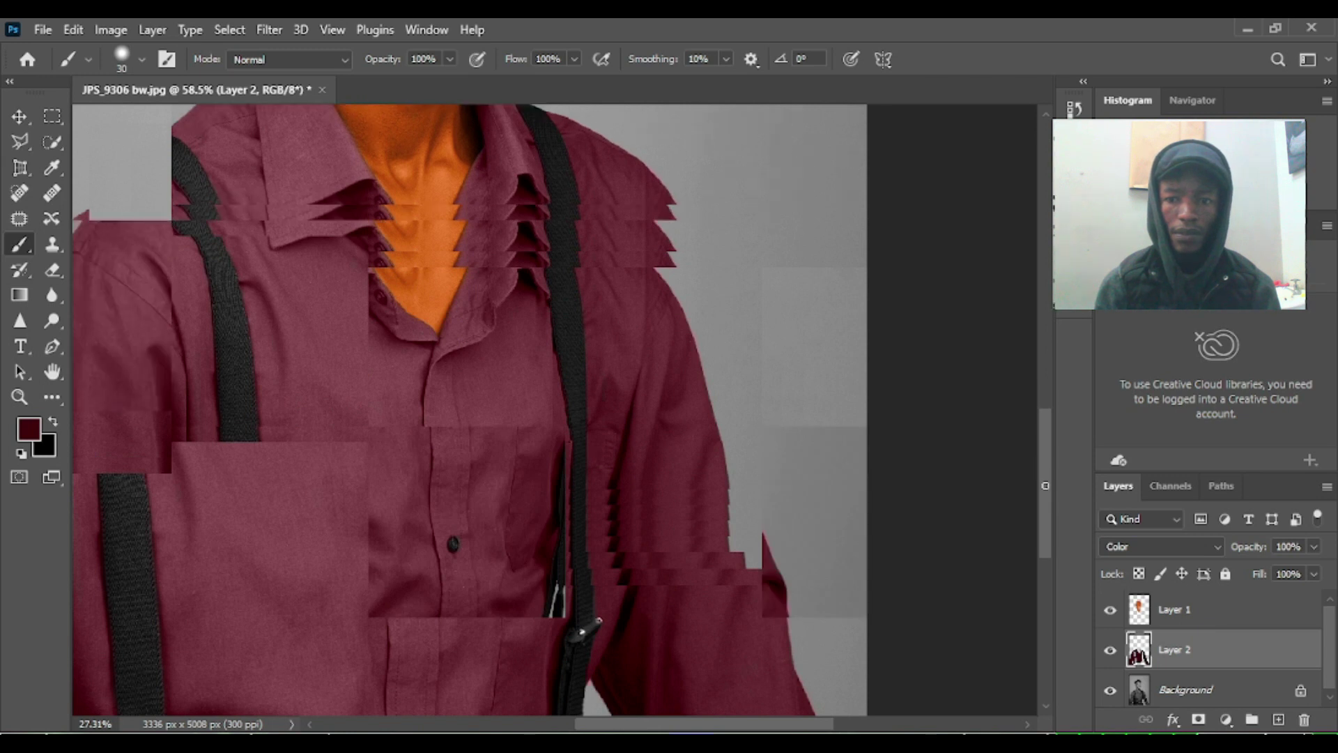
{"action": "scroll", "coordinate": [1029, 513], "scroll_direction": "down", "scroll_amount": 5}
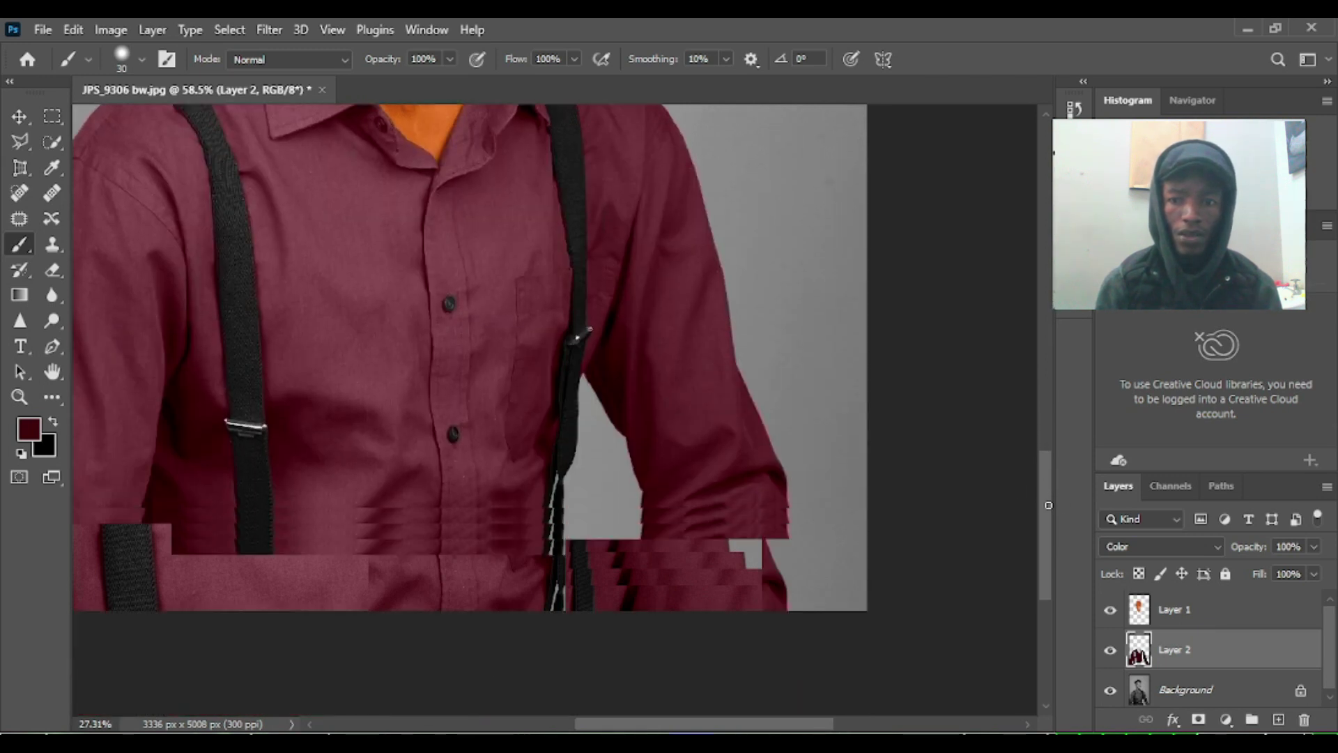
{"action": "left_click_drag", "start_coordinate": [1050, 510], "coordinate": [1041, 413]}
{"action": "key", "text": "z"}
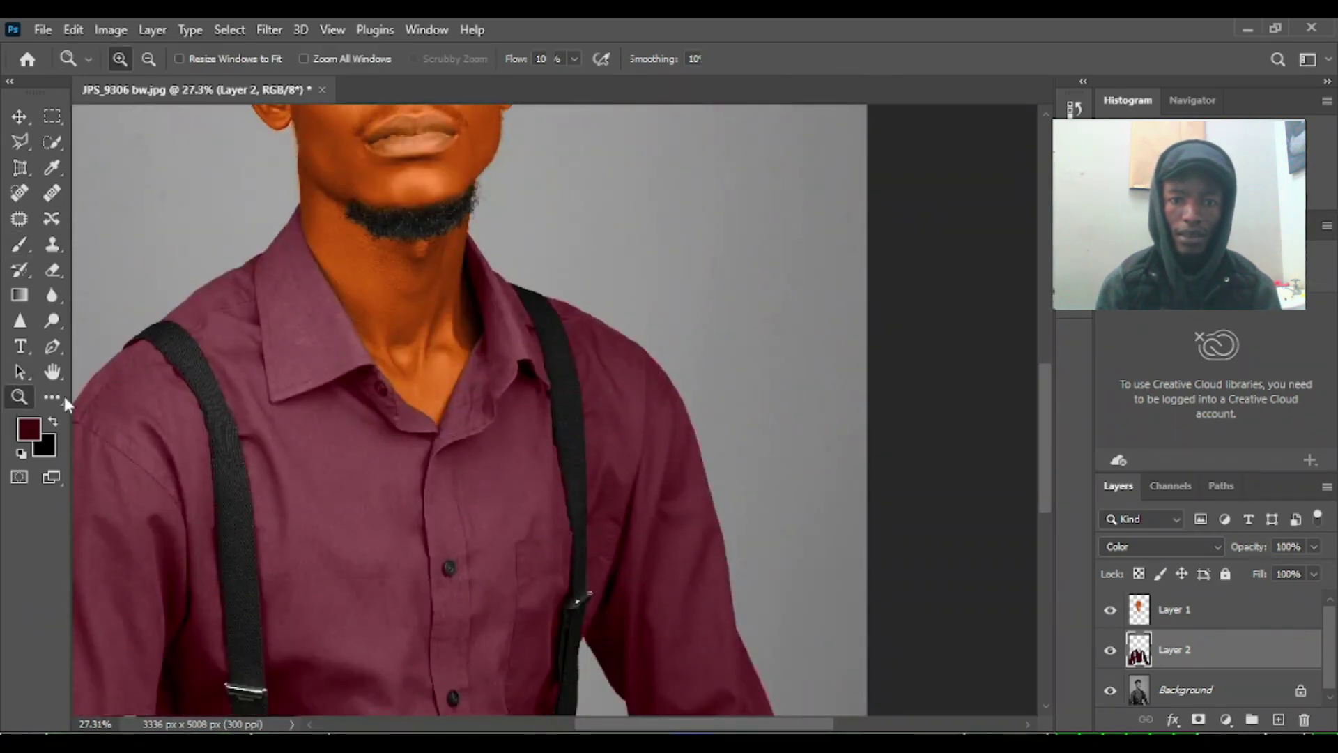
{"action": "left_click", "coordinate": [418, 380], "text": "alt"}
{"action": "left_click", "coordinate": [433, 389], "text": "alt"}
{"action": "left_click", "coordinate": [436, 391], "text": "alt"}
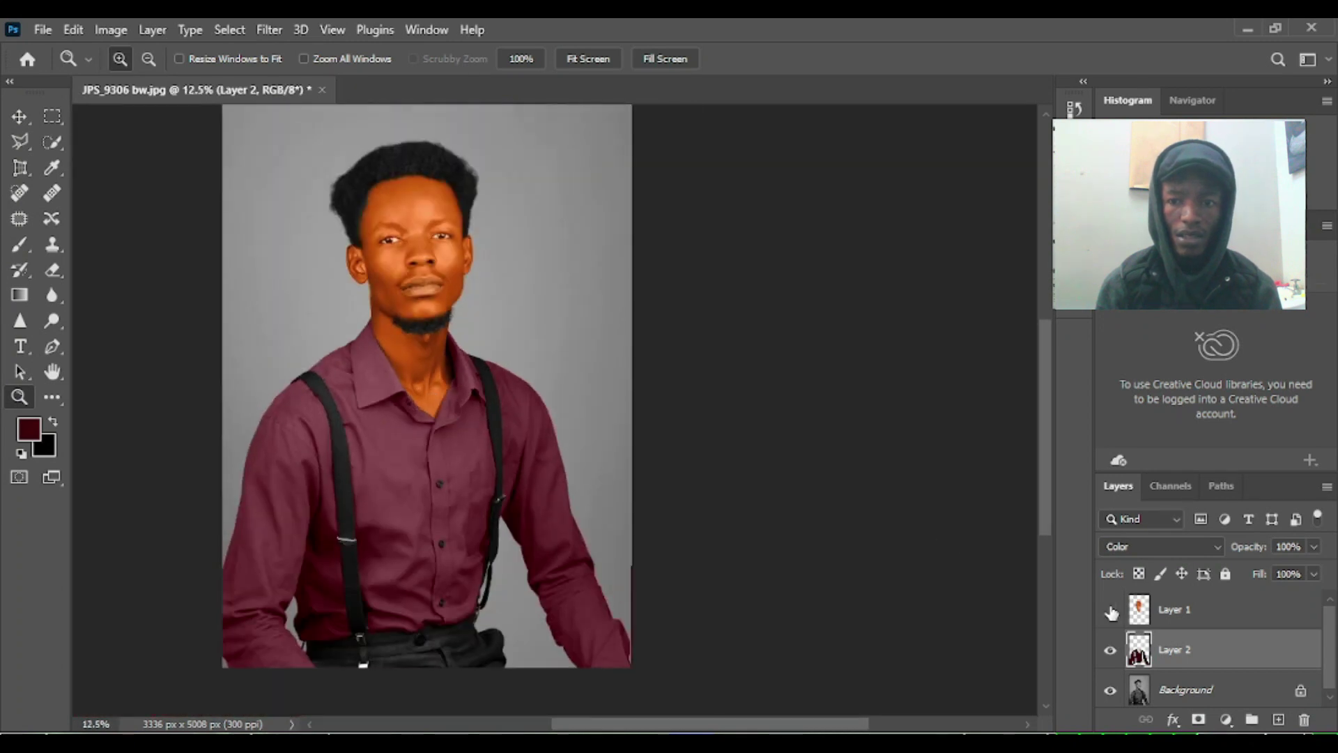
{"action": "left_click", "coordinate": [1110, 650]}
{"action": "left_click", "coordinate": [1110, 650]}
{"action": "left_click", "coordinate": [1110, 649]}
{"action": "left_click", "coordinate": [1111, 649]}
{"action": "left_click", "coordinate": [400, 359]}
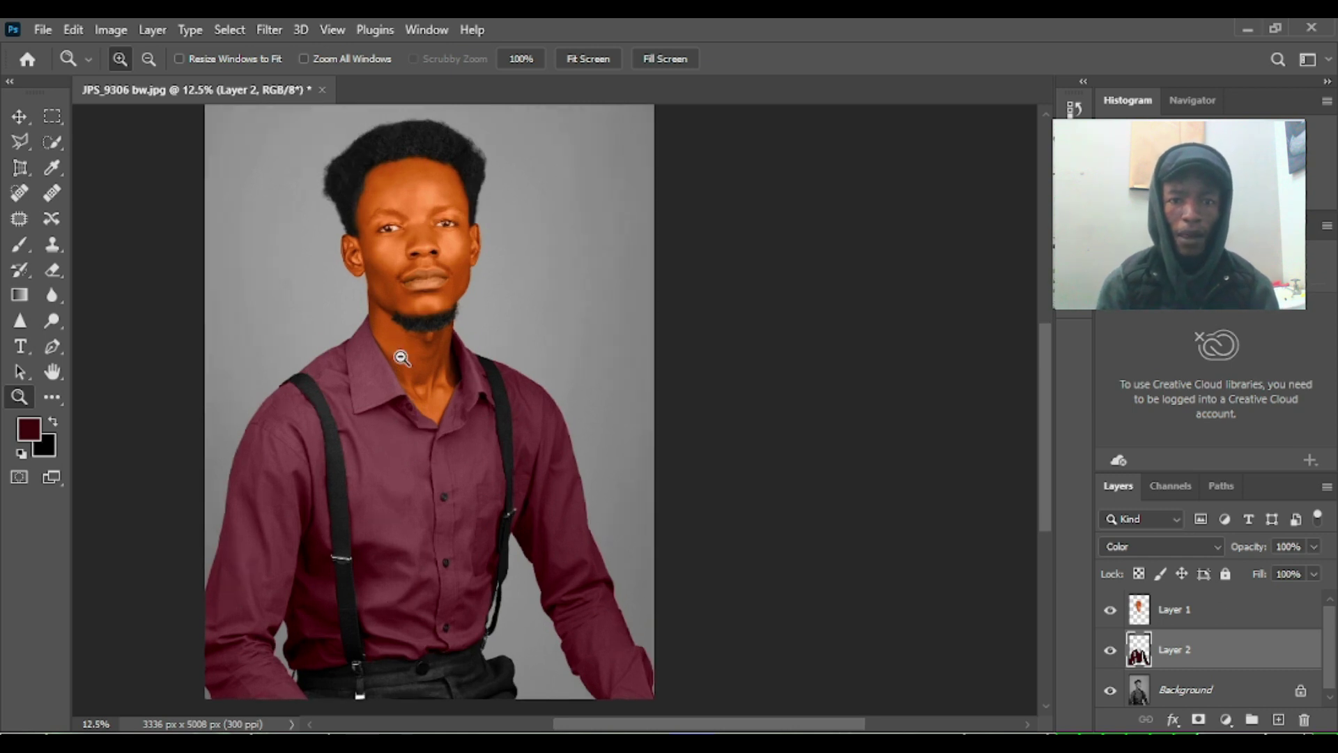
{"action": "scroll", "coordinate": [411, 369], "scroll_direction": "up", "scroll_amount": 3}
{"action": "left_click", "coordinate": [1205, 618]}
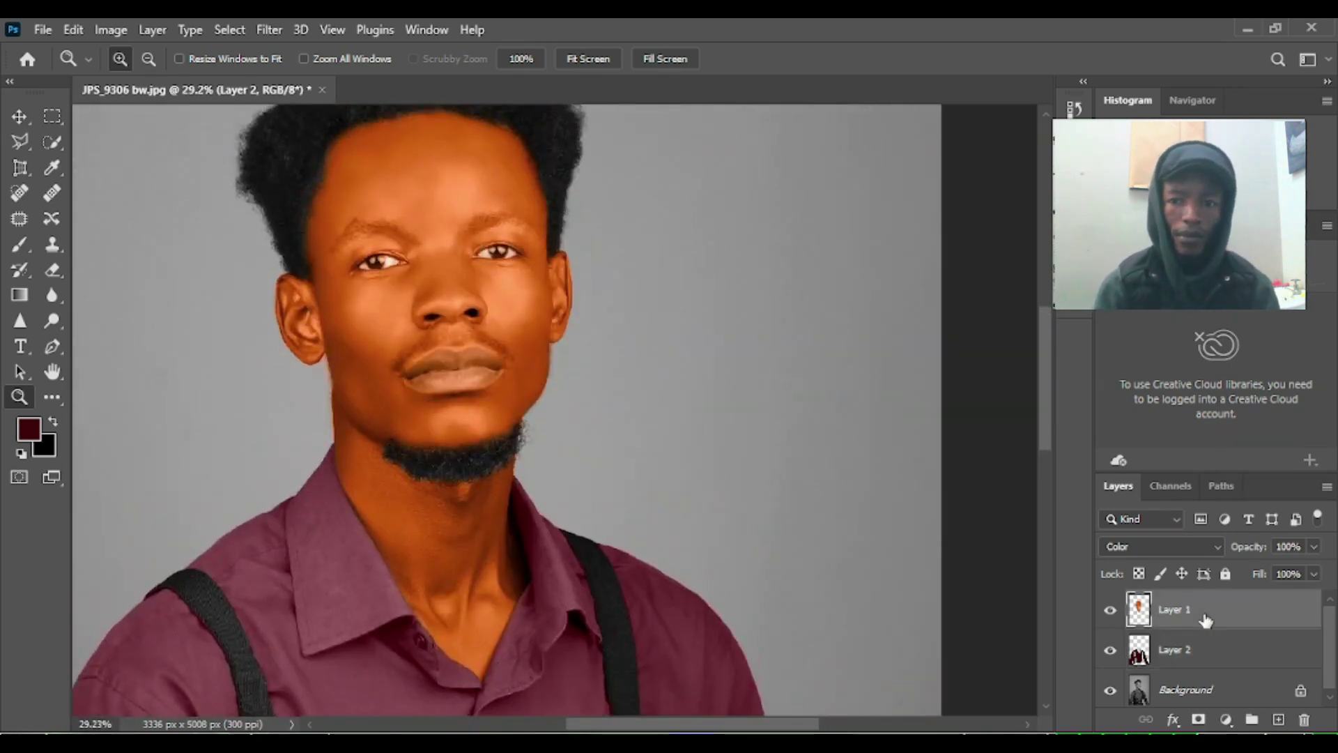
{"action": "left_click", "coordinate": [1226, 720]}
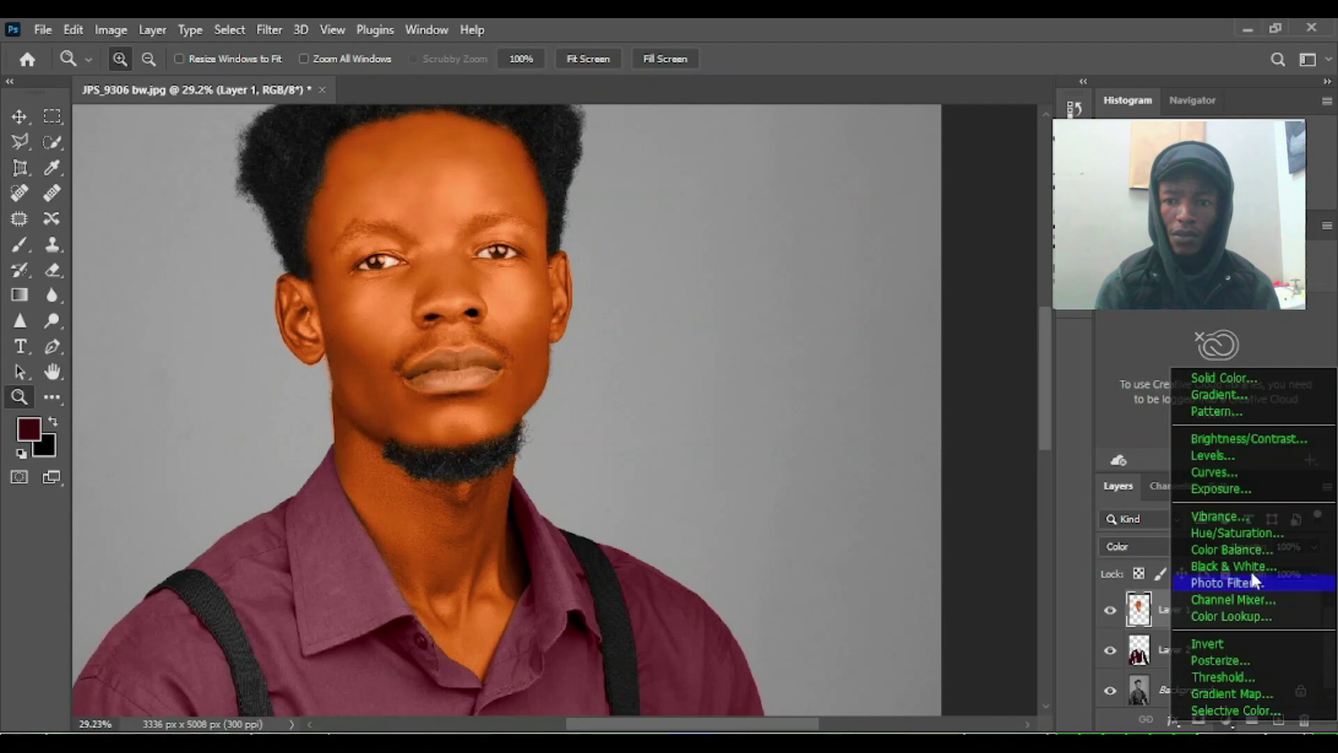
{"action": "left_click", "coordinate": [1250, 532]}
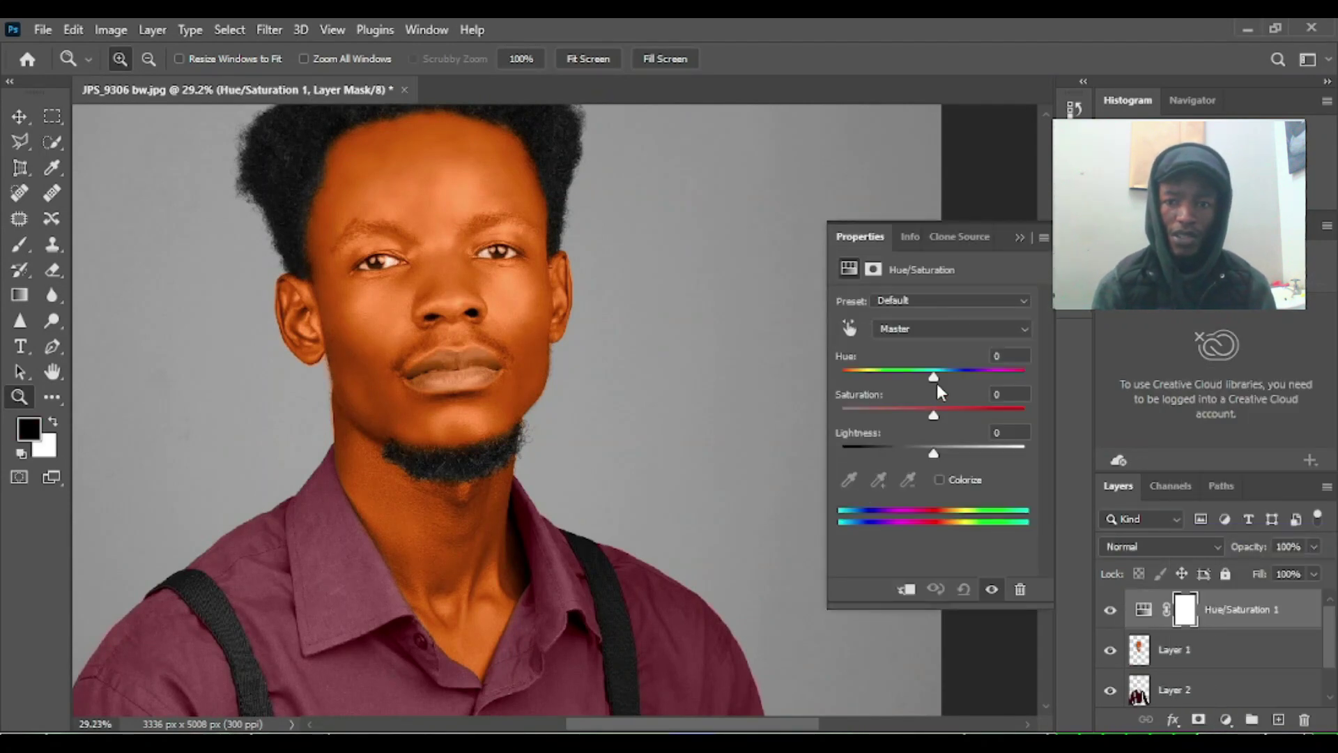
{"action": "mouse_move", "coordinate": [933, 377]}
{"action": "left_mouse_down"}
{"action": "mouse_move", "coordinate": [903, 379]}
{"action": "mouse_move", "coordinate": [950, 377]}
{"action": "left_mouse_up"}
{"action": "right_click", "coordinate": [1223, 609]}
{"action": "left_click", "coordinate": [1005, 140]}
{"action": "left_click", "coordinate": [596, 300]}
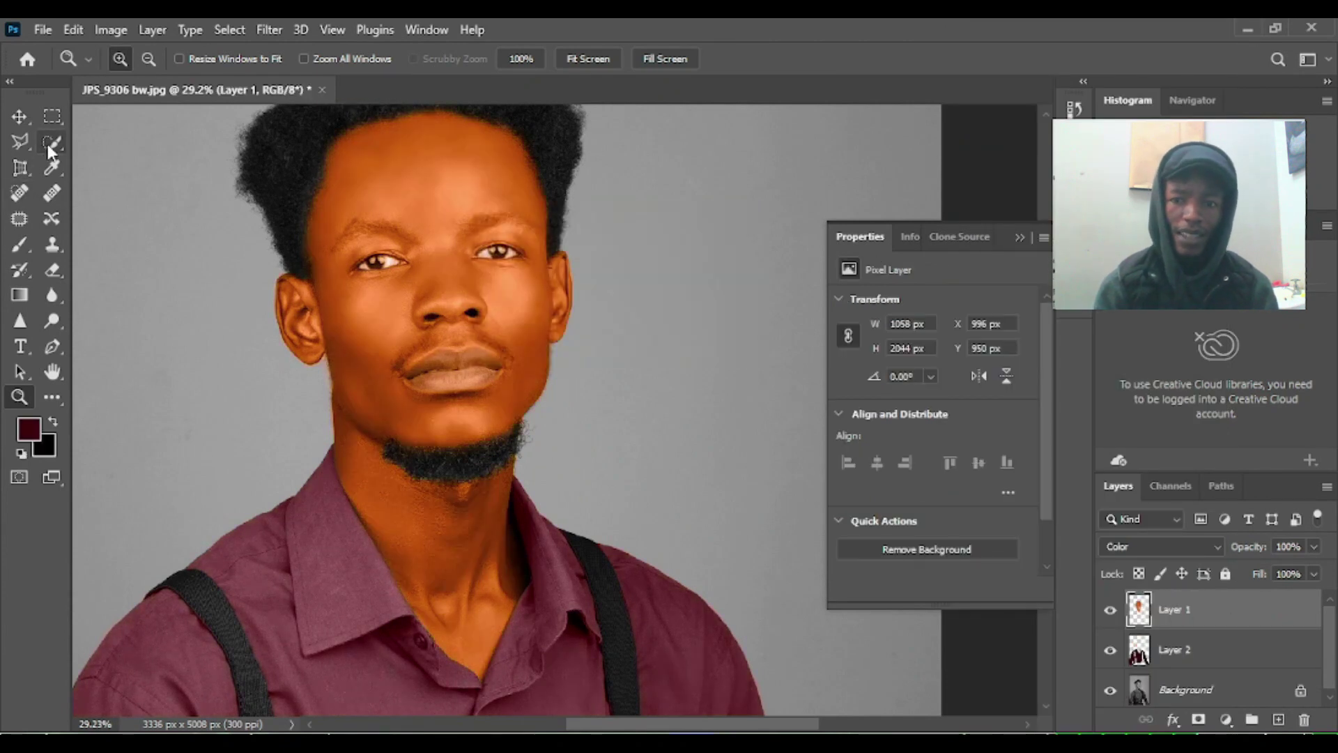
Step: Select the face and neck skin and add a masked Hue/Saturation adjustment with Saturation -6 and Lightness -3
{"action": "left_click", "coordinate": [52, 142]}
{"action": "left_click", "coordinate": [362, 369]}
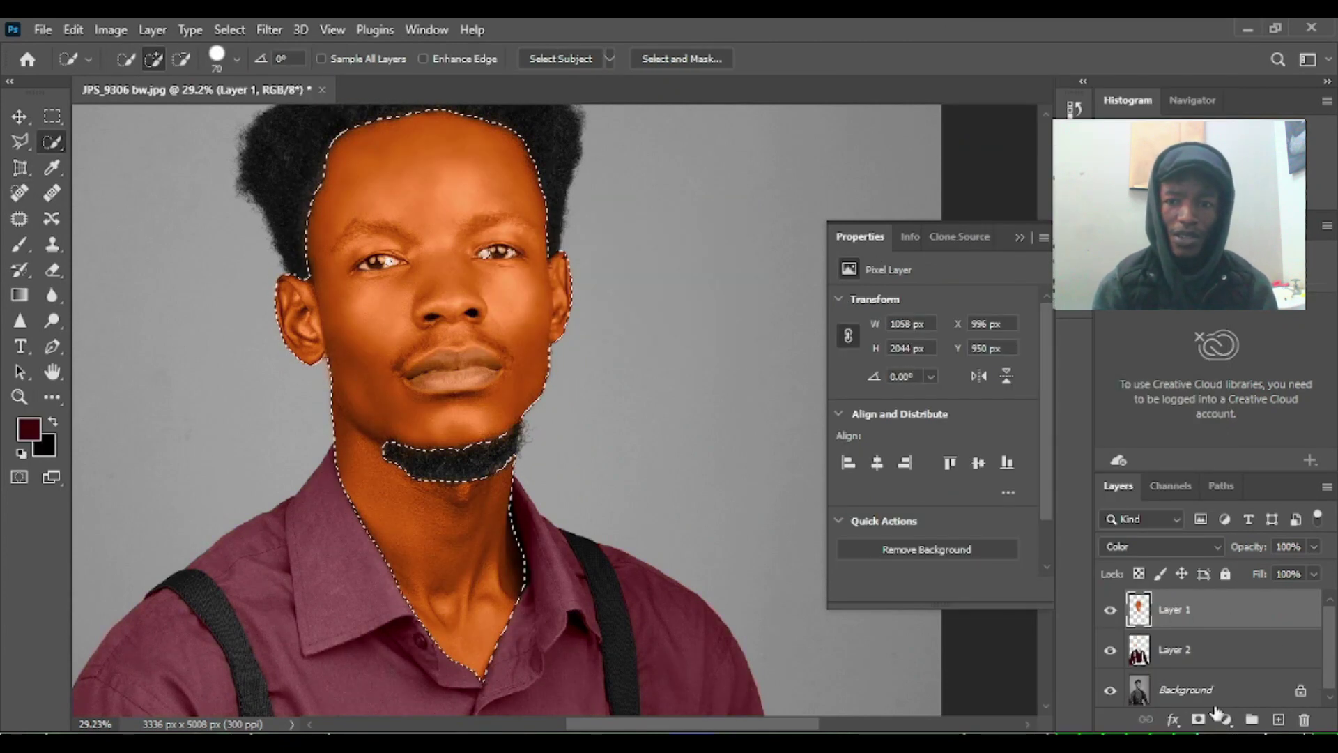
{"action": "left_click", "coordinate": [1225, 719]}
{"action": "left_click", "coordinate": [1231, 530]}
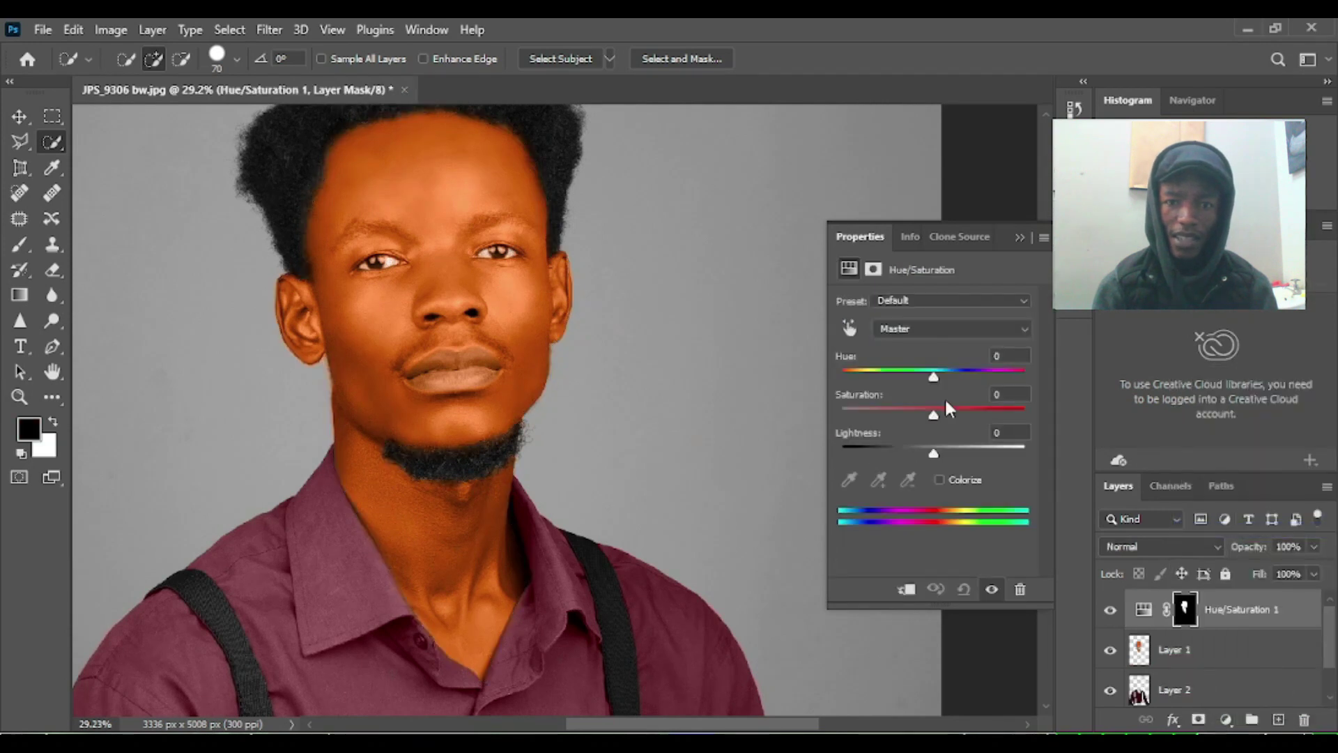
{"action": "mouse_move", "coordinate": [933, 416]}
{"action": "left_mouse_down"}
{"action": "mouse_move", "coordinate": [908, 417]}
{"action": "mouse_move", "coordinate": [995, 417]}
{"action": "mouse_move", "coordinate": [935, 420]}
{"action": "mouse_move", "coordinate": [911, 455]}
{"action": "mouse_move", "coordinate": [951, 454]}
{"action": "mouse_move", "coordinate": [939, 456]}
{"action": "mouse_move", "coordinate": [950, 414]}
{"action": "mouse_move", "coordinate": [952, 458]}
{"action": "mouse_move", "coordinate": [943, 416]}
{"action": "mouse_move", "coordinate": [914, 420]}
{"action": "mouse_move", "coordinate": [955, 417]}
{"action": "mouse_move", "coordinate": [920, 455]}
{"action": "mouse_move", "coordinate": [935, 451]}
{"action": "mouse_move", "coordinate": [928, 426]}
{"action": "left_mouse_up"}
{"action": "left_click", "coordinate": [1020, 395]}
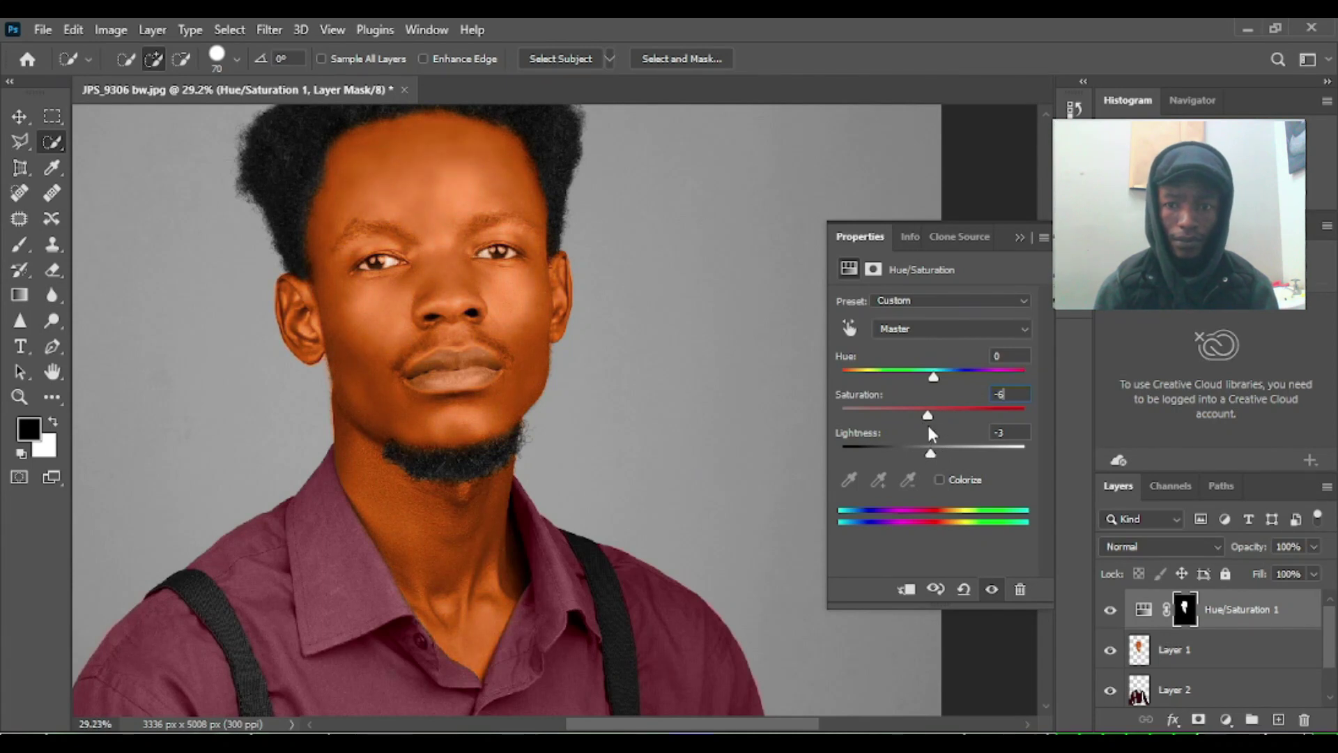
Step: Reselect the skin on Layer 1 and add a masked Curves adjustment that darkens the shadows from input 57 to output 40
{"action": "left_click", "coordinate": [1019, 237]}
{"action": "left_click", "coordinate": [1174, 649]}
{"action": "right_click", "coordinate": [437, 344]}
{"action": "left_click", "coordinate": [488, 574]}
{"action": "left_click", "coordinate": [1226, 719]}
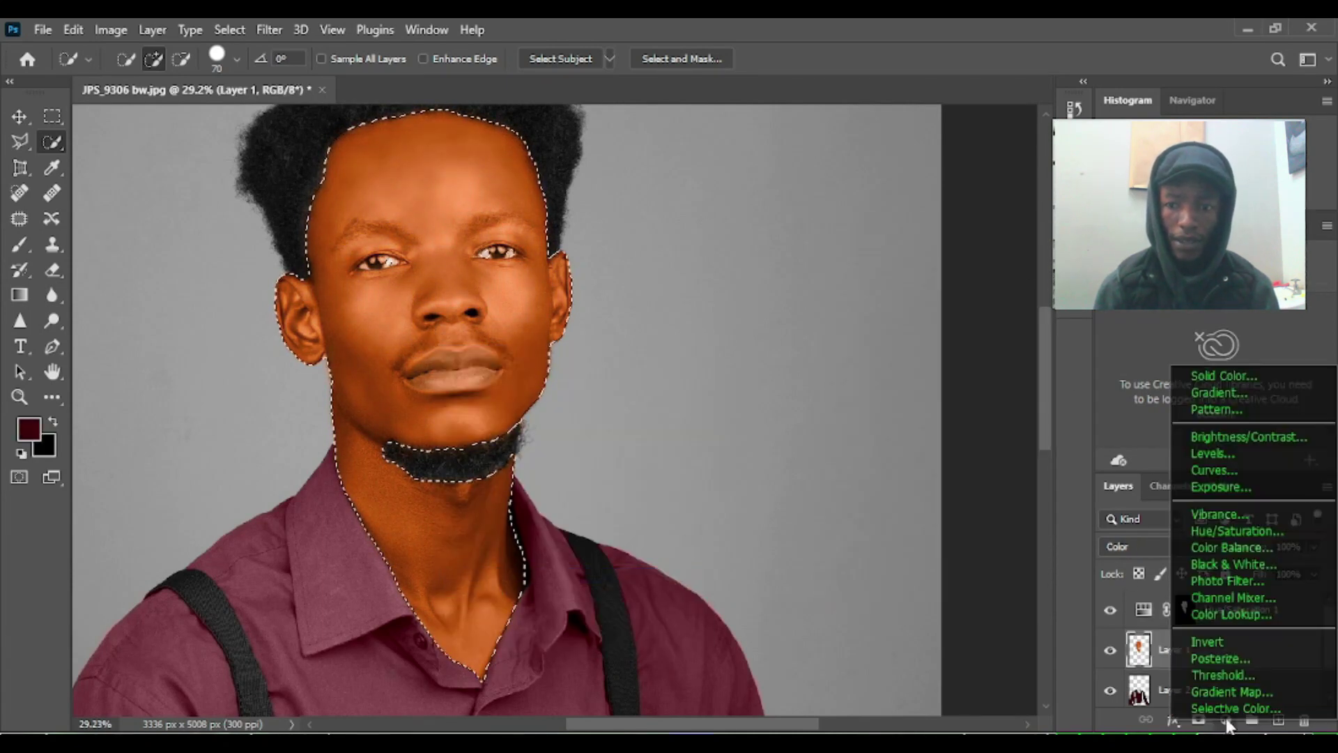
{"action": "left_click", "coordinate": [1234, 469]}
{"action": "left_click_drag", "start_coordinate": [952, 418], "coordinate": [1002, 371]}
{"action": "left_click_drag", "start_coordinate": [912, 460], "coordinate": [914, 467]}
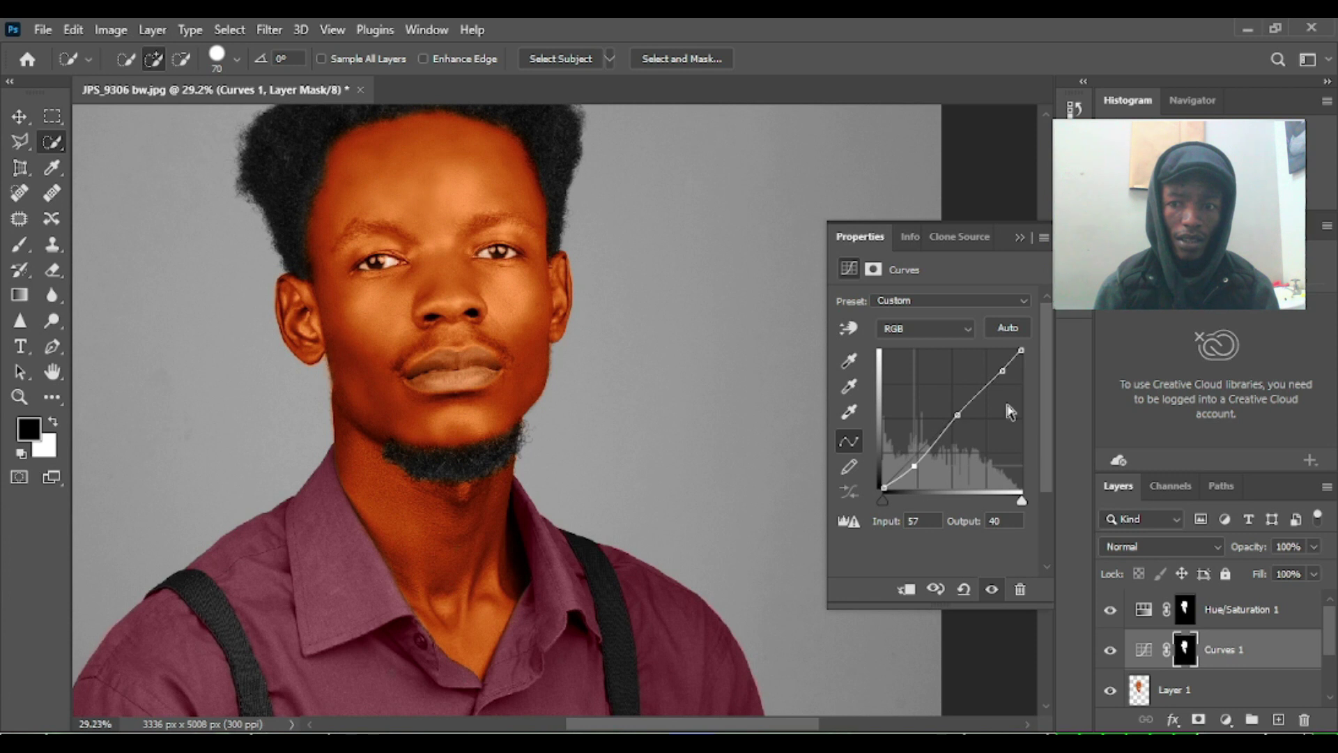
Step: Compare the skin tone with the Curves 1 and Hue/Saturation 1 adjustments hidden and shown
{"action": "left_click", "coordinate": [1109, 651]}
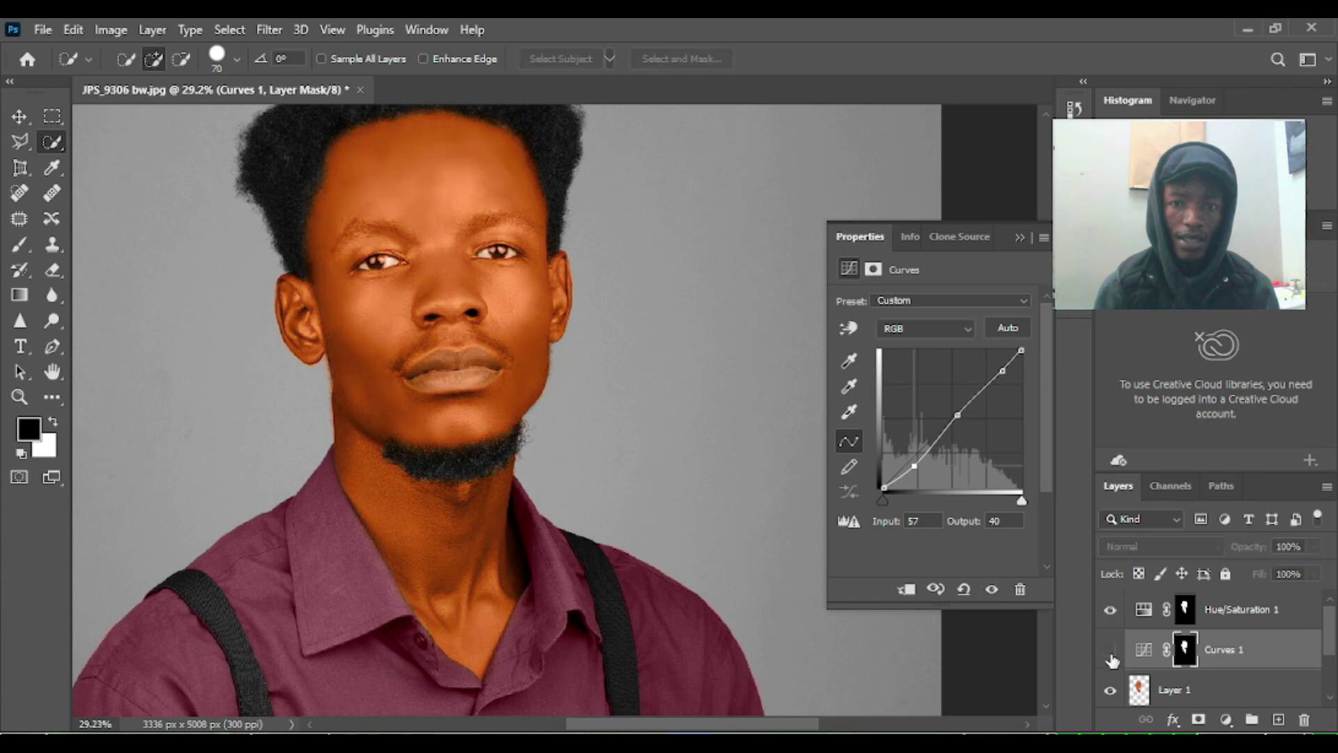
{"action": "left_click", "coordinate": [1109, 610]}
{"action": "left_click", "coordinate": [1110, 650]}
{"action": "left_click", "coordinate": [1111, 650]}
{"action": "left_click", "coordinate": [1110, 650]}
{"action": "left_click", "coordinate": [1110, 650]}
{"action": "left_click", "coordinate": [1110, 650]}
{"action": "left_click", "coordinate": [1110, 650]}
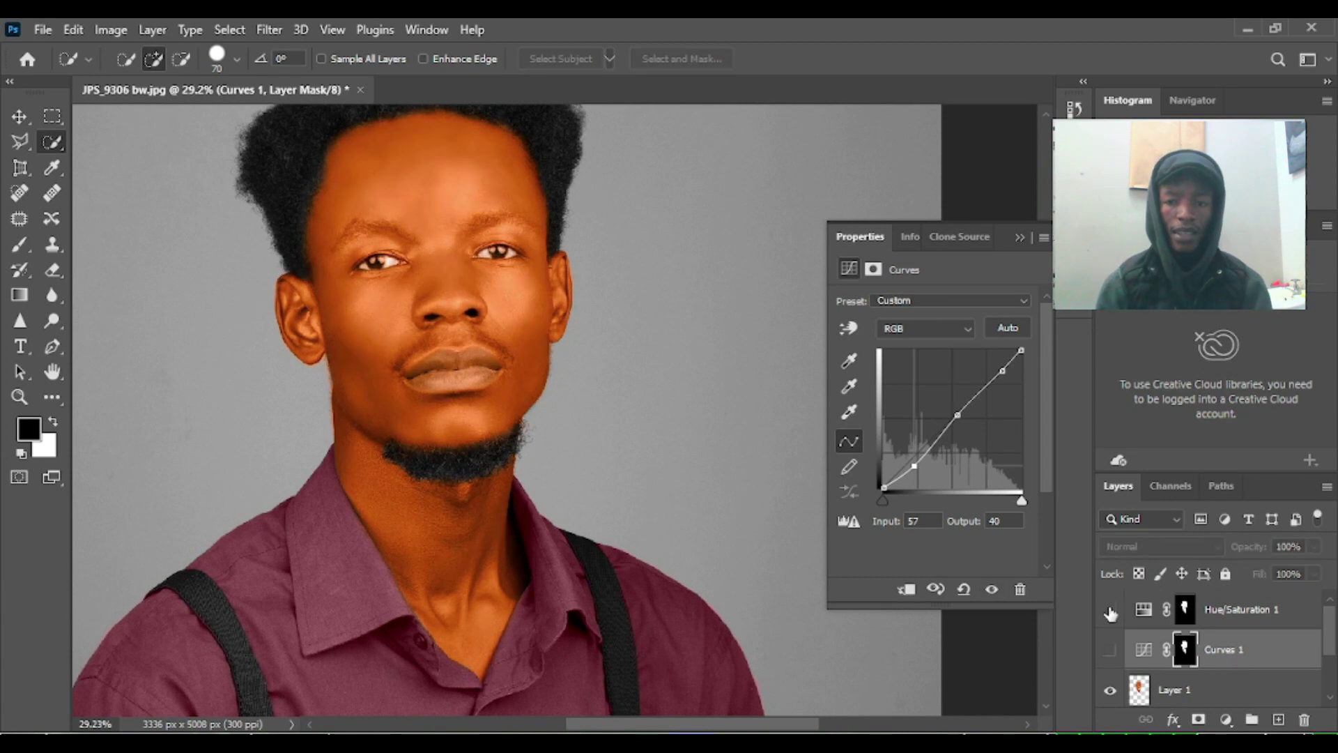
Step: Select the Hue/Saturation 1 and Curves 1 layers together and make Curves 1 visible again
{"action": "left_click", "coordinate": [1261, 622], "text": "shift"}
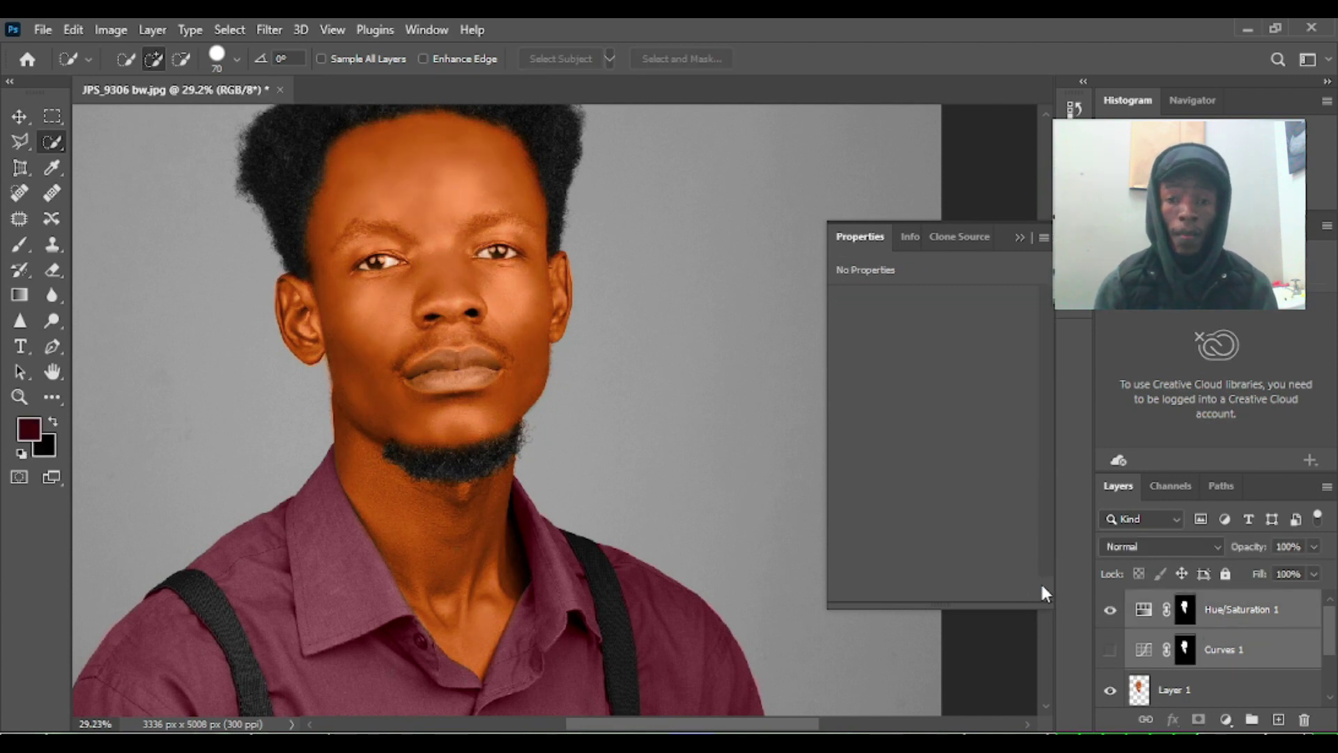
{"action": "left_click", "coordinate": [1110, 650]}
{"action": "left_click", "coordinate": [19, 396]}
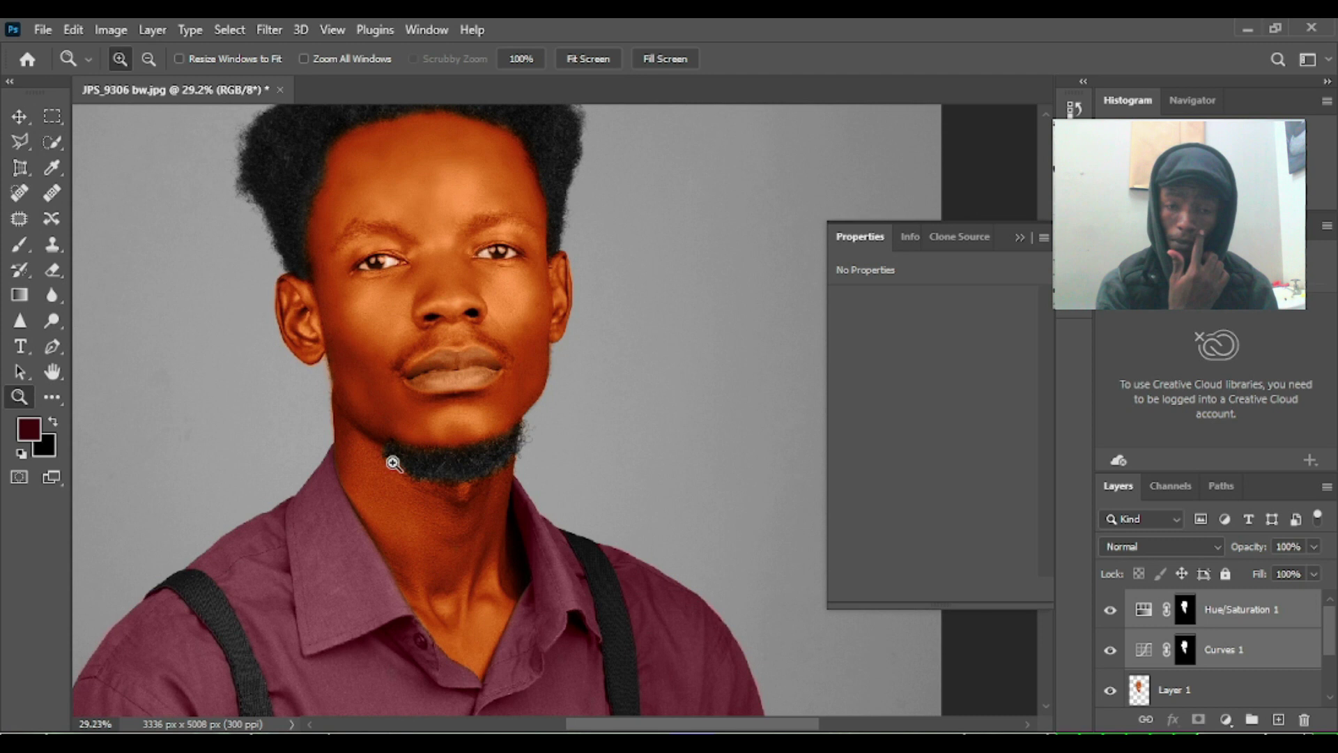
Step: Merge the Hue/Saturation 1 and Curves 1 layers into a single layer
{"action": "left_click", "coordinate": [443, 461], "text": "alt"}
{"action": "left_click", "coordinate": [496, 471], "text": "alt"}
{"action": "left_click", "coordinate": [495, 478], "text": "alt"}
{"action": "left_click_drag", "start_coordinate": [536, 488], "coordinate": [525, 394]}
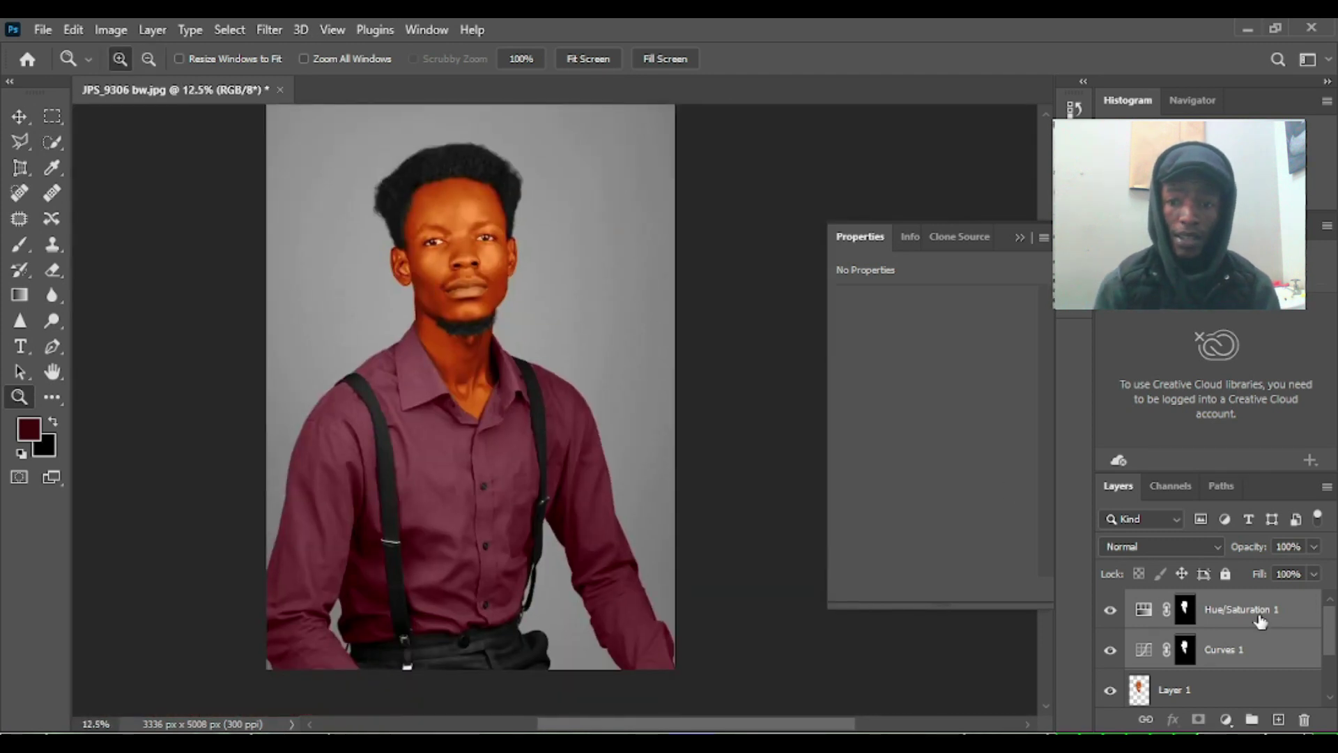
{"action": "key", "text": "ctrl+e"}
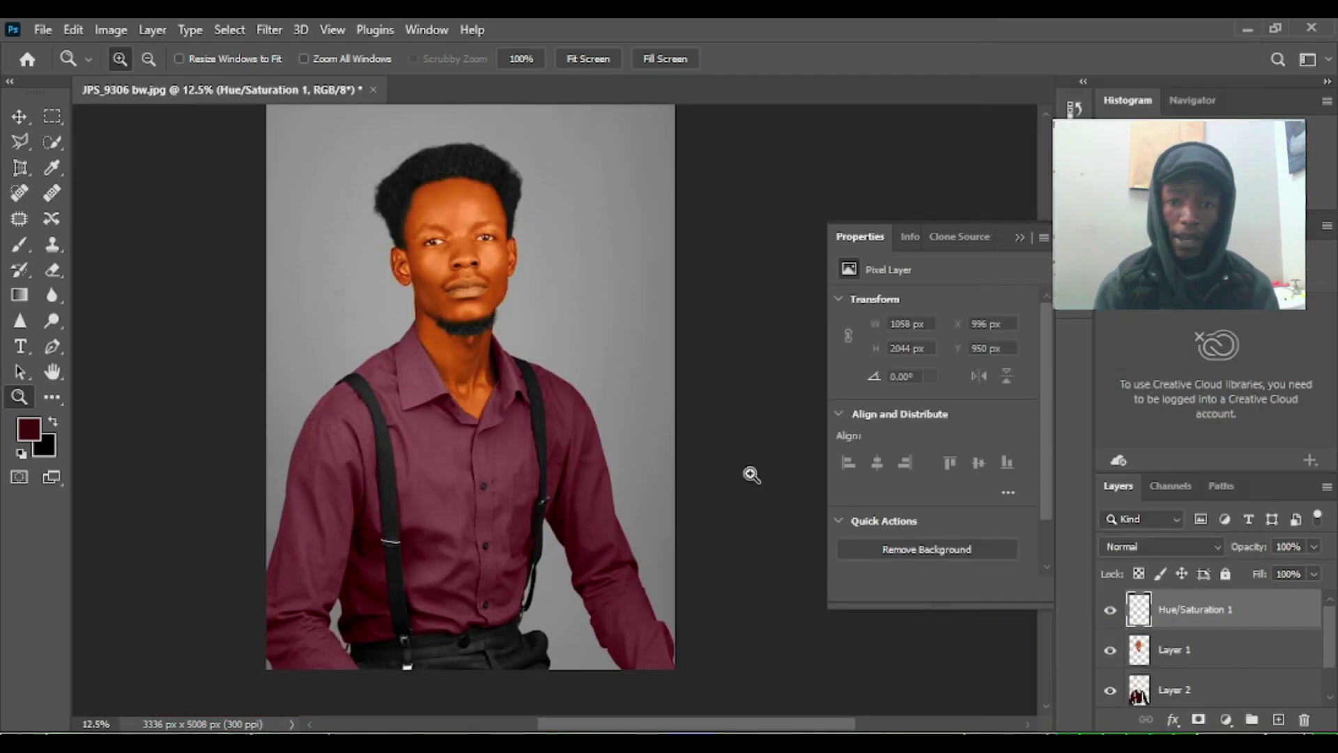
{"action": "left_click", "coordinate": [1109, 613]}
Step: On Layer 2, select the whole shirt with the Quick Selection tool, leaving out the suspenders, trousers and background
{"action": "left_click", "coordinate": [1216, 690]}
{"action": "left_click", "coordinate": [52, 142]}
{"action": "left_click", "coordinate": [323, 564]}
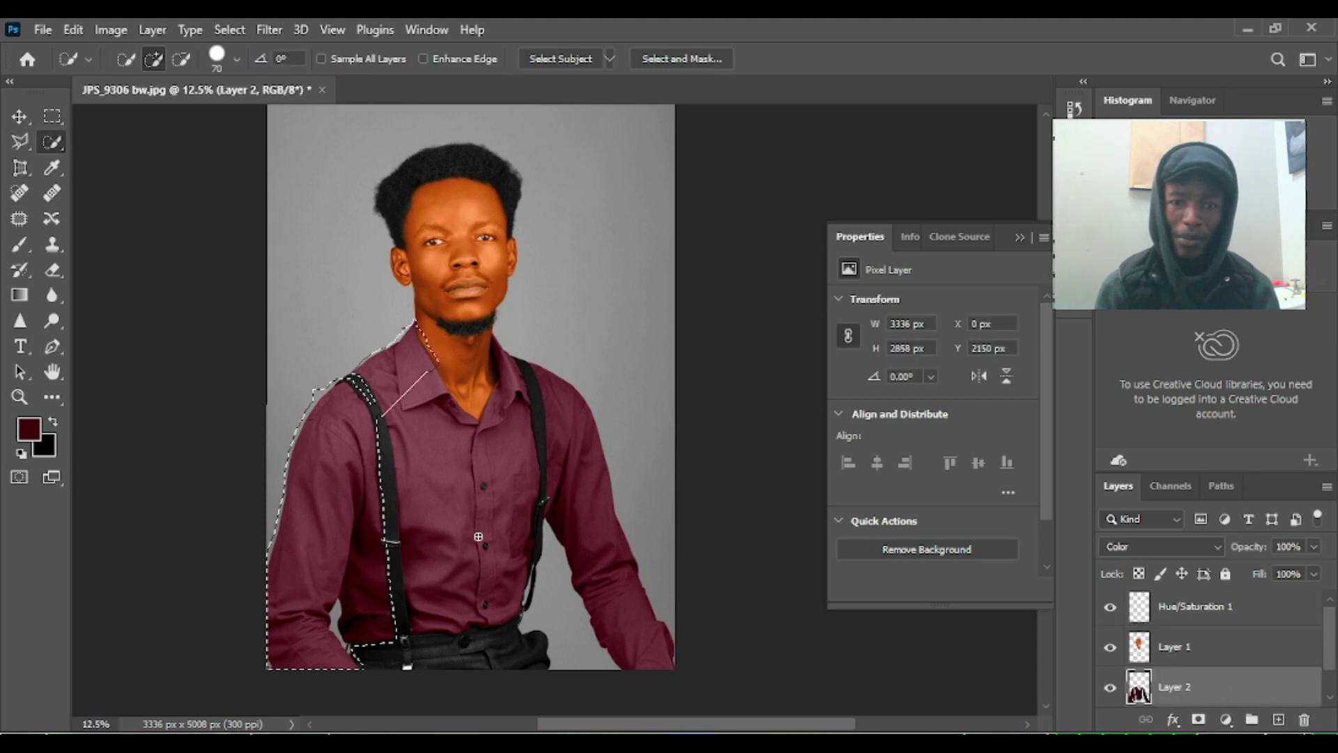
{"action": "left_click_drag", "start_coordinate": [585, 463], "coordinate": [594, 448]}
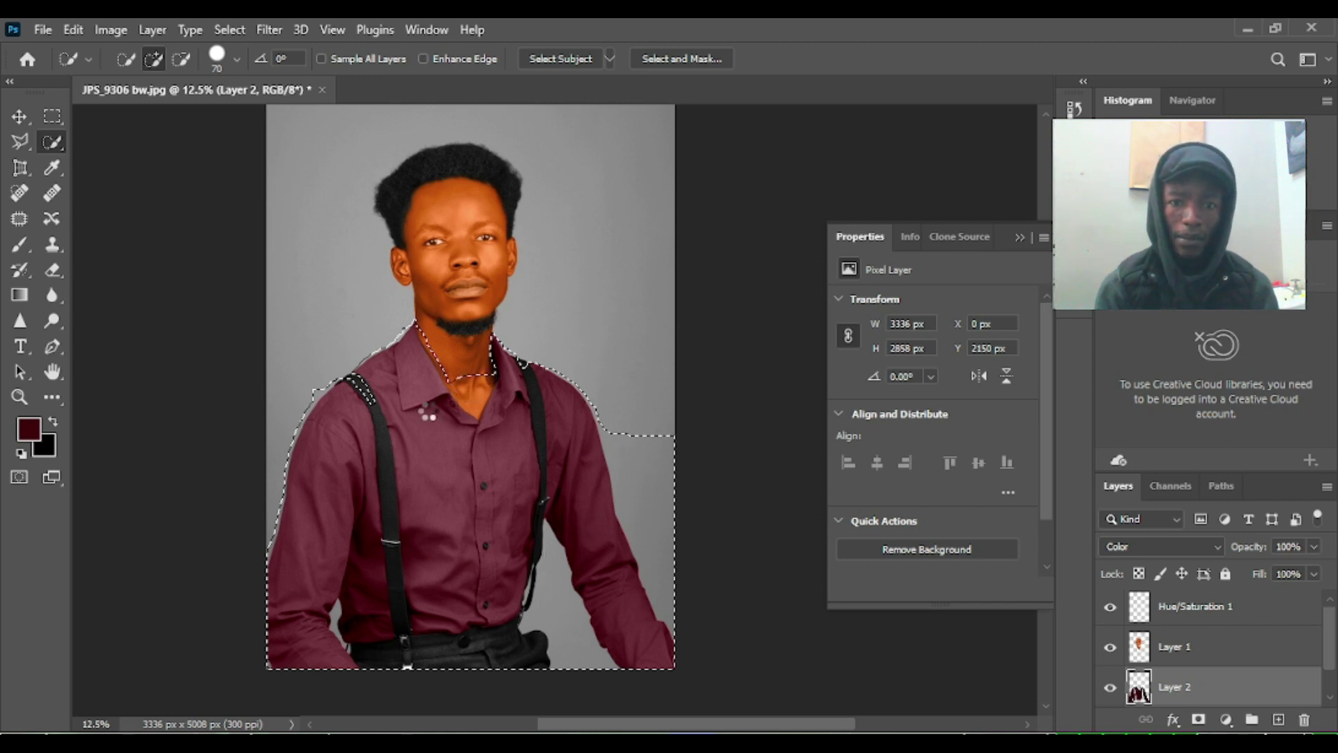
{"action": "right_click", "coordinate": [432, 411]}
{"action": "left_click", "coordinate": [382, 442]}
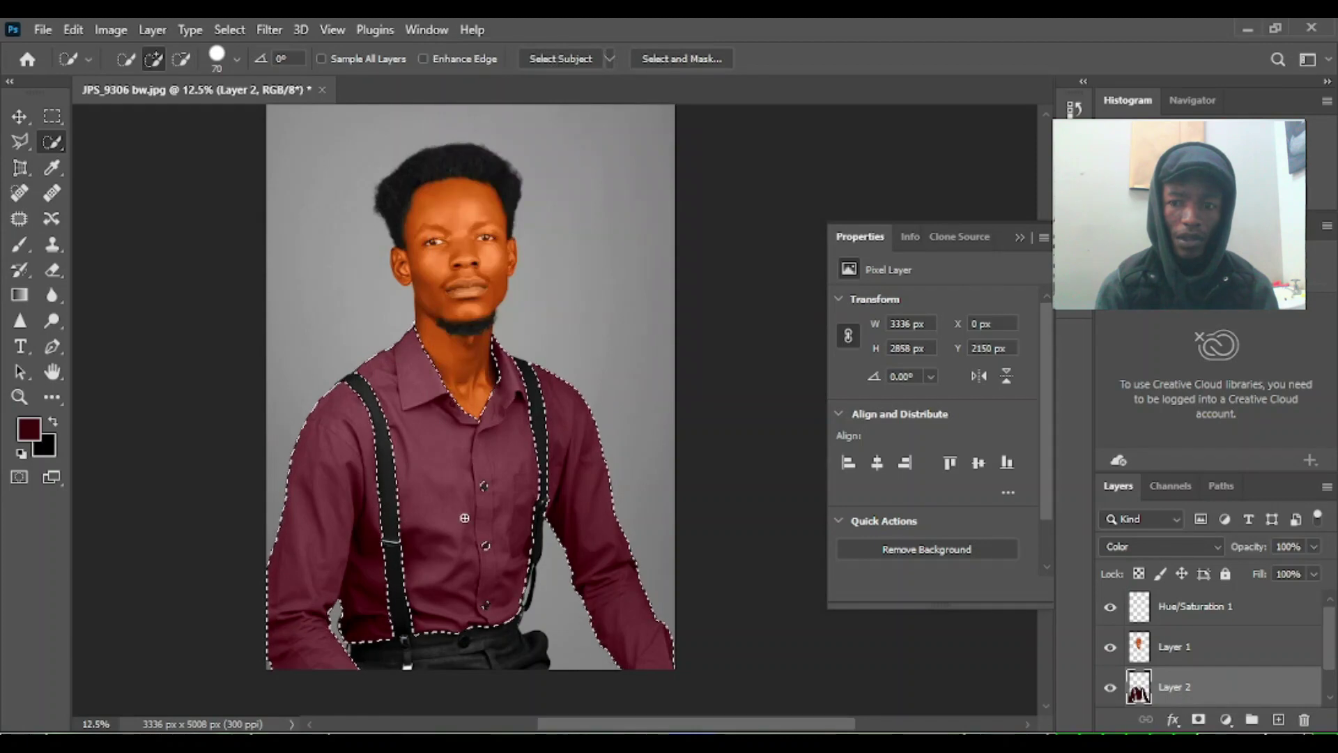
Step: Add a masked Color Balance adjustment to the shirt with midtones at Cyan-Red +51, Magenta-Green -13 and Yellow-Blue +25
{"action": "left_click", "coordinate": [1225, 719]}
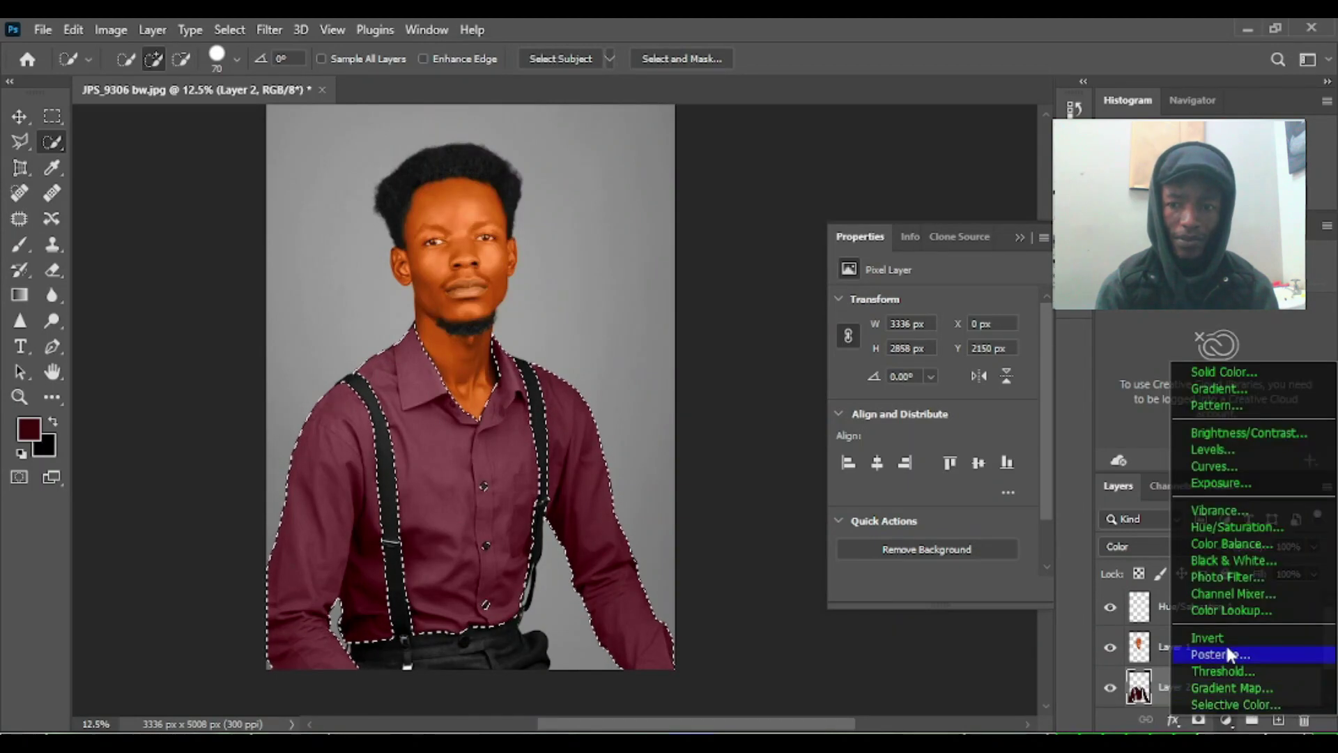
{"action": "left_click", "coordinate": [1228, 543]}
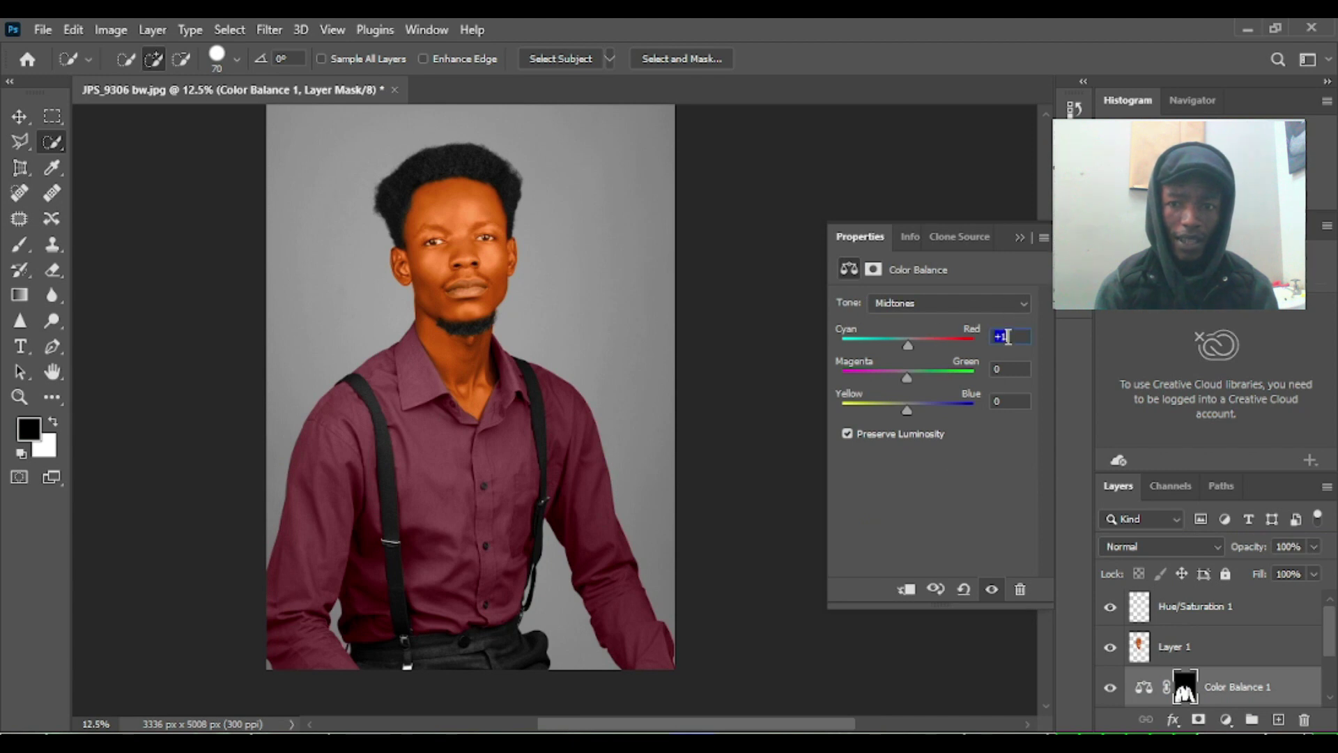
{"action": "left_click_drag", "start_coordinate": [909, 352], "coordinate": [983, 348]}
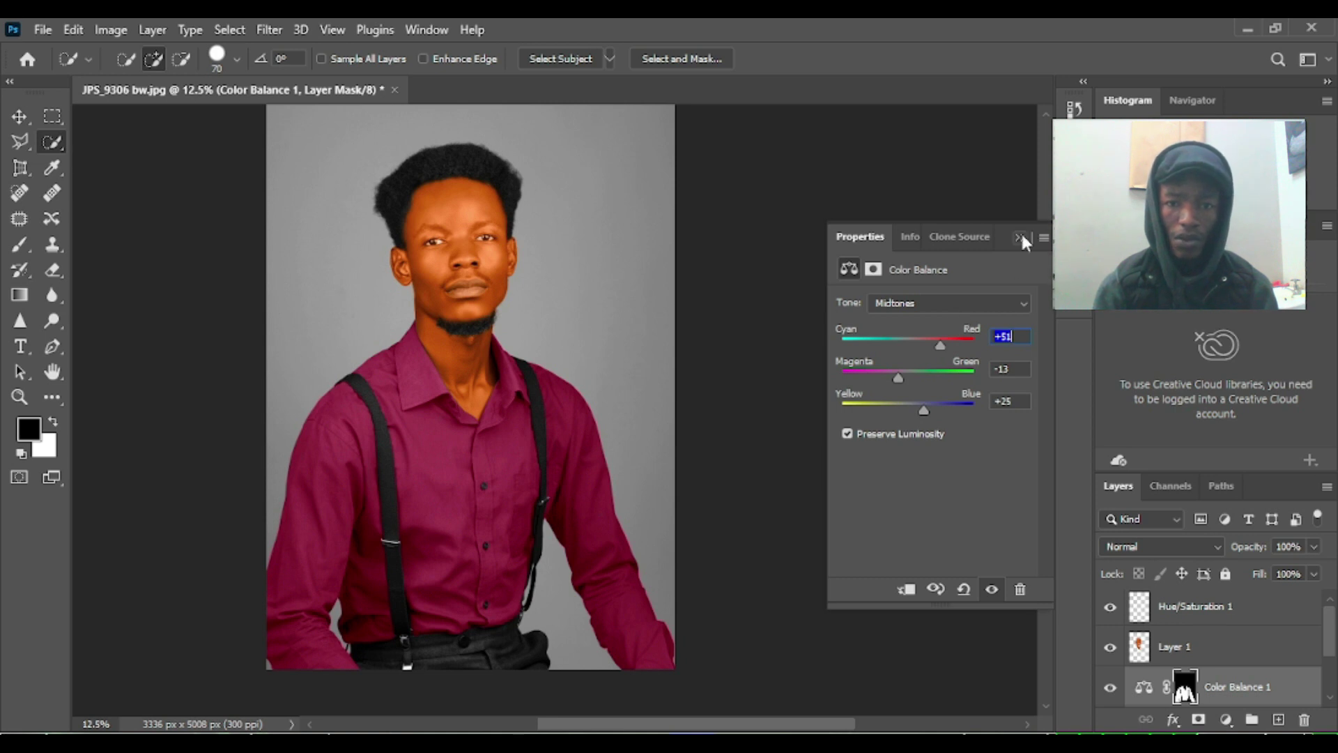
{"action": "left_click", "coordinate": [1019, 237]}
Step: On Layer 1, select the face, ear and neck skin with the Quick Selection tool, excluding the beard
{"action": "left_click", "coordinate": [1199, 647]}
{"action": "right_click", "coordinate": [462, 297]}
{"action": "left_click", "coordinate": [504, 525]}
{"action": "right_click", "coordinate": [547, 343]}
{"action": "left_click", "coordinate": [559, 352]}
{"action": "mouse_move", "coordinate": [432, 233]}
{"action": "left_mouse_down"}
{"action": "mouse_move", "coordinate": [458, 348]}
{"action": "mouse_move", "coordinate": [486, 333]}
{"action": "left_mouse_up"}
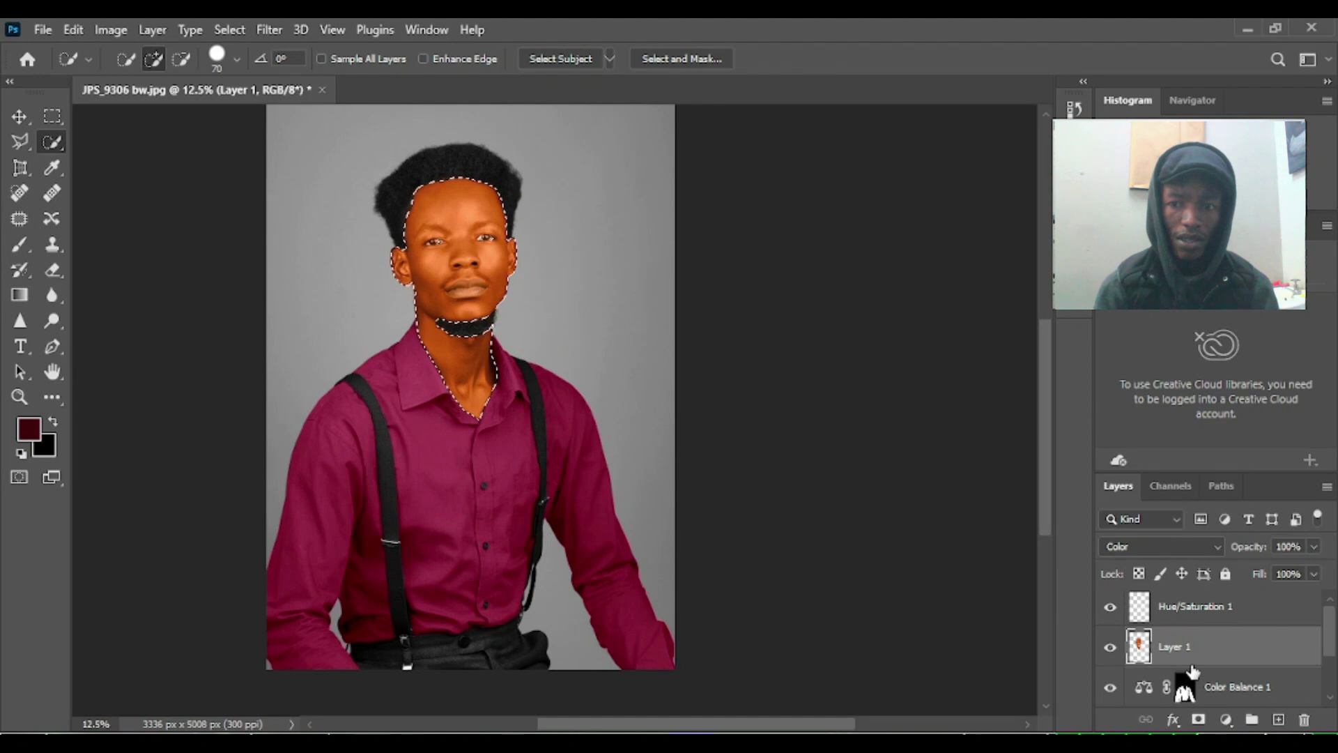
Step: Add a masked Color Balance adjustment to the skin with midtones at Cyan-Red +17, Magenta-Green -14 and Yellow-Blue +13
{"action": "left_click", "coordinate": [1226, 719]}
{"action": "left_click", "coordinate": [1214, 551]}
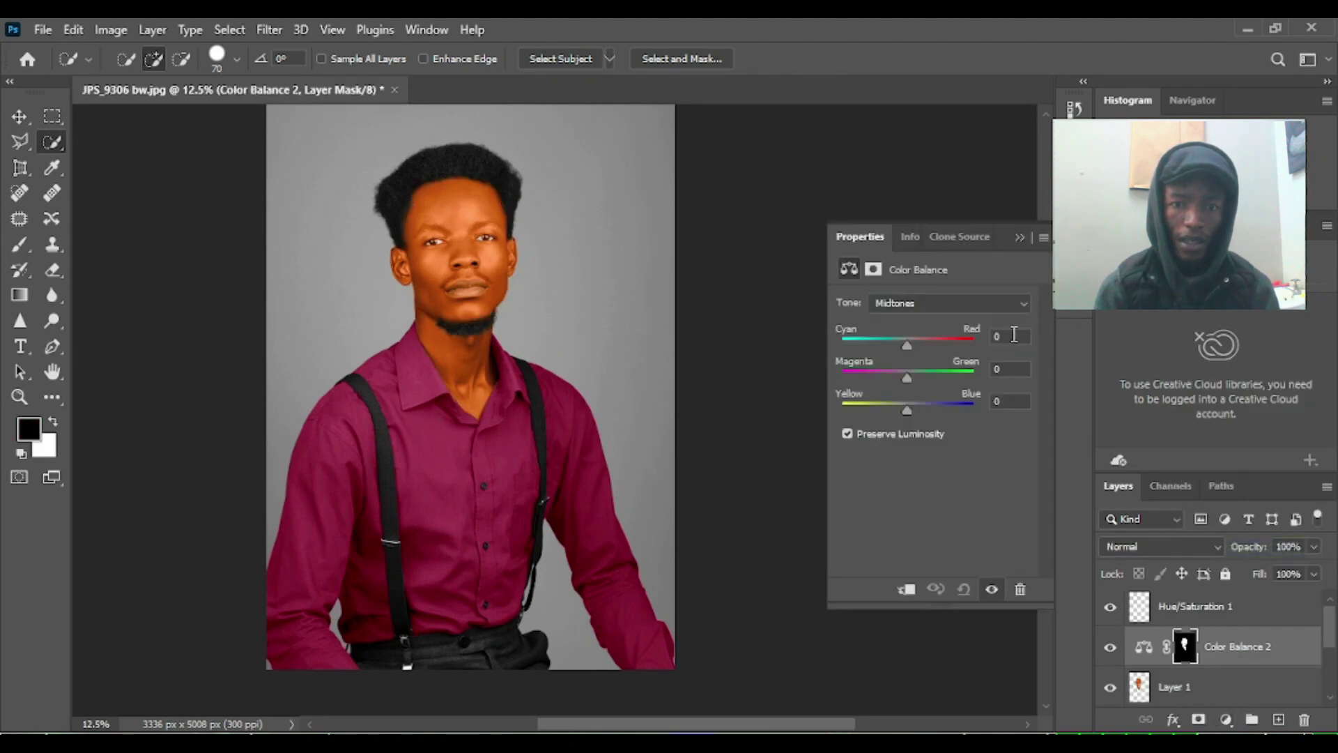
{"action": "key", "text": "Up"}
{"action": "key", "text": "Up"}
{"action": "key", "text": "Up"}
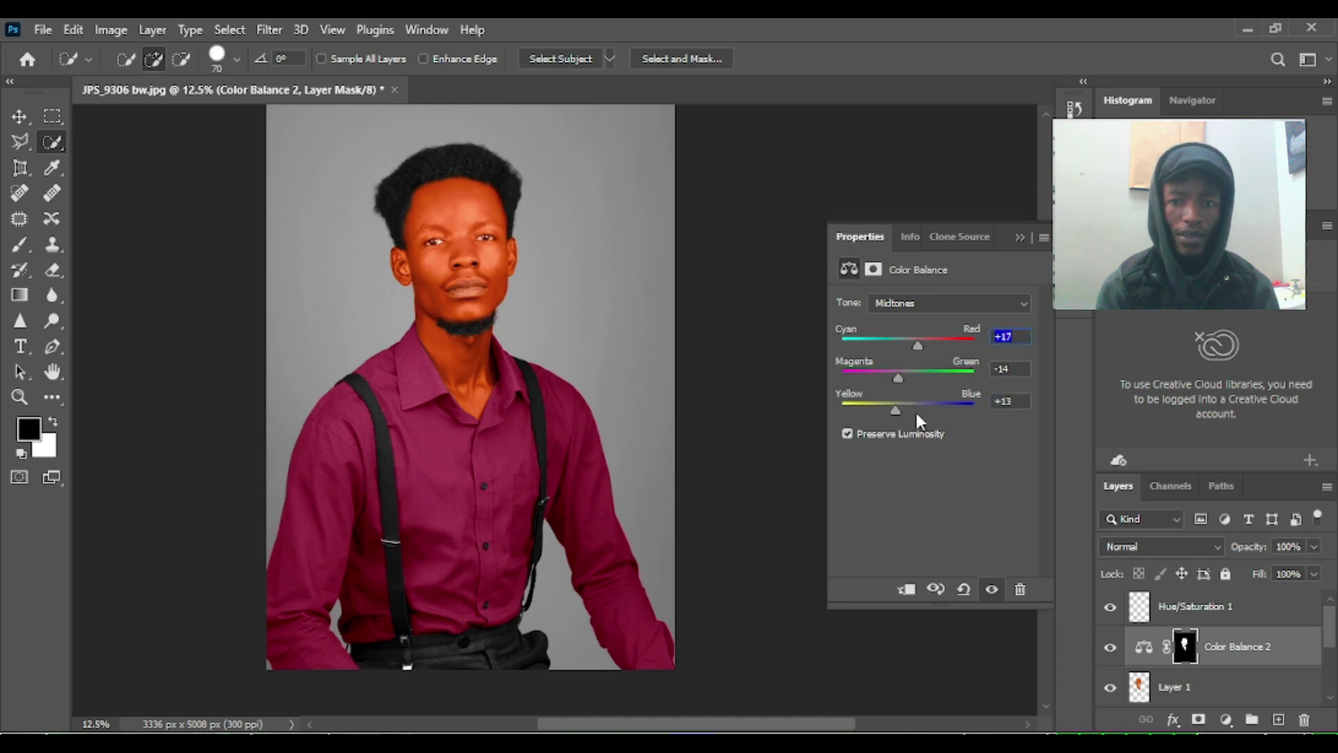
{"action": "left_click", "coordinate": [1019, 237]}
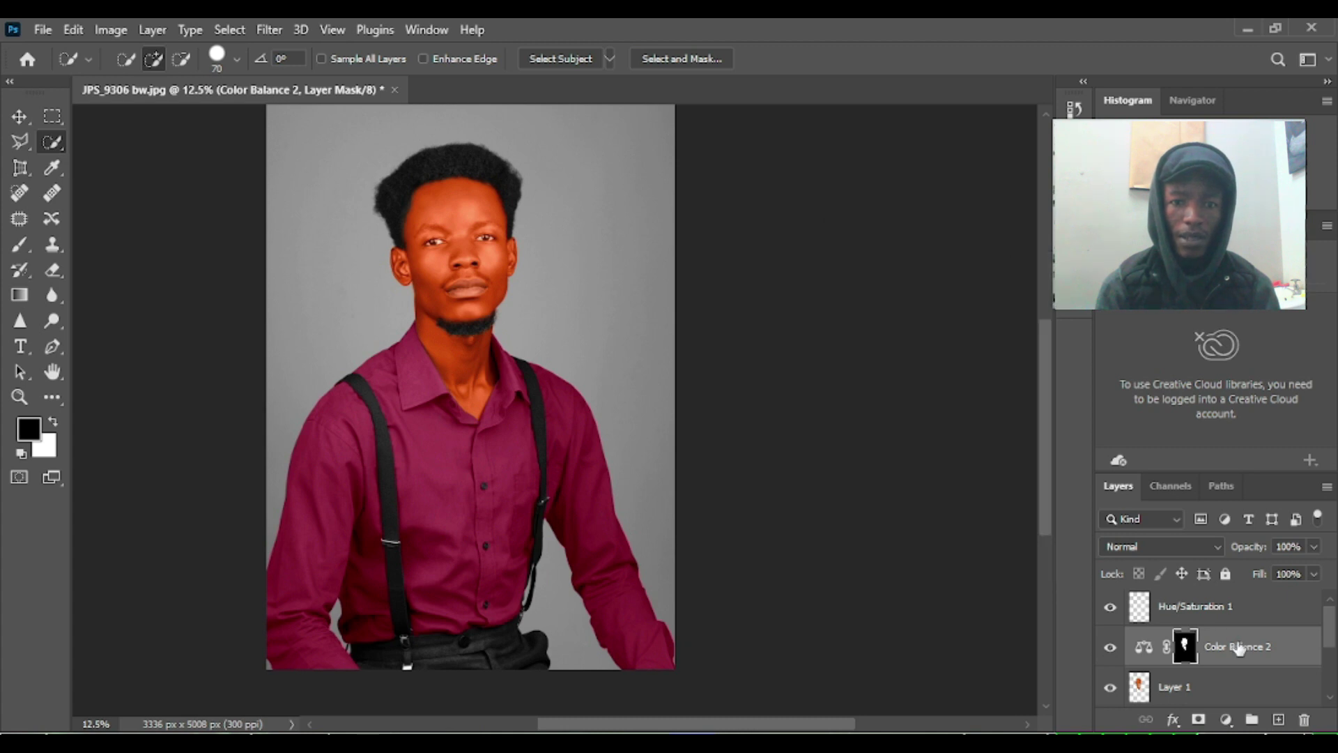
Step: Make the Background layer active and try to select its whole canvas
{"action": "scroll", "coordinate": [1245, 648], "scroll_direction": "down", "scroll_amount": 3}
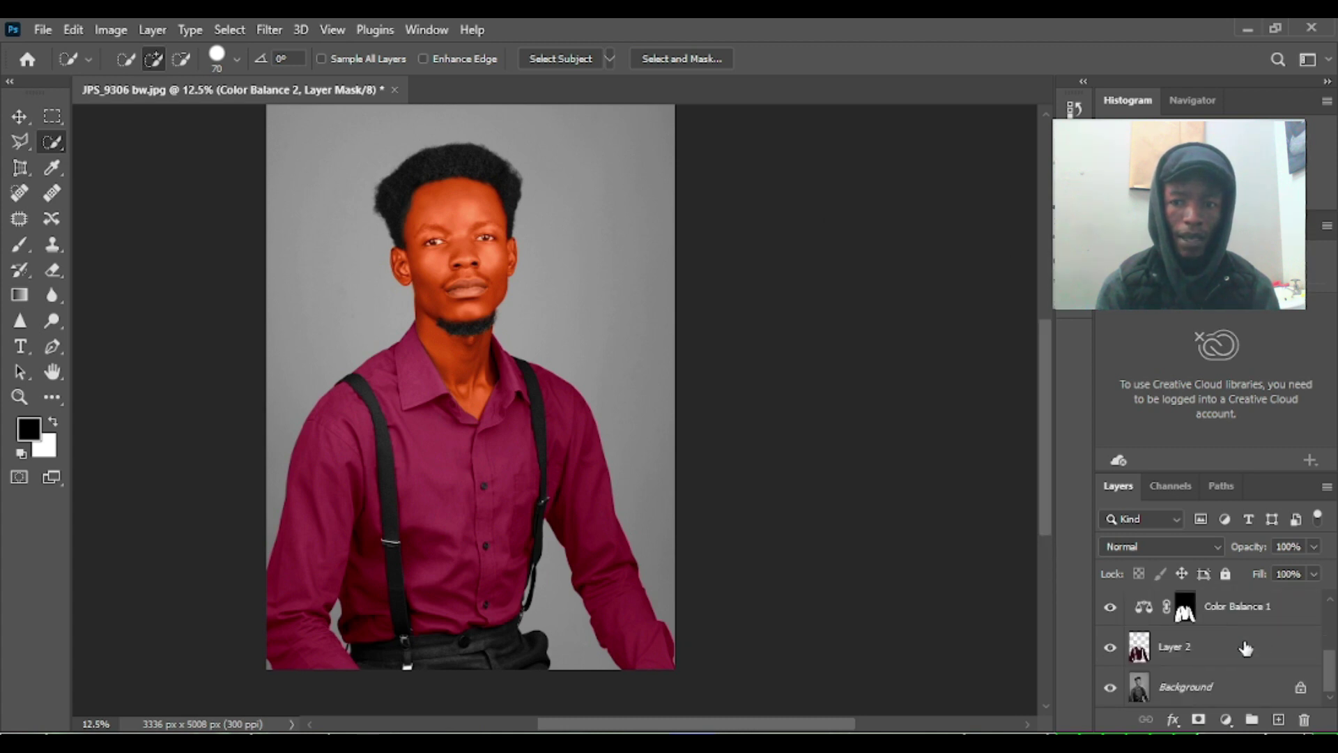
{"action": "left_click", "coordinate": [1230, 688]}
{"action": "key", "text": "ctrl+a"}
{"action": "right_click", "coordinate": [263, 307]}
{"action": "right_click", "coordinate": [521, 361]}
{"action": "left_click", "coordinate": [561, 373]}
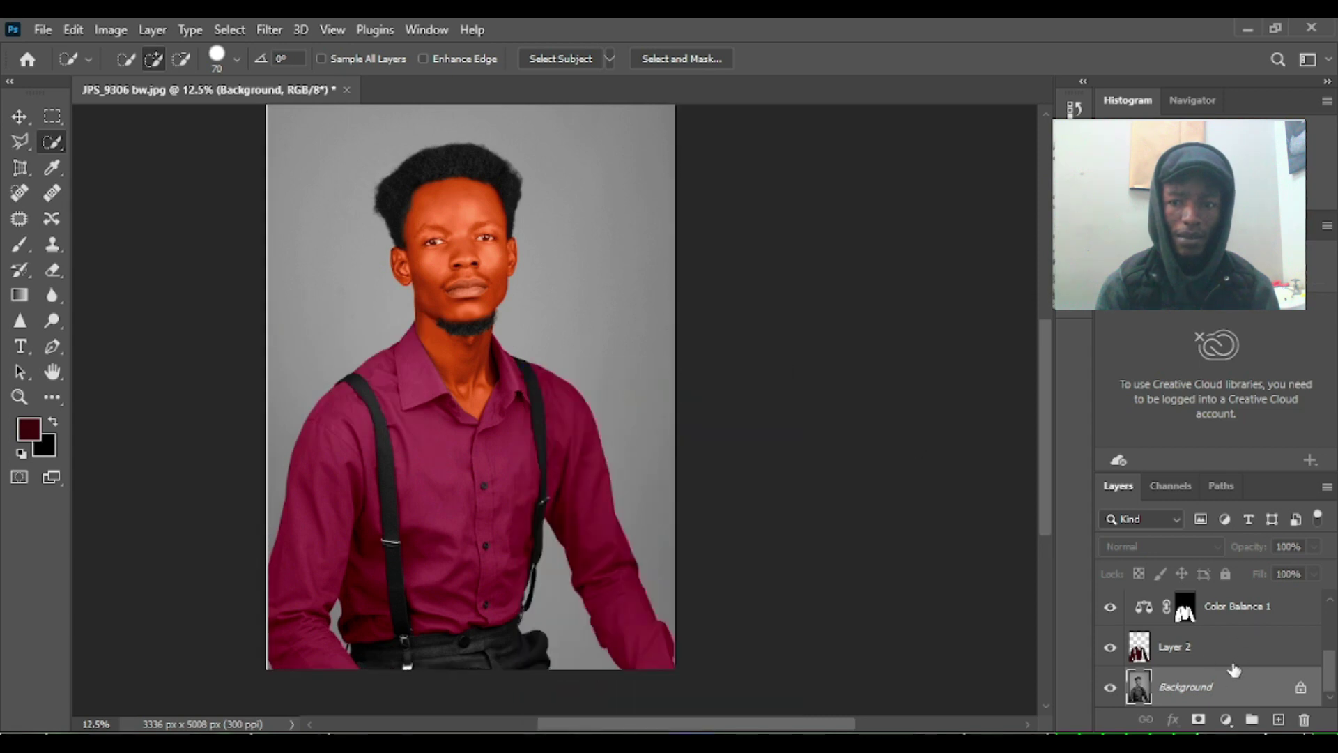
{"action": "key", "text": "ctrl+a"}
{"action": "right_click", "coordinate": [642, 466]}
{"action": "left_click", "coordinate": [681, 60]}
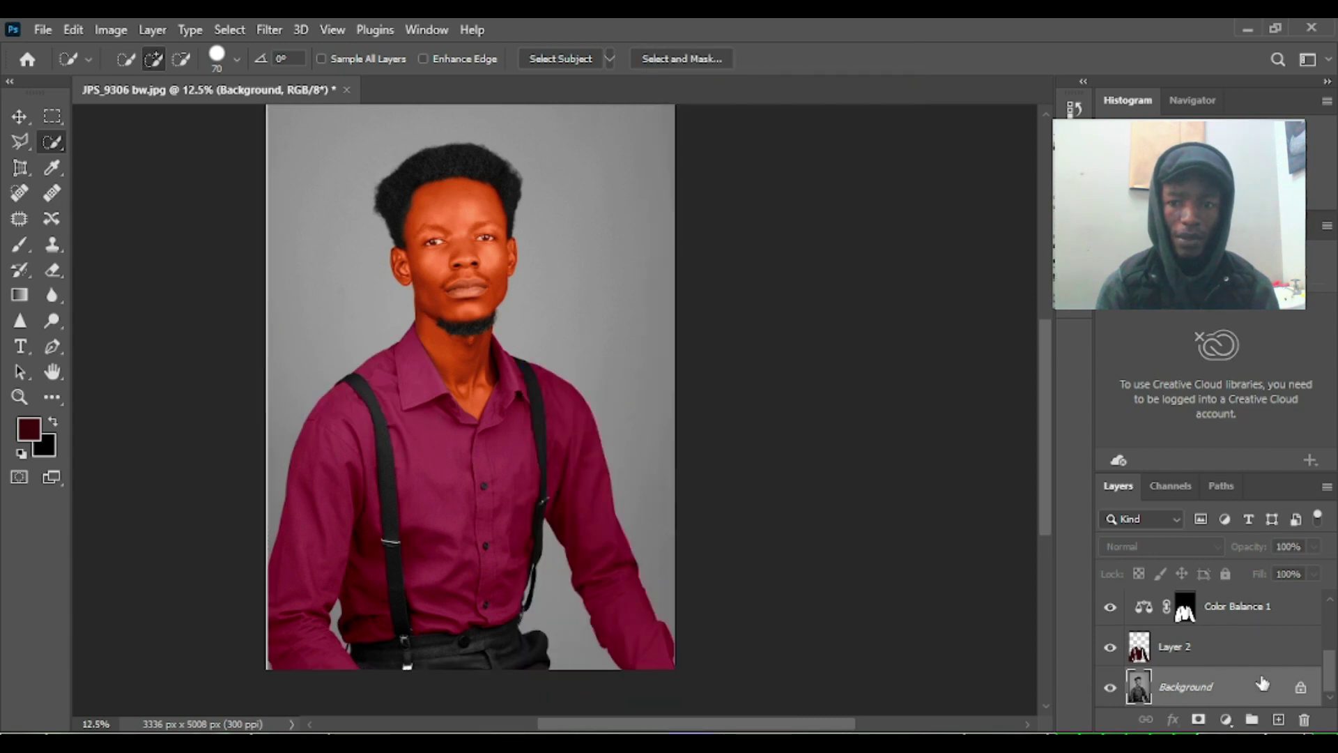
Step: Add Layer 2, Color Balance 1, Layer 1, Color Balance 2 and Hue/Saturation 1 to the layer selection
{"action": "left_click", "coordinate": [1255, 654], "text": "ctrl"}
{"action": "scroll", "coordinate": [1254, 656], "scroll_direction": "up", "scroll_amount": 1}
{"action": "scroll", "coordinate": [1253, 652], "scroll_direction": "up", "scroll_amount": 2}
{"action": "scroll", "coordinate": [1248, 644], "scroll_direction": "down", "scroll_amount": 1}
{"action": "left_click", "coordinate": [1243, 688], "text": "ctrl"}
{"action": "left_click", "coordinate": [1233, 644], "text": "ctrl"}
{"action": "scroll", "coordinate": [1233, 644], "scroll_direction": "up", "scroll_amount": 1}
{"action": "left_click", "coordinate": [1234, 643], "text": "ctrl"}
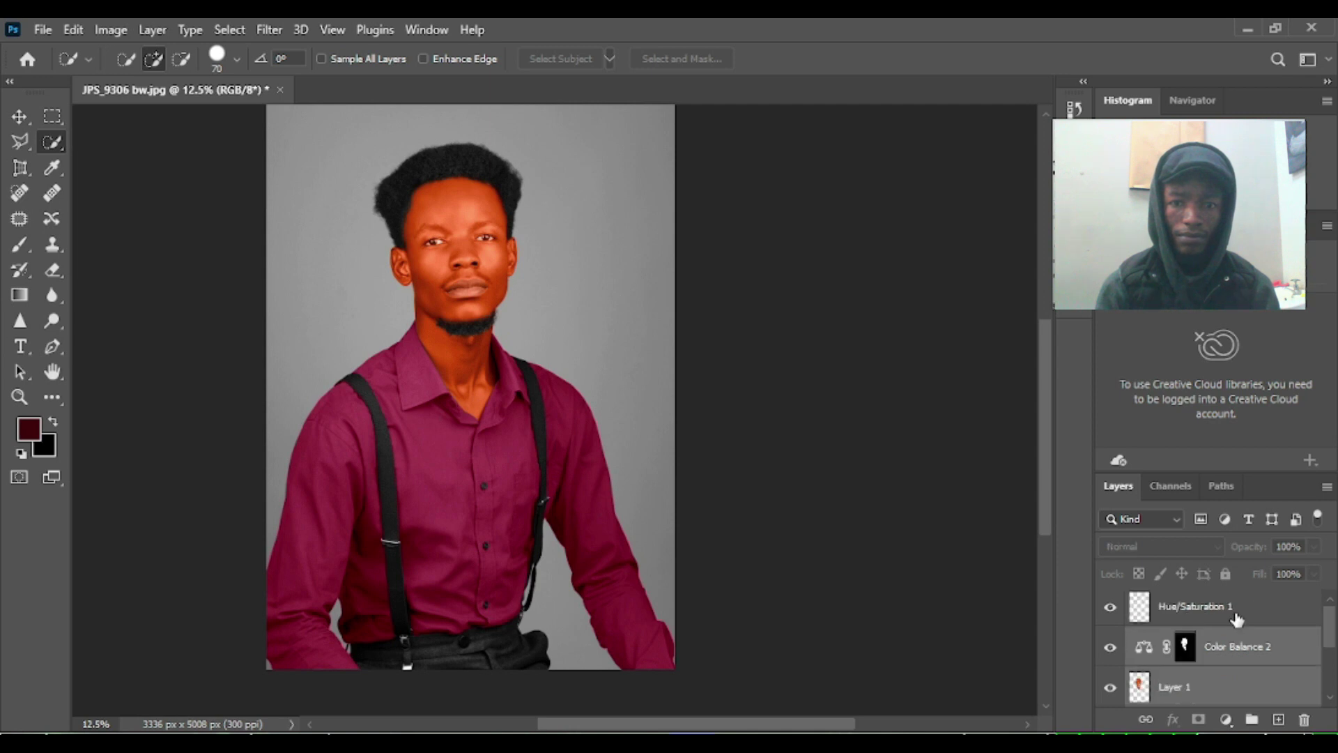
{"action": "left_click", "coordinate": [1236, 616], "text": "ctrl"}
{"action": "scroll", "coordinate": [1236, 621], "scroll_direction": "down", "scroll_amount": 1}
{"action": "right_click", "coordinate": [1234, 663]}
{"action": "left_click", "coordinate": [1036, 631]}
{"action": "key", "text": "ctrl+z"}
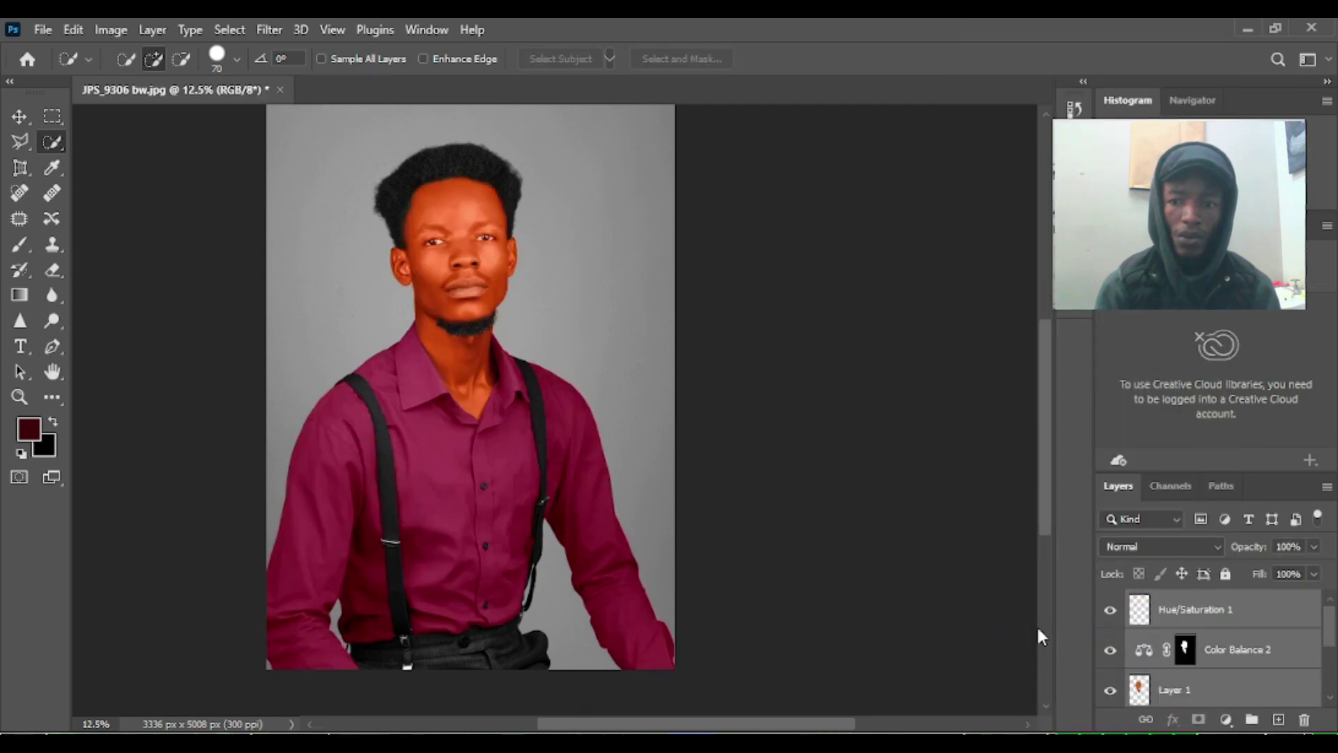
Step: Flatten all the selected layers into a single Background layer
{"action": "scroll", "coordinate": [1228, 676], "scroll_direction": "down", "scroll_amount": 1}
{"action": "scroll", "coordinate": [1224, 651], "scroll_direction": "up", "scroll_amount": 1}
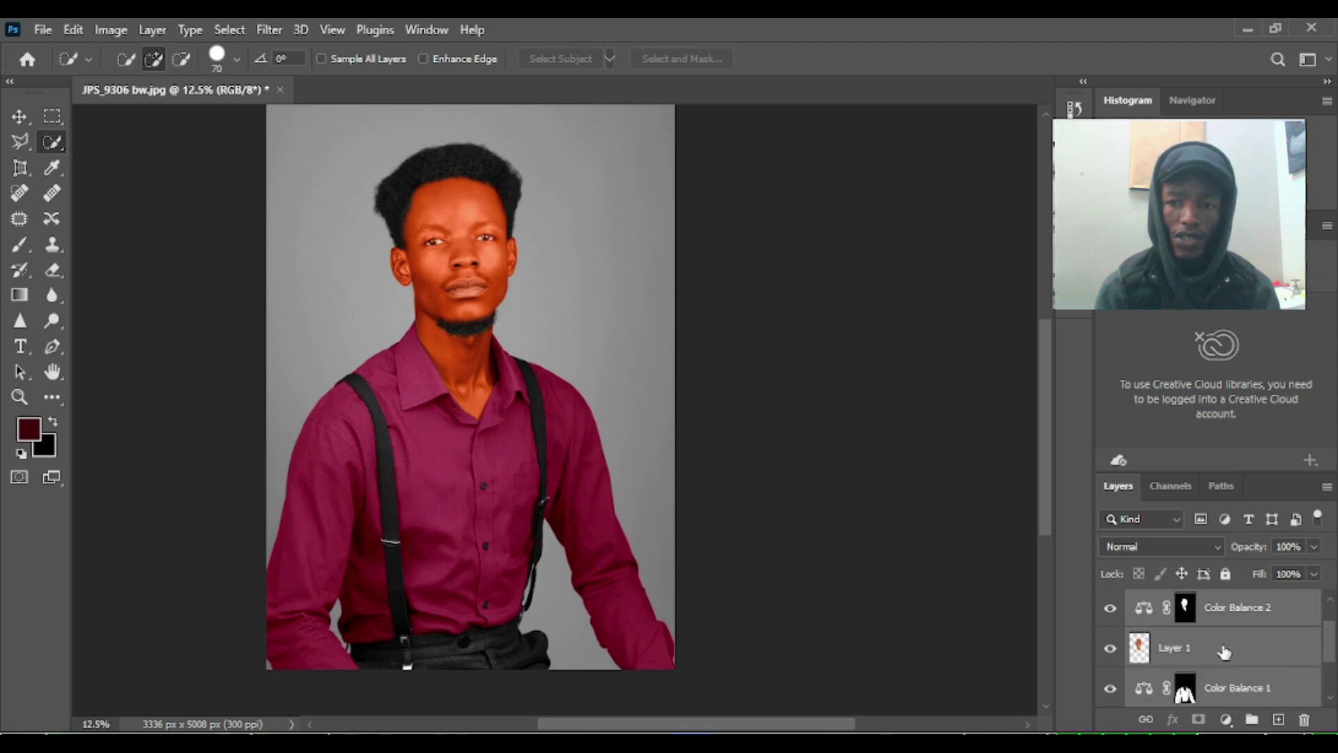
{"action": "scroll", "coordinate": [1225, 652], "scroll_direction": "down", "scroll_amount": 1}
{"action": "right_click", "coordinate": [1227, 680]}
{"action": "left_click", "coordinate": [1211, 623]}
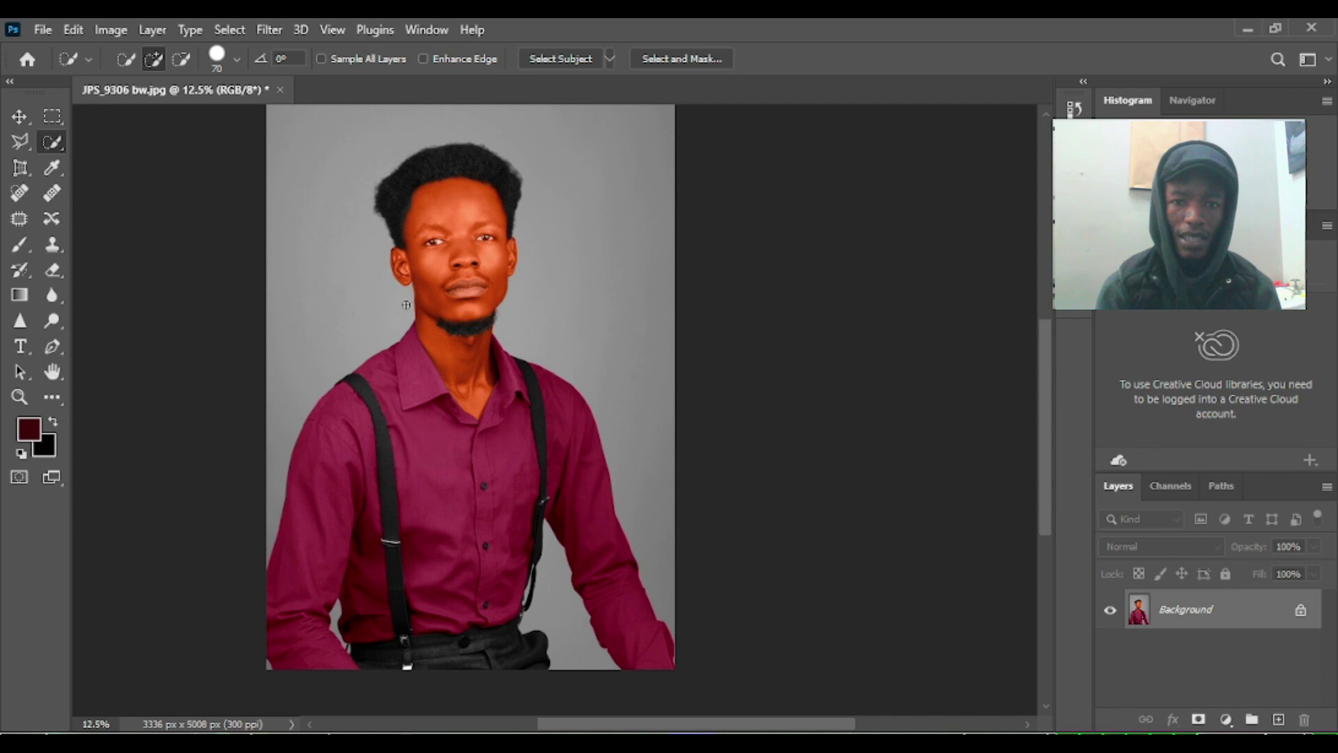
Step: Check the flattened portrait up close and undo the flattening
{"action": "scroll", "coordinate": [488, 286], "scroll_direction": "up", "scroll_amount": 6}
{"action": "scroll", "coordinate": [488, 287], "scroll_direction": "down", "scroll_amount": 5}
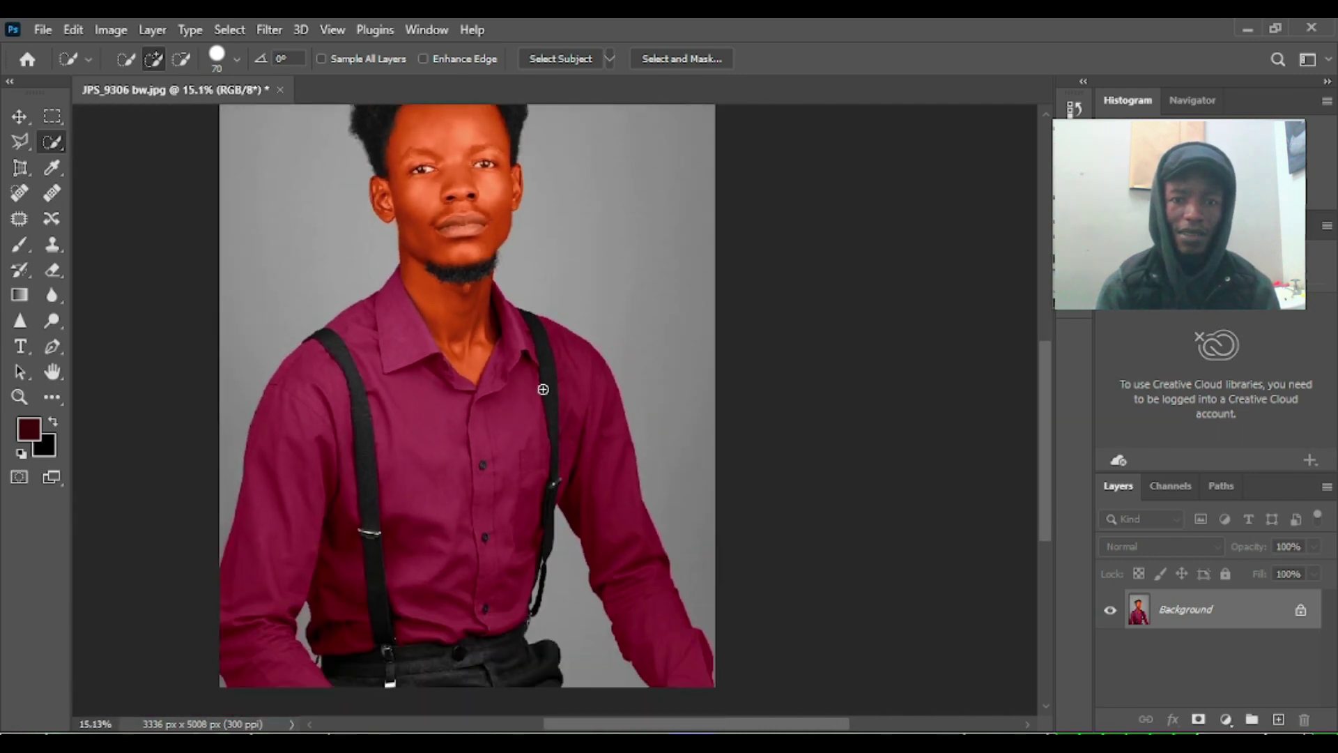
{"action": "scroll", "coordinate": [542, 388], "scroll_direction": "up", "scroll_amount": 1}
{"action": "key", "text": "ctrl+z"}
Step: Compare the black-and-white original with the colorized portrait by hiding all layers above the Background and showing them again
{"action": "scroll", "coordinate": [1143, 669], "scroll_direction": "down", "scroll_amount": 2}
{"action": "left_click", "coordinate": [1110, 612]}
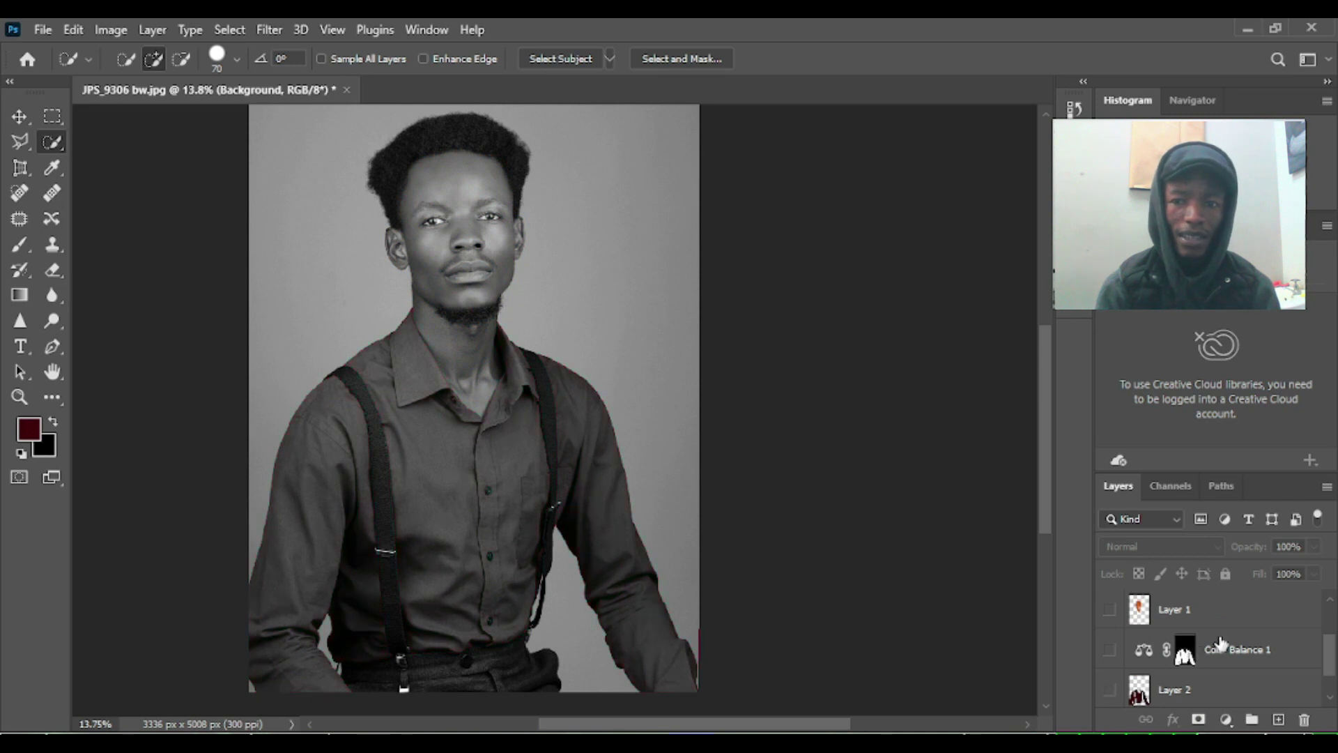
{"action": "scroll", "coordinate": [1220, 643], "scroll_direction": "down", "scroll_amount": 1}
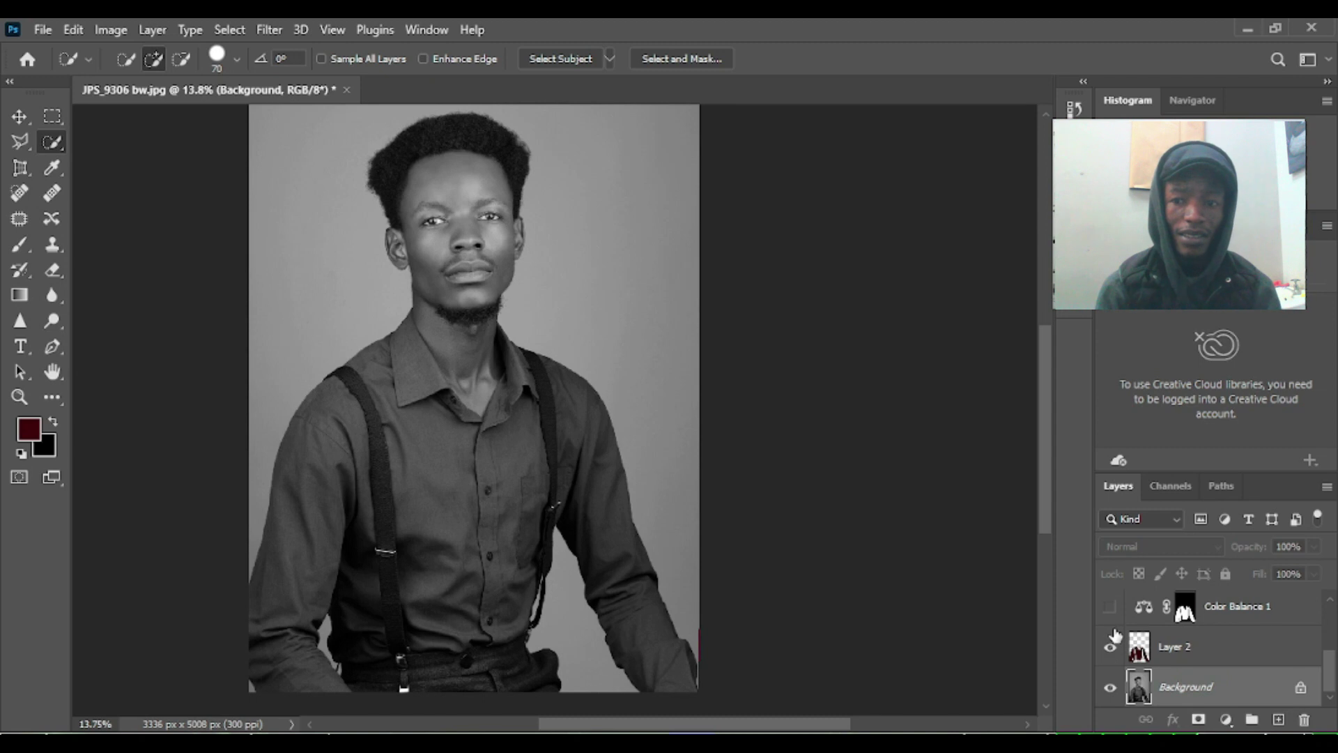
{"action": "left_click", "coordinate": [1111, 606]}
{"action": "scroll", "coordinate": [1144, 620], "scroll_direction": "up", "scroll_amount": 1}
{"action": "scroll", "coordinate": [1159, 619], "scroll_direction": "up", "scroll_amount": 2}
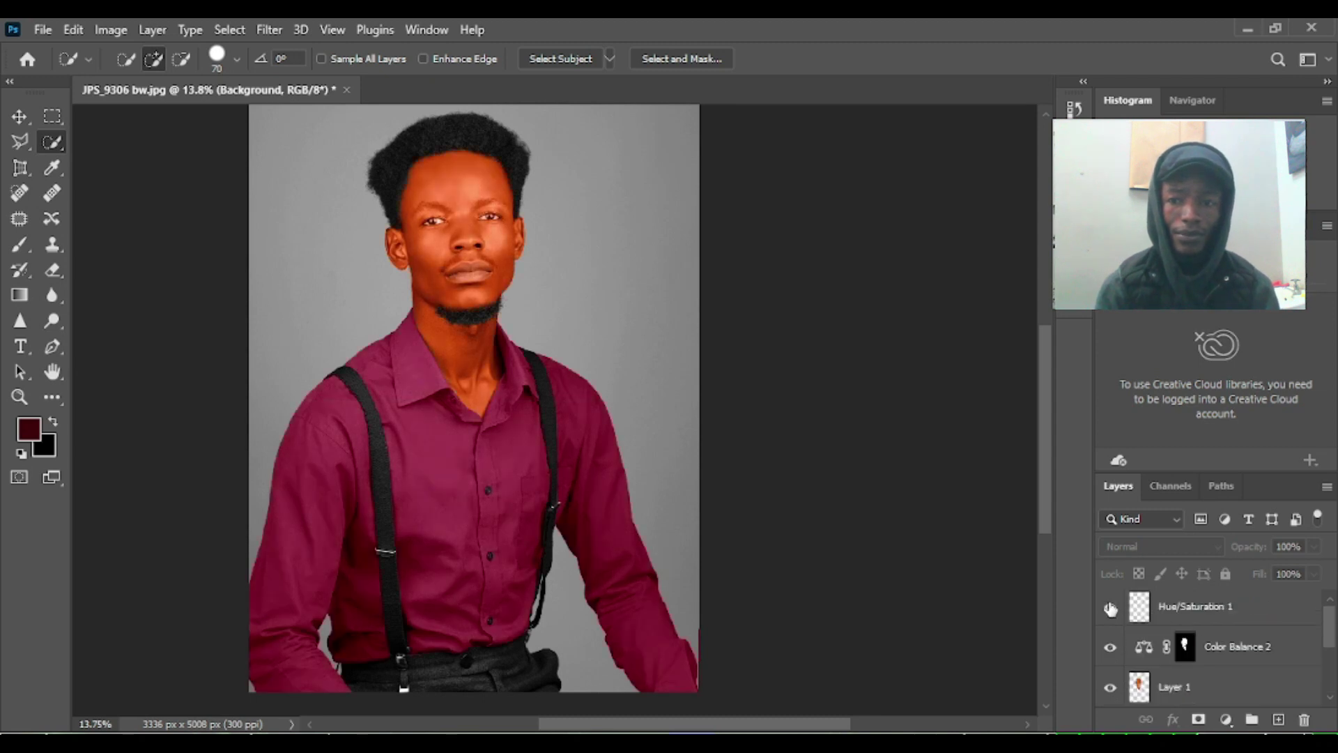
Step: Flatten the colorized portrait and its adjustments into one Background layer
{"action": "scroll", "coordinate": [1178, 619], "scroll_direction": "down", "scroll_amount": 3}
{"action": "scroll", "coordinate": [1191, 622], "scroll_direction": "up", "scroll_amount": 1}
{"action": "scroll", "coordinate": [1193, 622], "scroll_direction": "down", "scroll_amount": 1}
{"action": "right_click", "coordinate": [1196, 623]}
{"action": "left_click", "coordinate": [1214, 628]}
Step: Save the flattened portrait as a JPEG file
{"action": "left_click", "coordinate": [54, 28]}
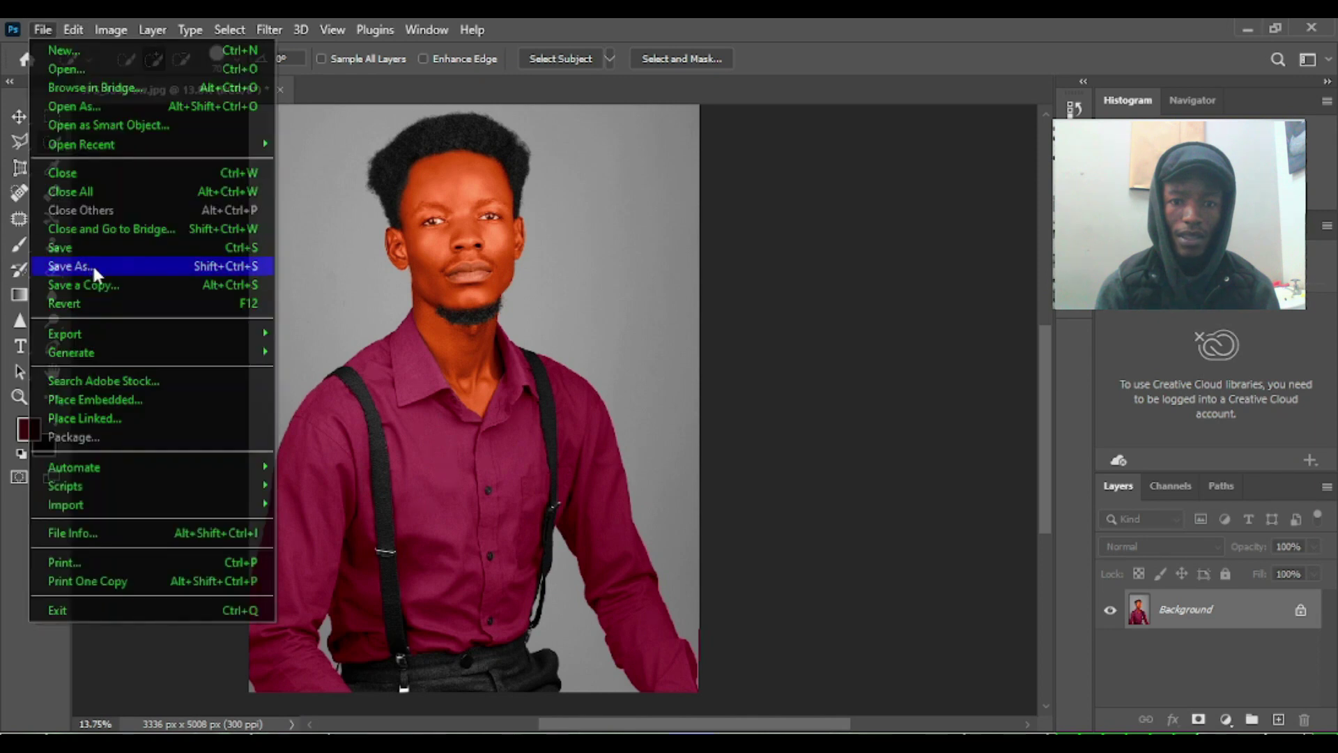
{"action": "left_click", "coordinate": [92, 264]}
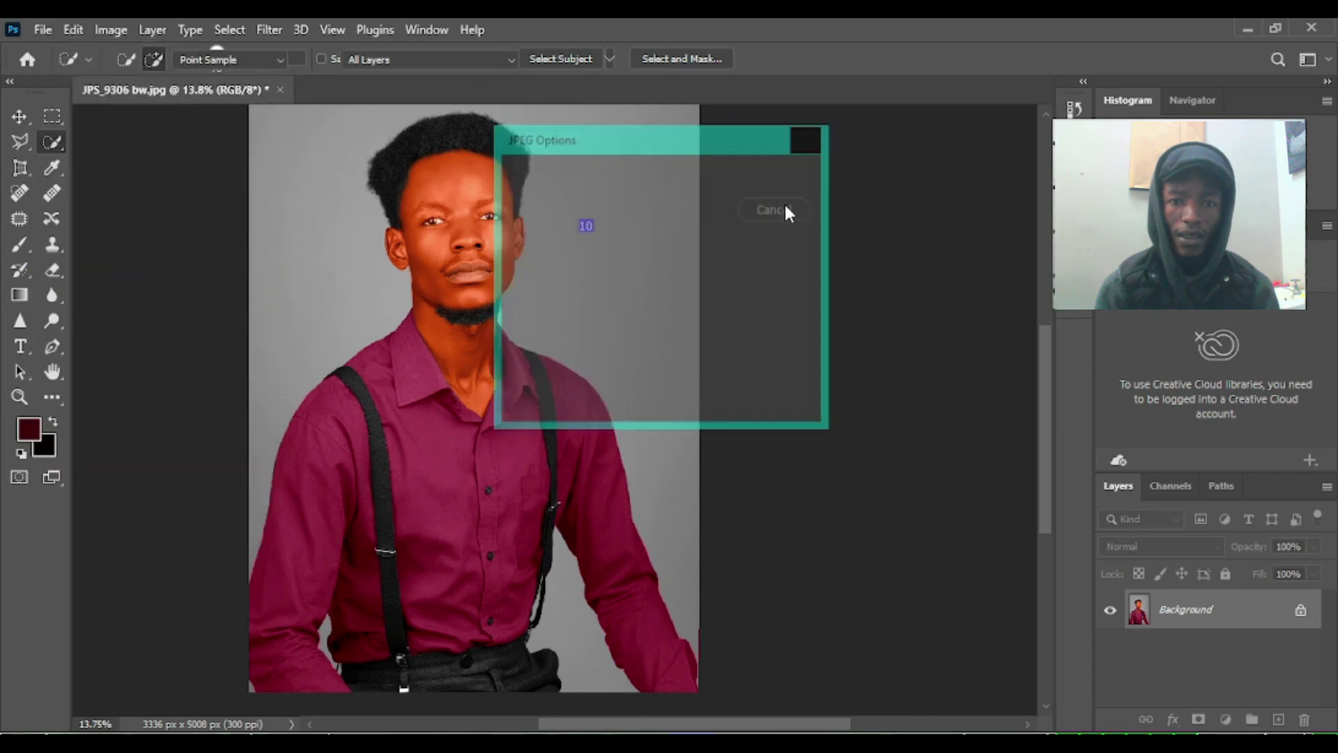